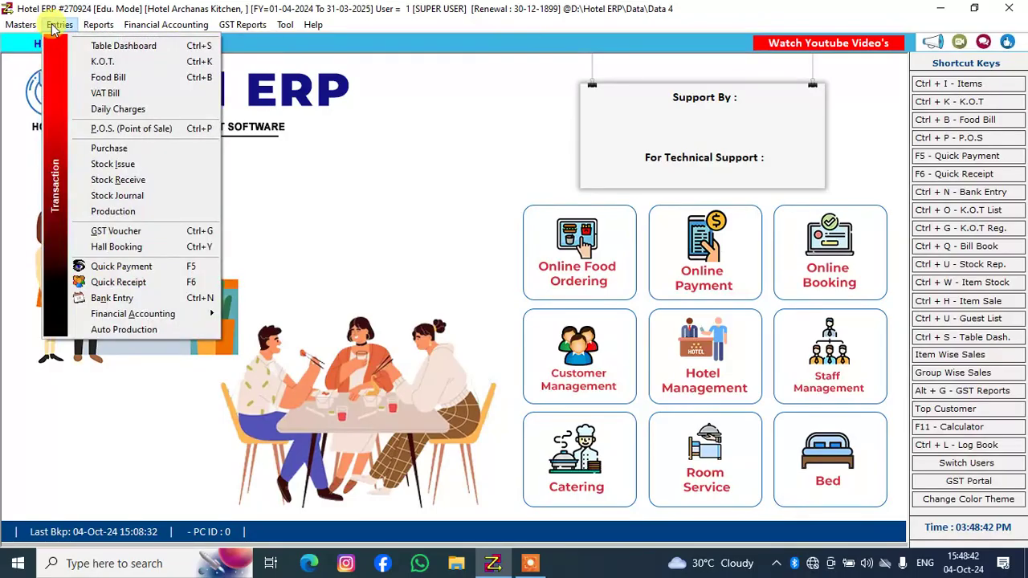
Open the table dashboard and start a new KOT for free table 8
left_click(53, 26)
left_click(51, 27)
left_click(93, 46)
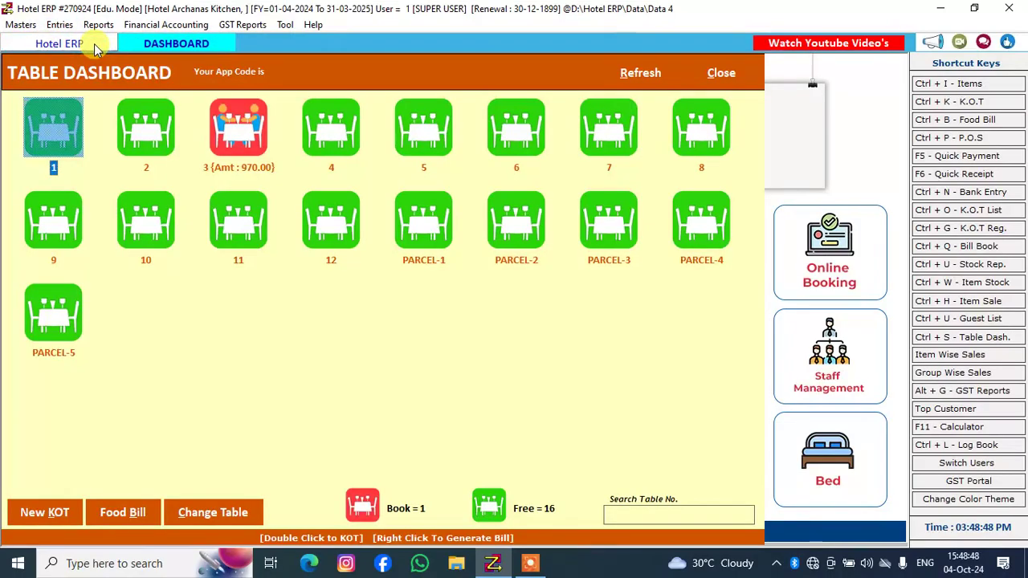
left_click(114, 114)
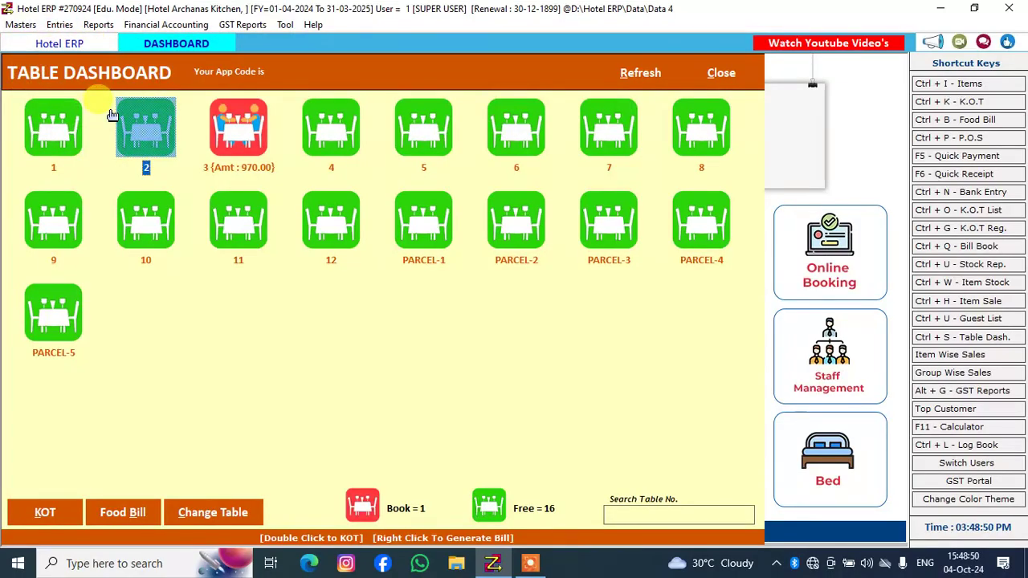
left_click(230, 139)
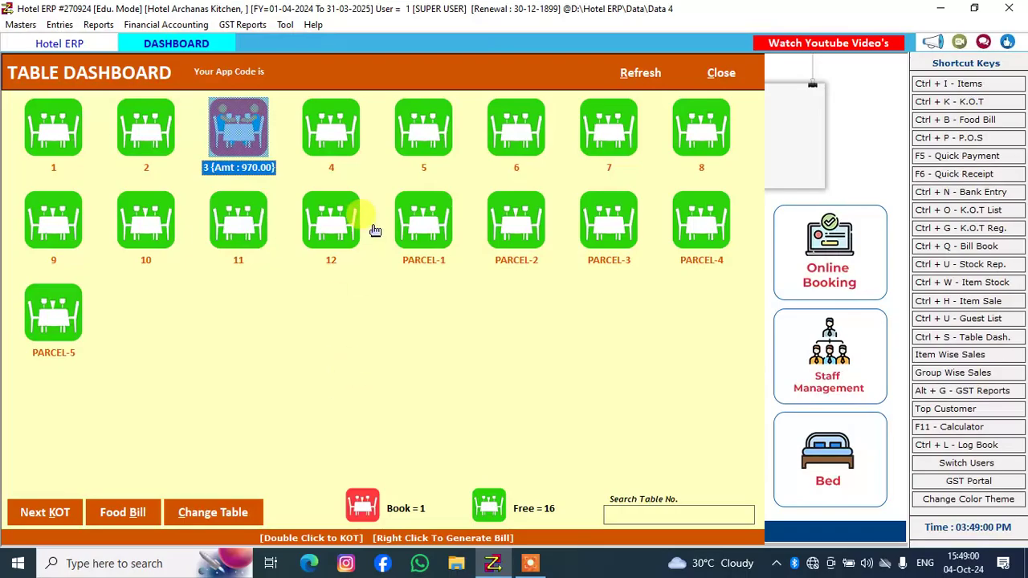
left_click(681, 132)
double_click(681, 132)
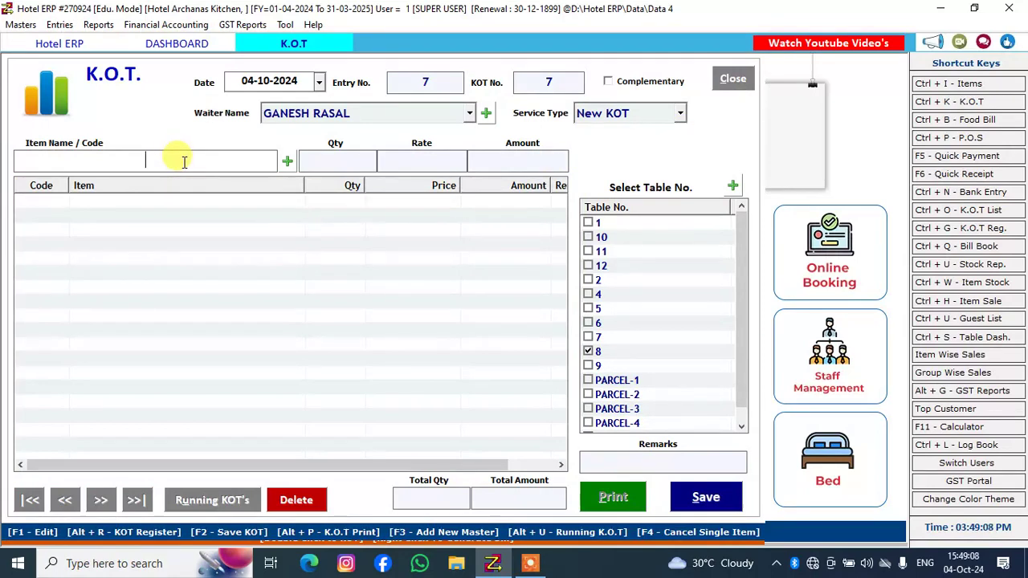
Add Aloo Matar with a quantity of 2 to the KOT
type("ALOO")
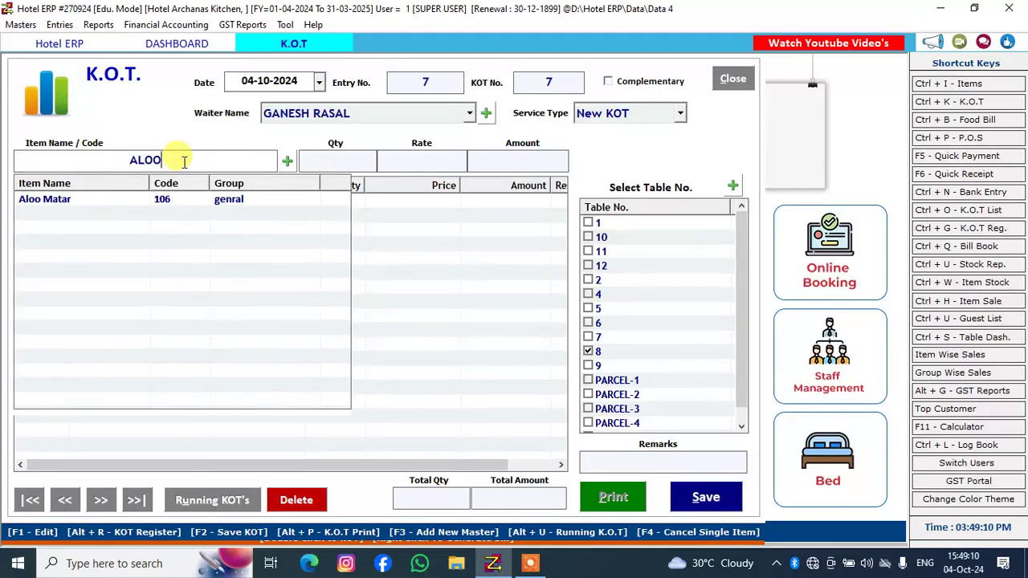
key("Return")
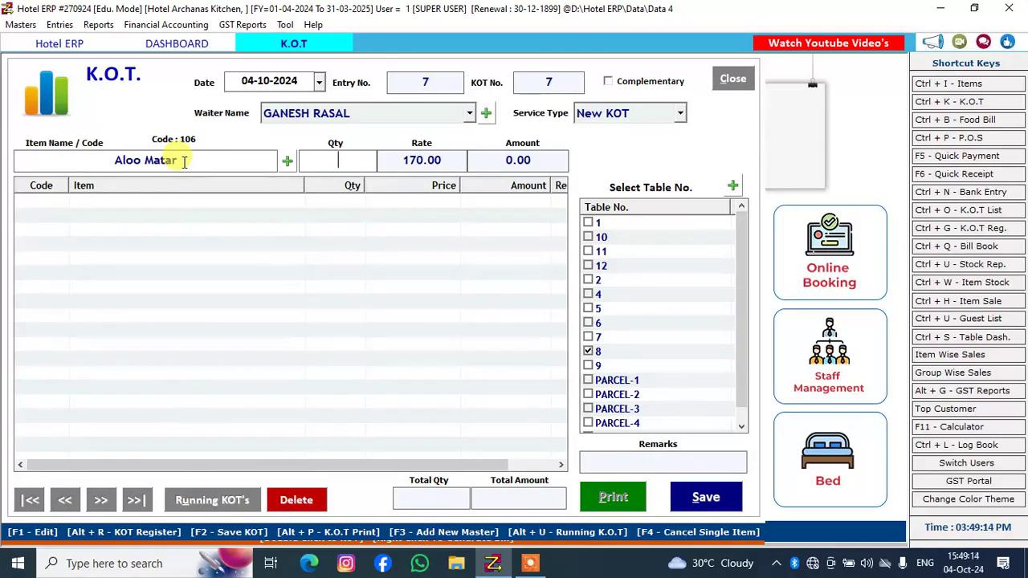
type("2")
key("Return")
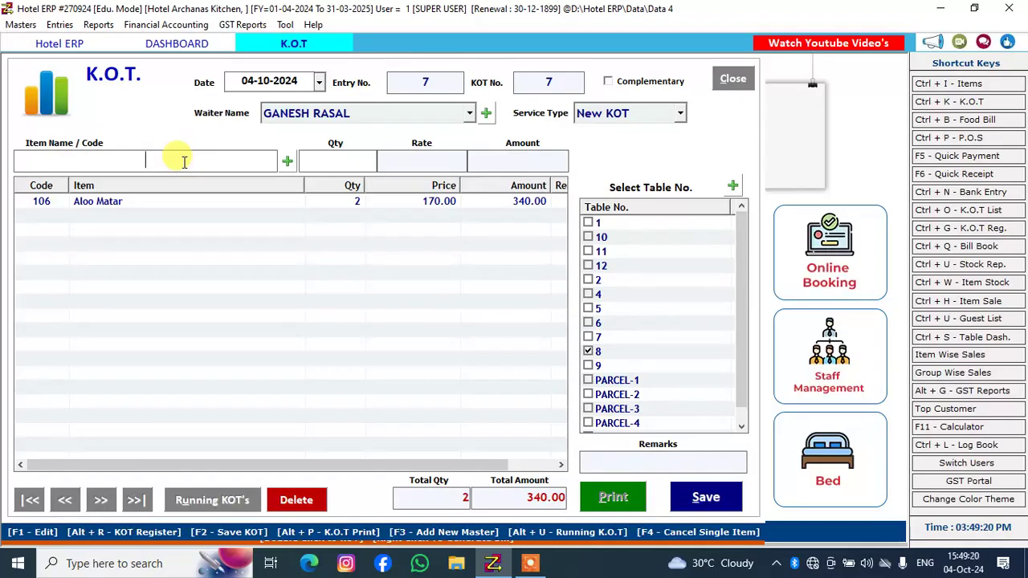
Find Egg Masala among the masala dishes and add it to the KOT with a quantity of 4
type("MSA")
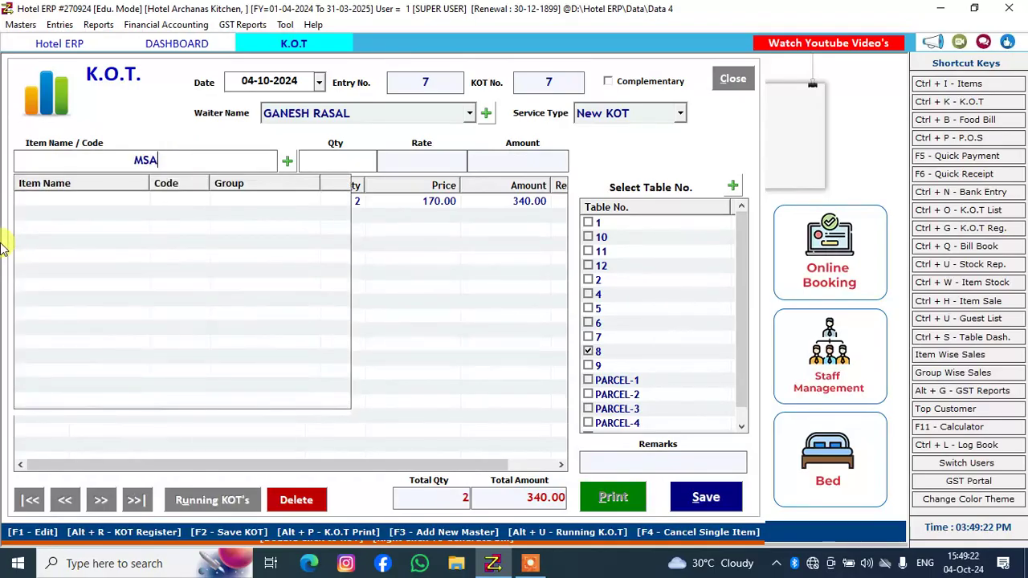
key("BackSpace")
key("BackSpace")
type("ASA")
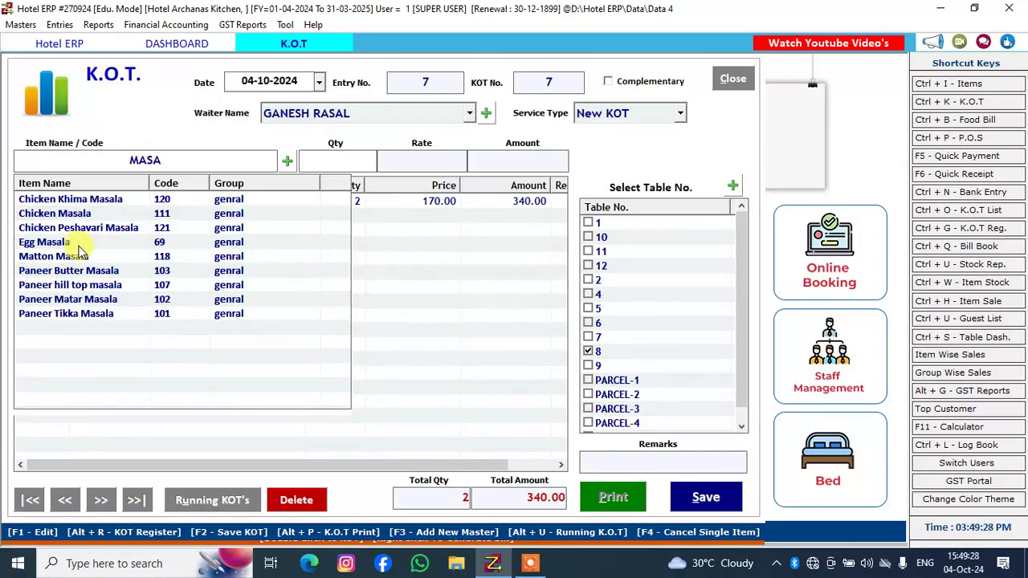
key("Down")
key("Down")
key("Down")
key("Down")
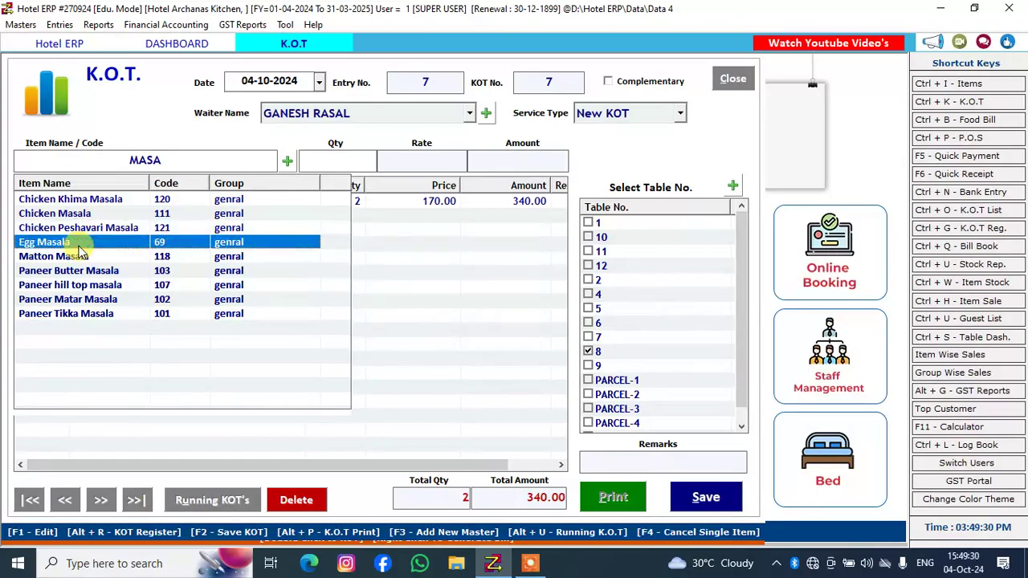
key("Return")
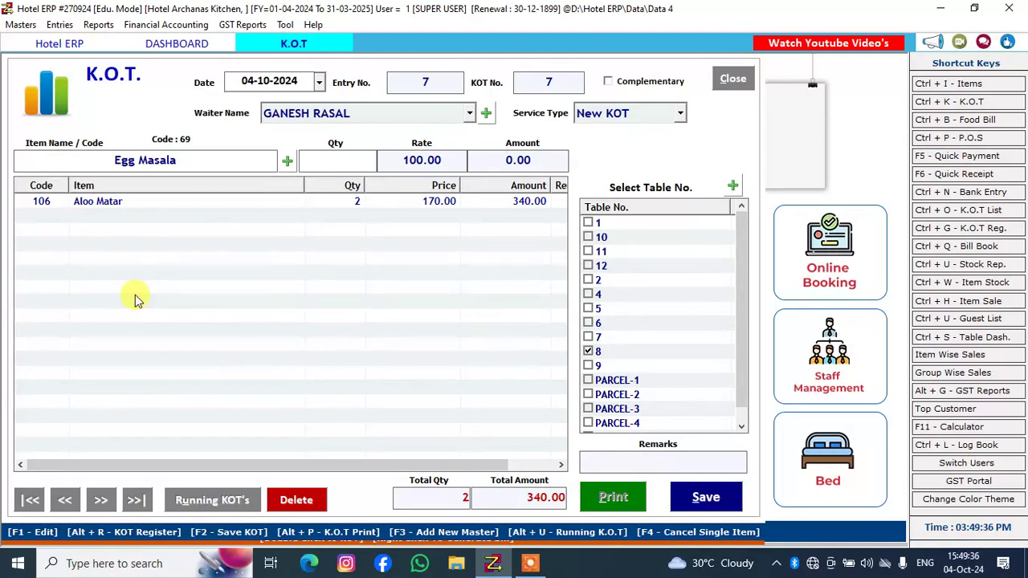
type("4")
key("Return")
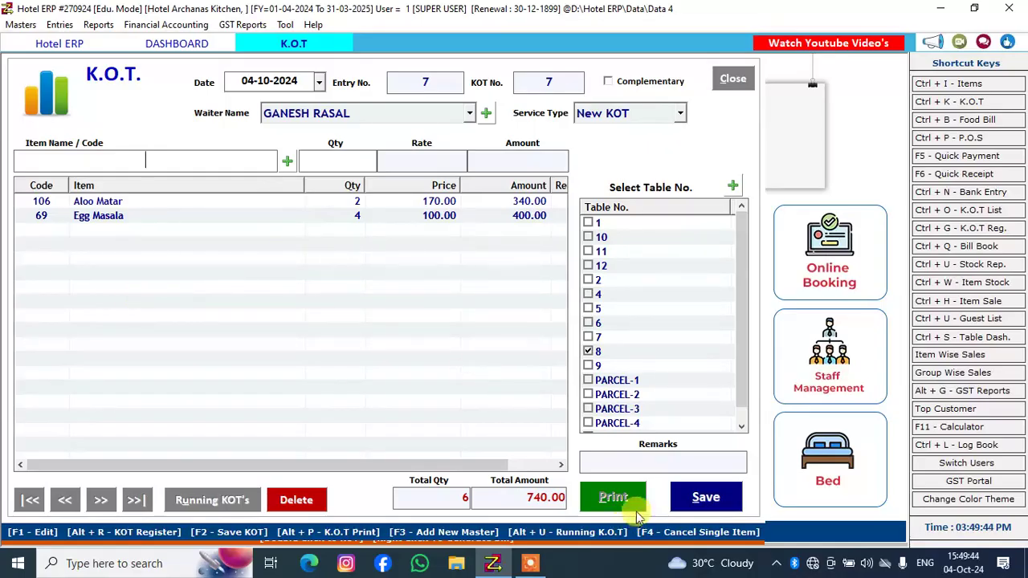
Save the table 8 KOT and print its ticket, closing the print preview
left_click(684, 485)
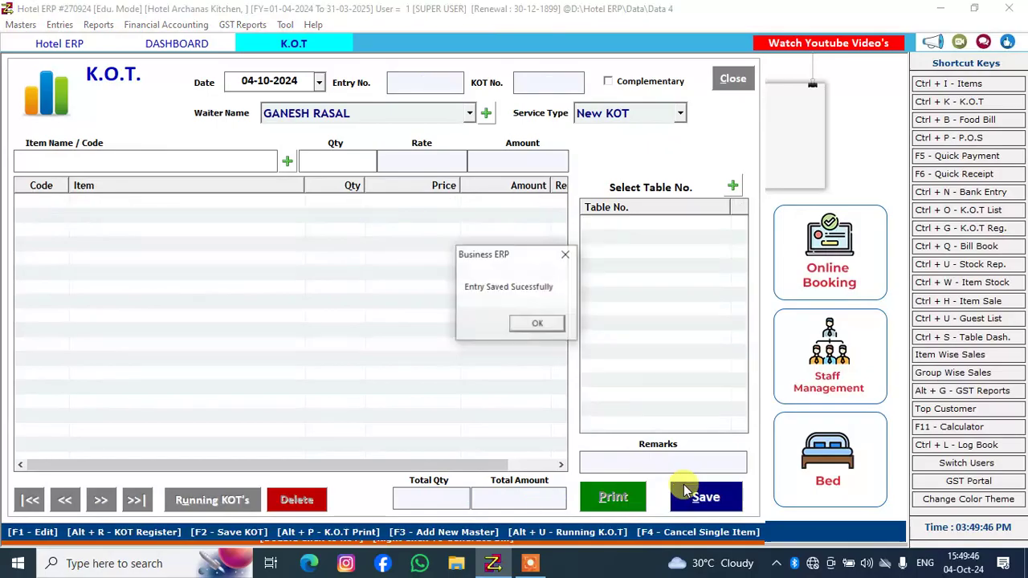
left_click(514, 325)
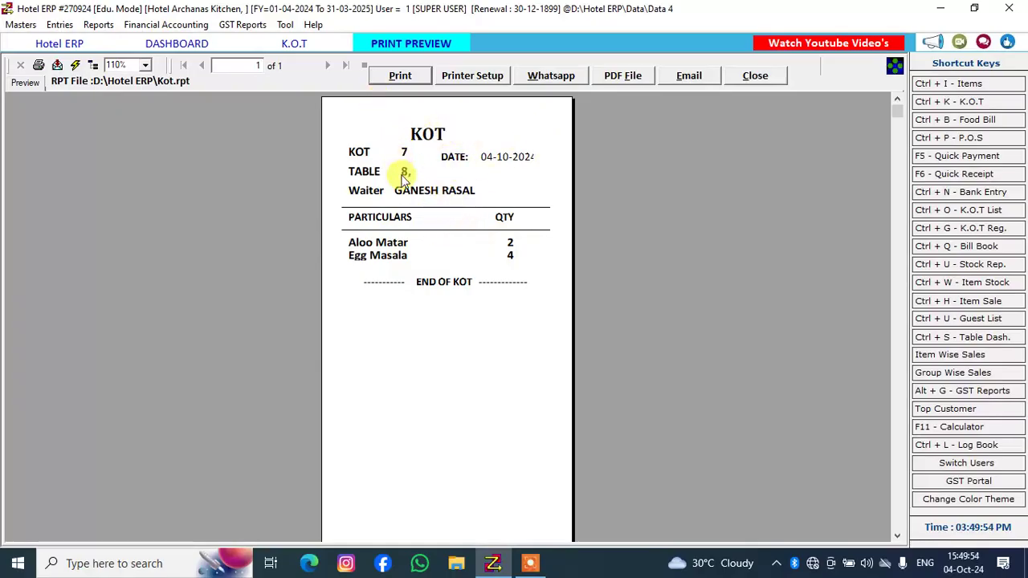
left_click(388, 79)
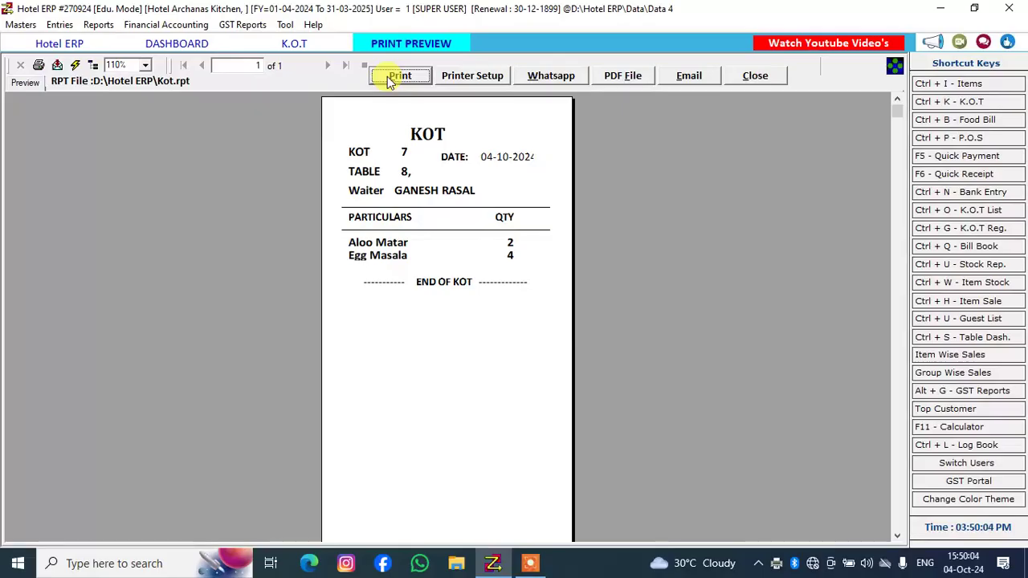
left_click(749, 77)
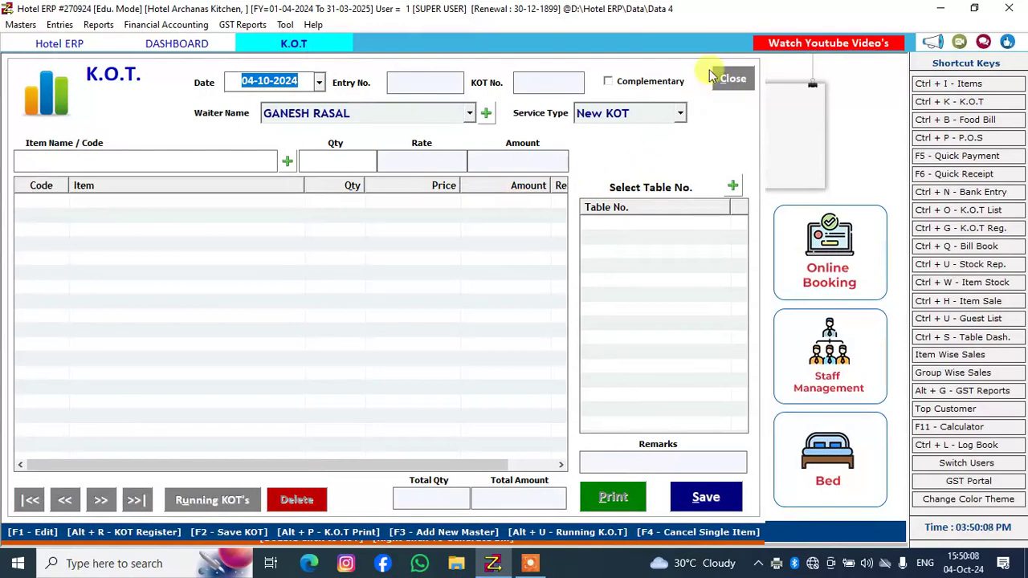
Return to the table dashboard and start a follow-up KOT for booked table 8
left_click(720, 80)
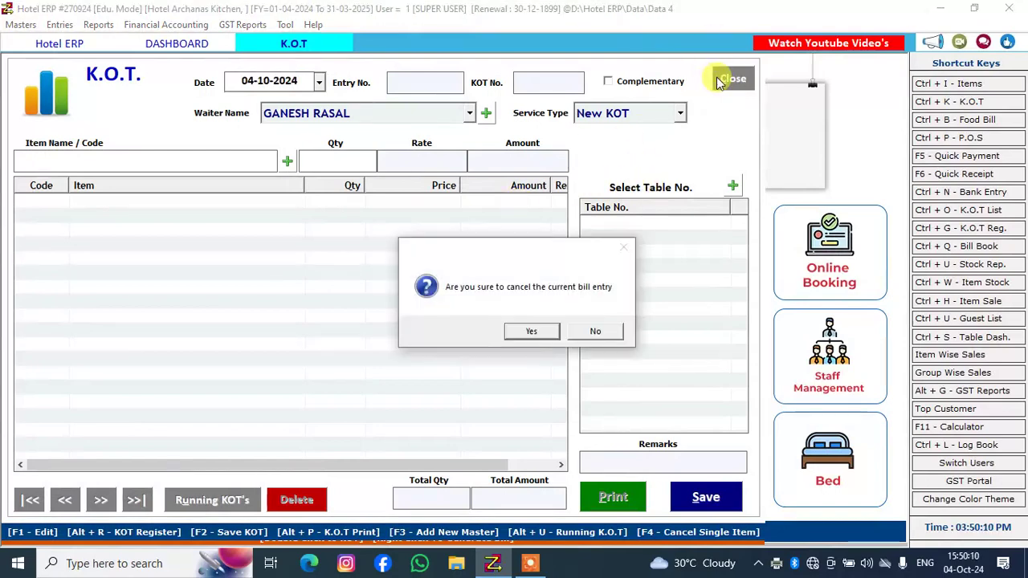
left_click(530, 333)
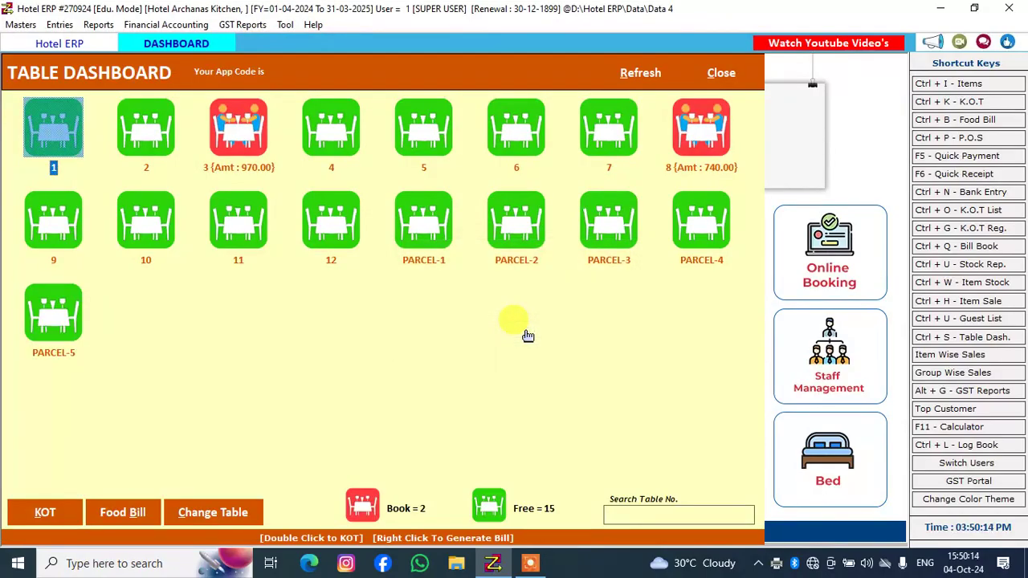
left_click(682, 139)
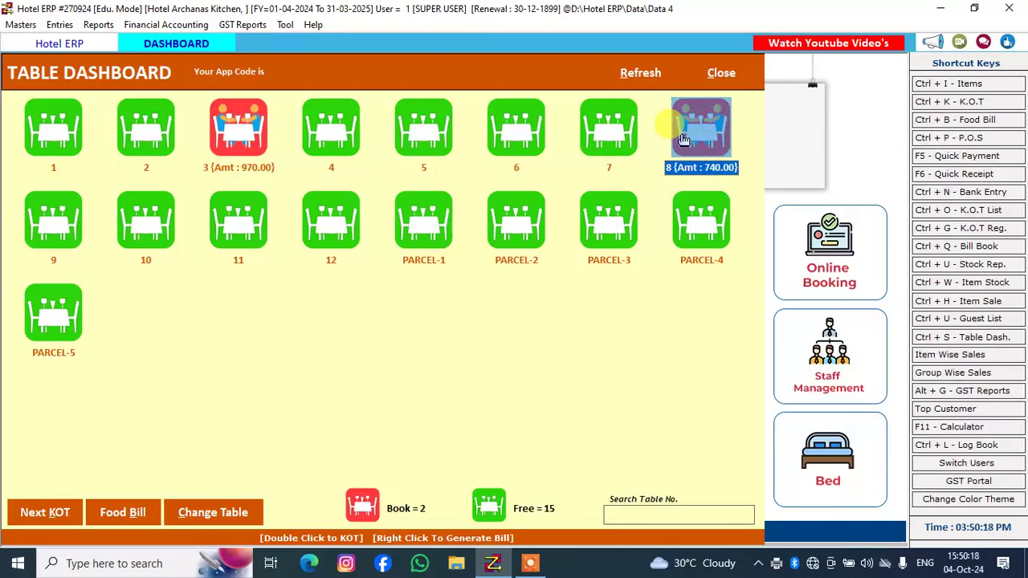
double_click(681, 139)
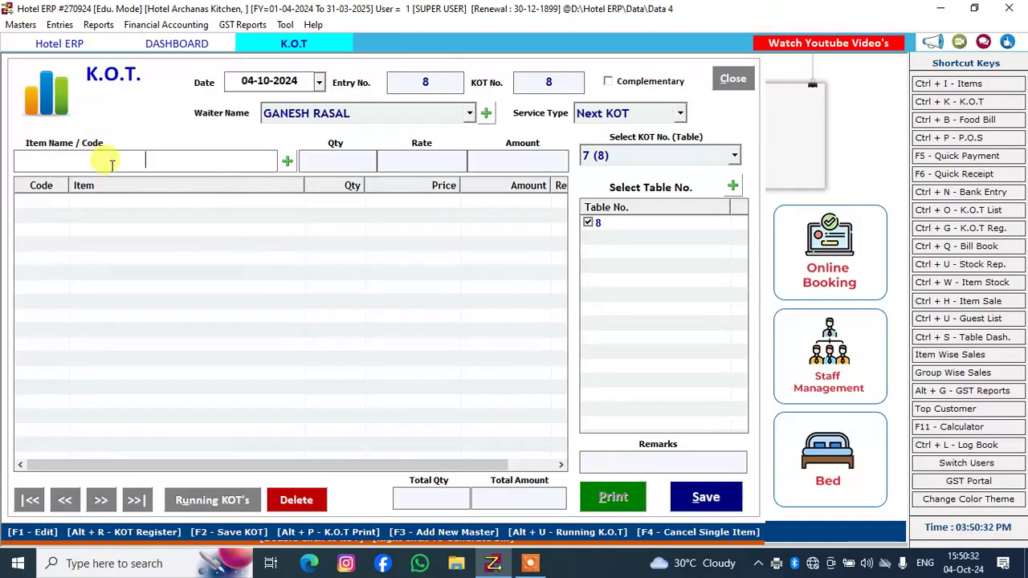
Find Paneer Hariyali among the paneer dishes and add it to the follow-up KOT with a quantity of 3
type("MSA")
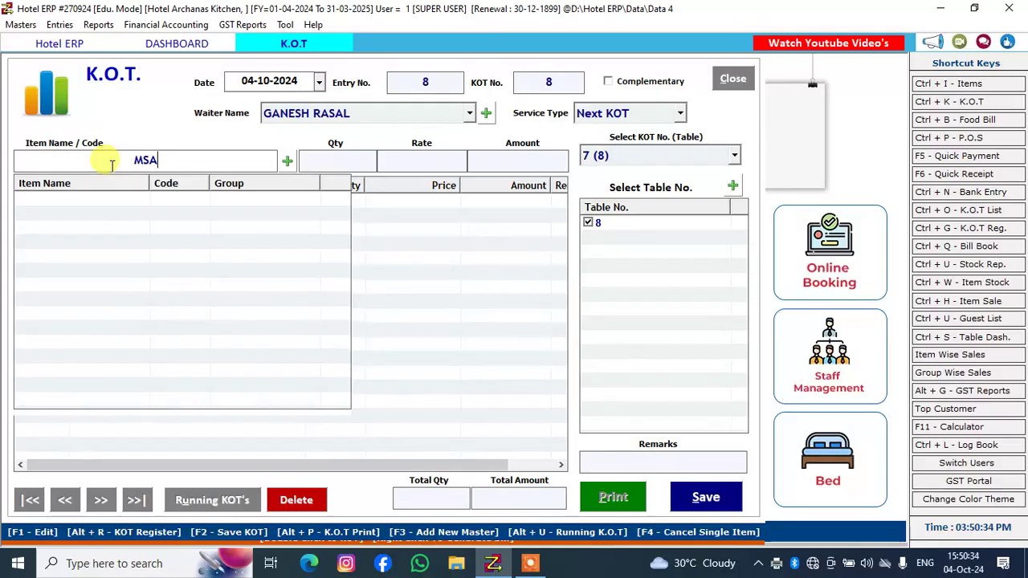
key("BackSpace")
key("BackSpace")
key("BackSpace")
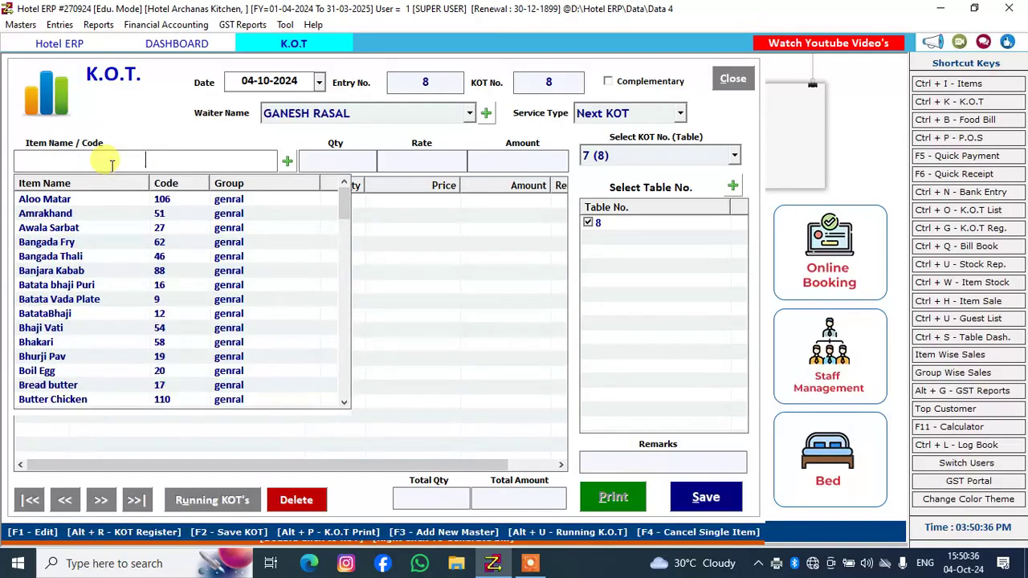
type("PAN")
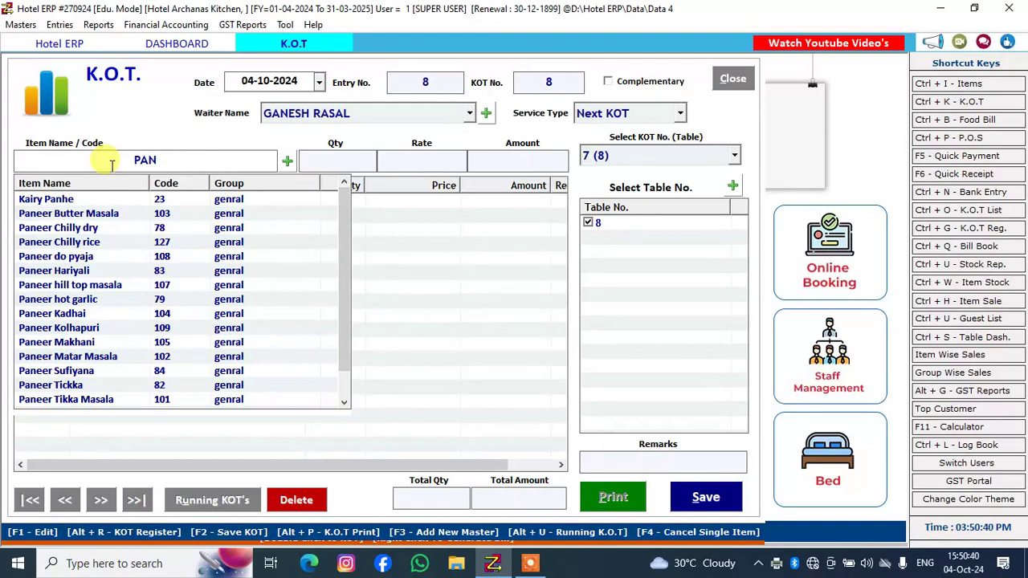
left_click(110, 271)
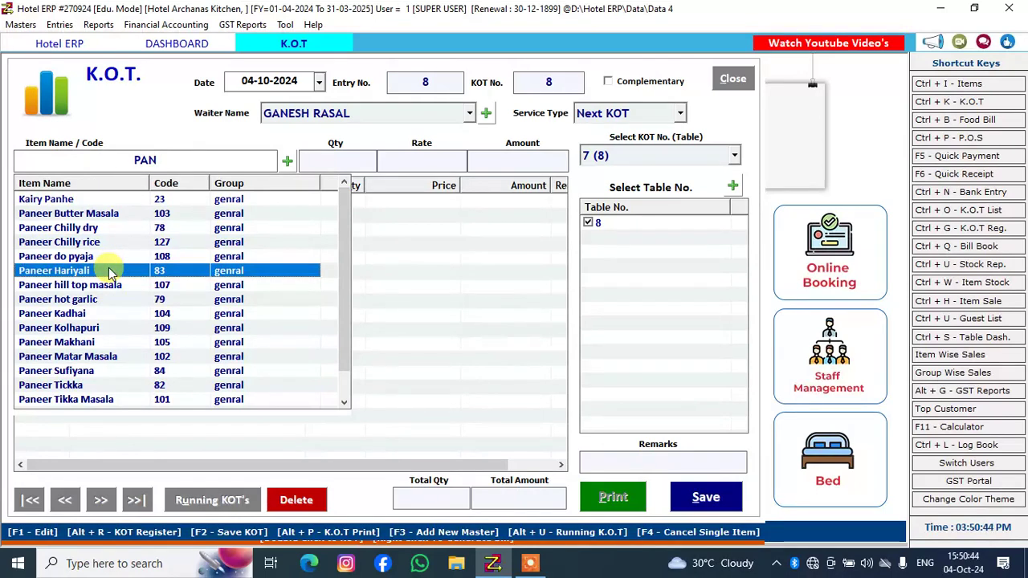
double_click(110, 270)
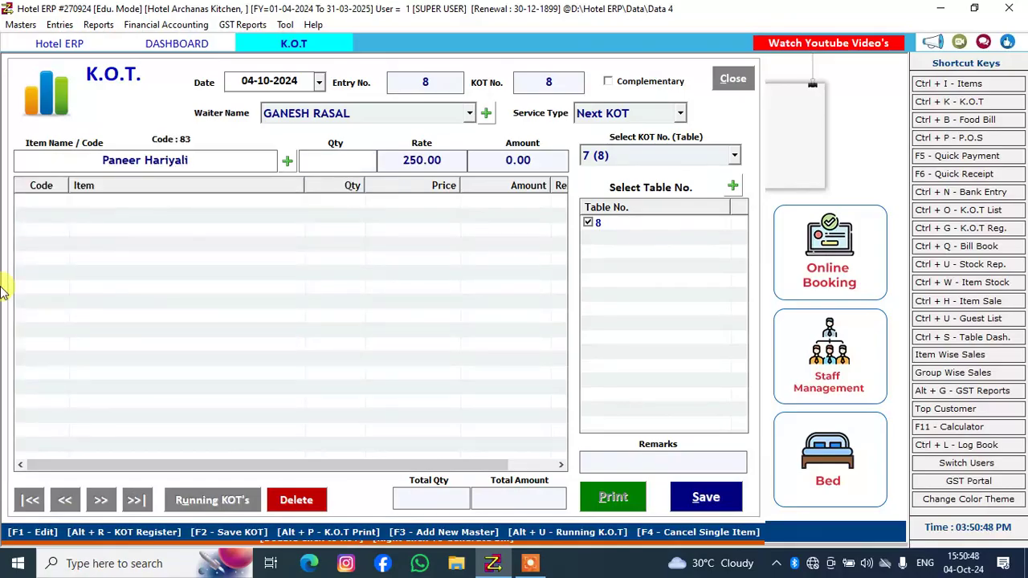
type("3")
key("Return")
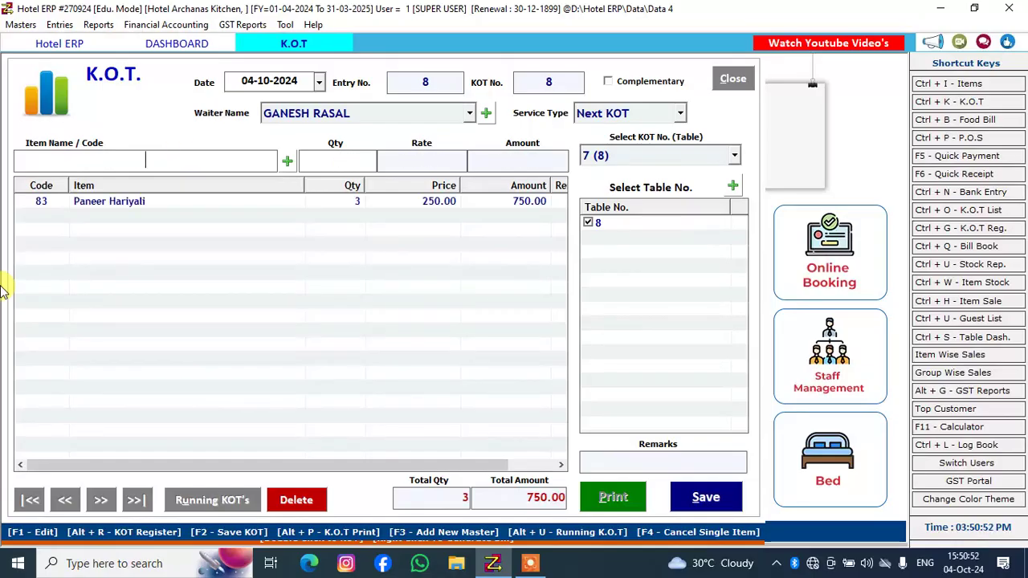
Add Dal Khichadi with a quantity of 5 to the follow-up KOT
type("DA")
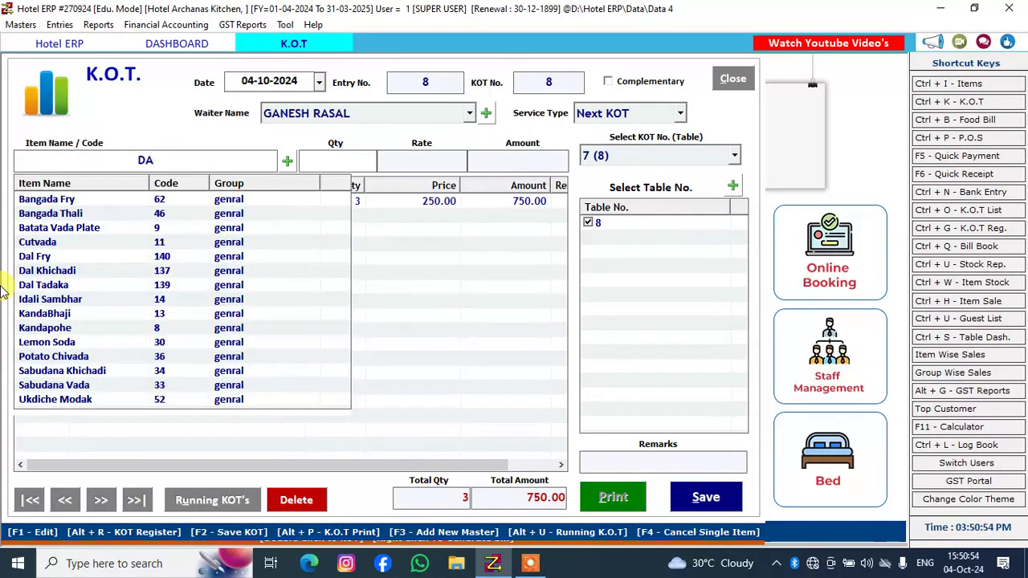
type("L")
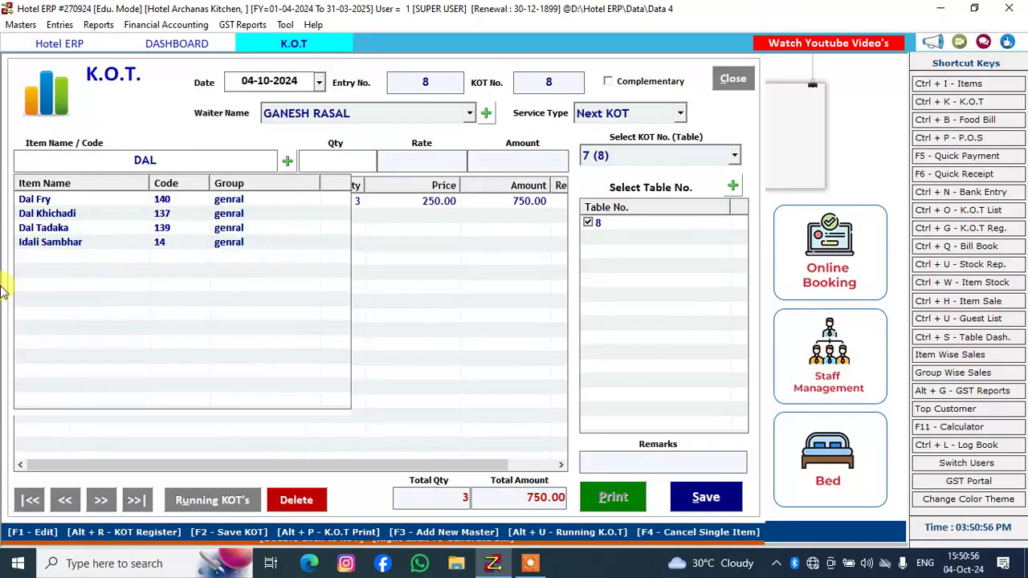
key("Down")
key("Return")
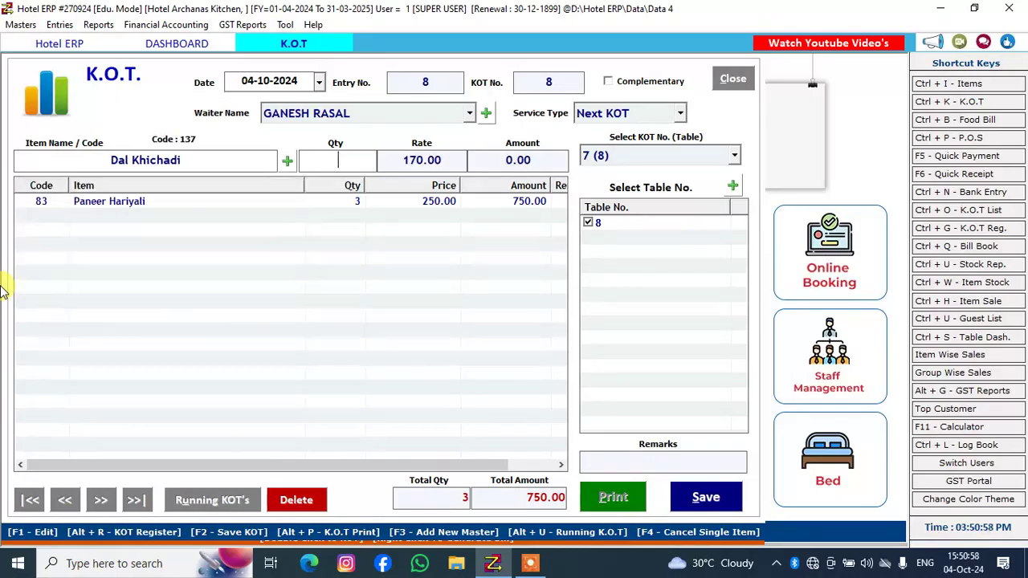
type("5")
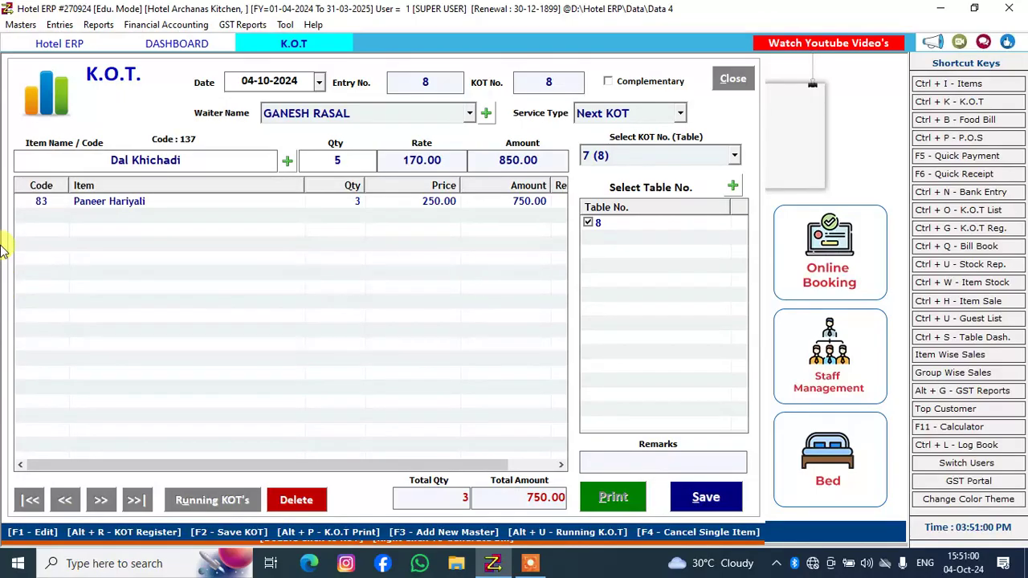
key("Return")
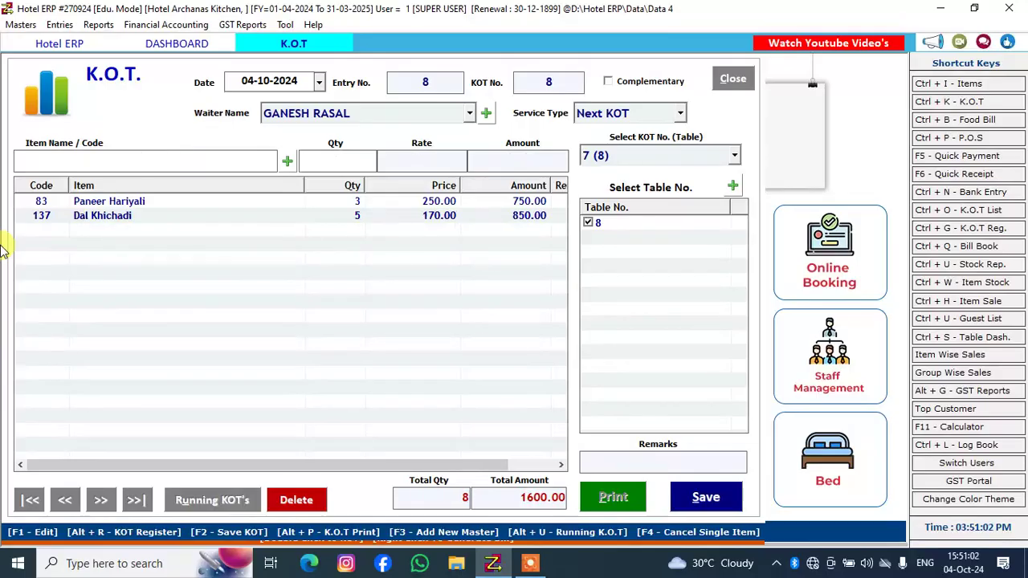
Save the follow-up KOT for table 8 and close its print preview without printing
left_click(711, 491)
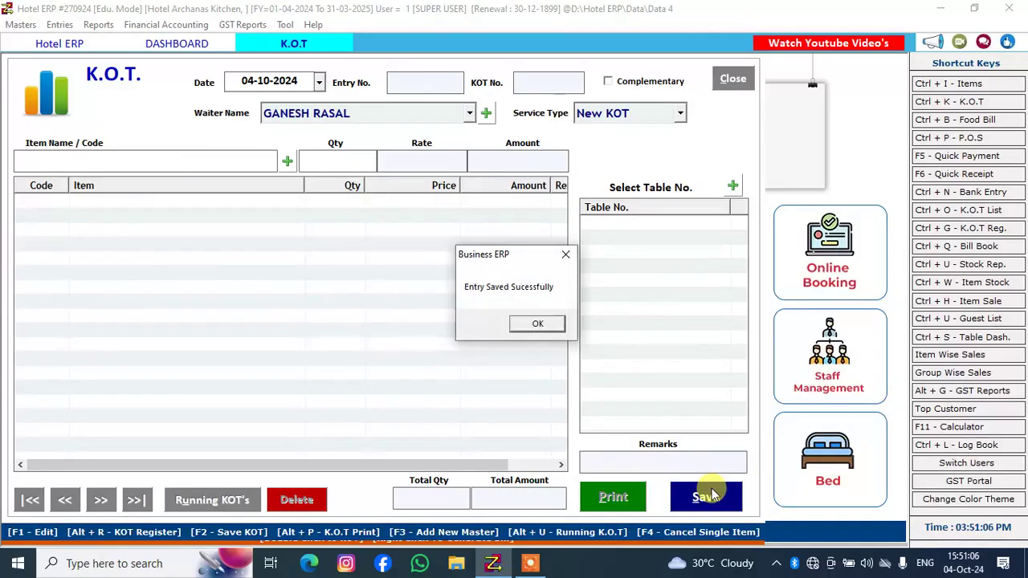
left_click(538, 323)
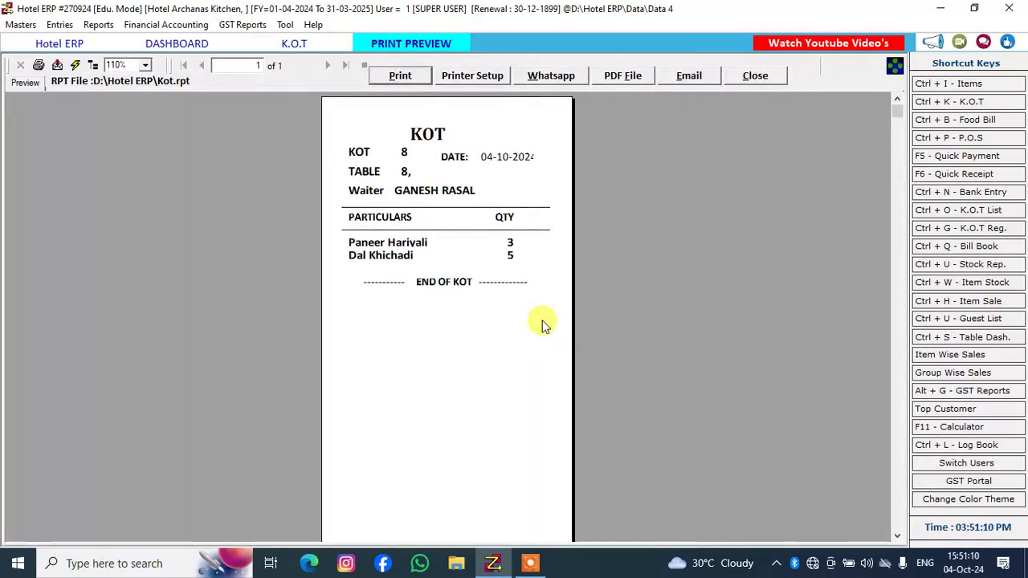
left_click(745, 80)
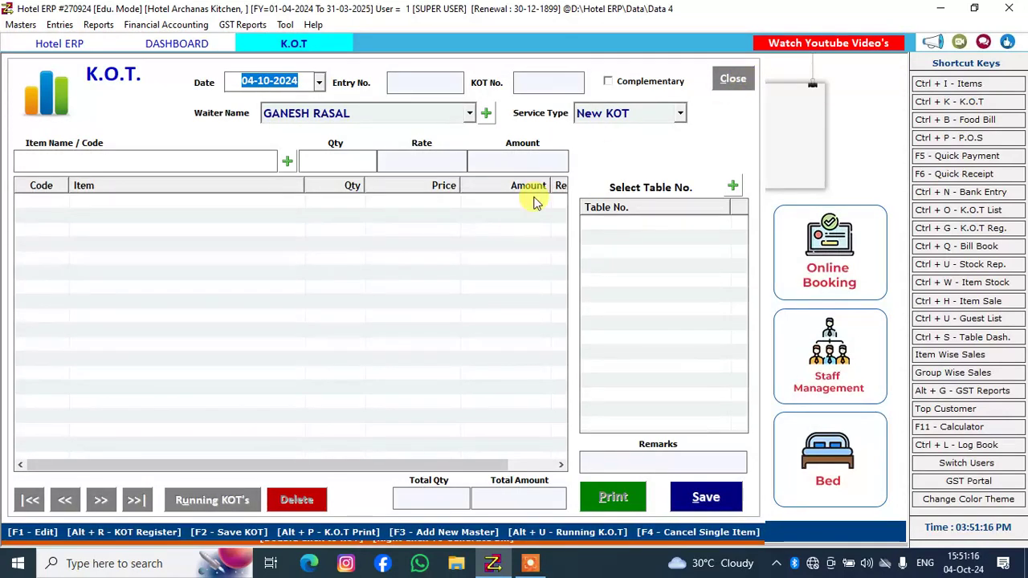
key("Return")
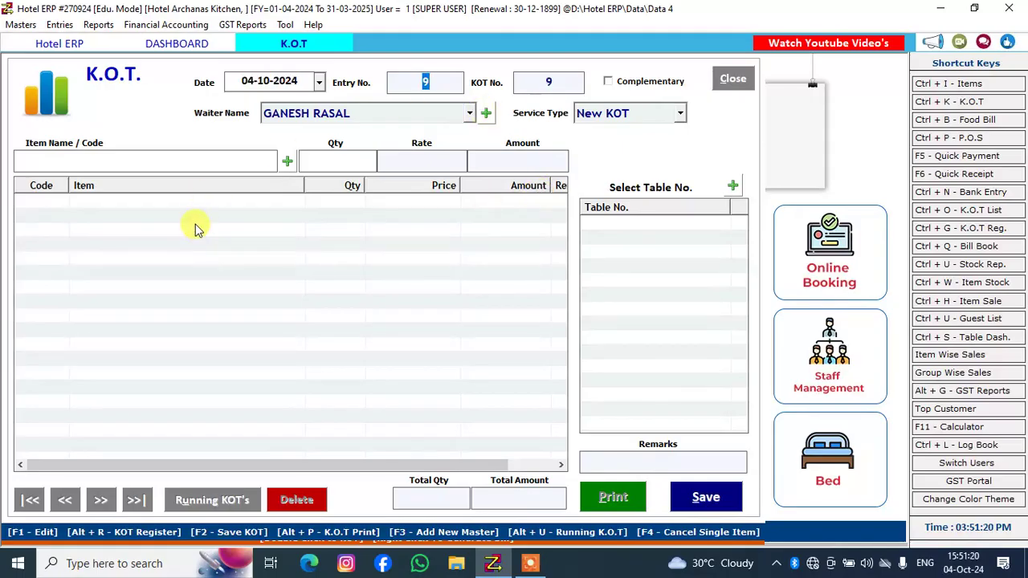
key("Return")
key("Return")
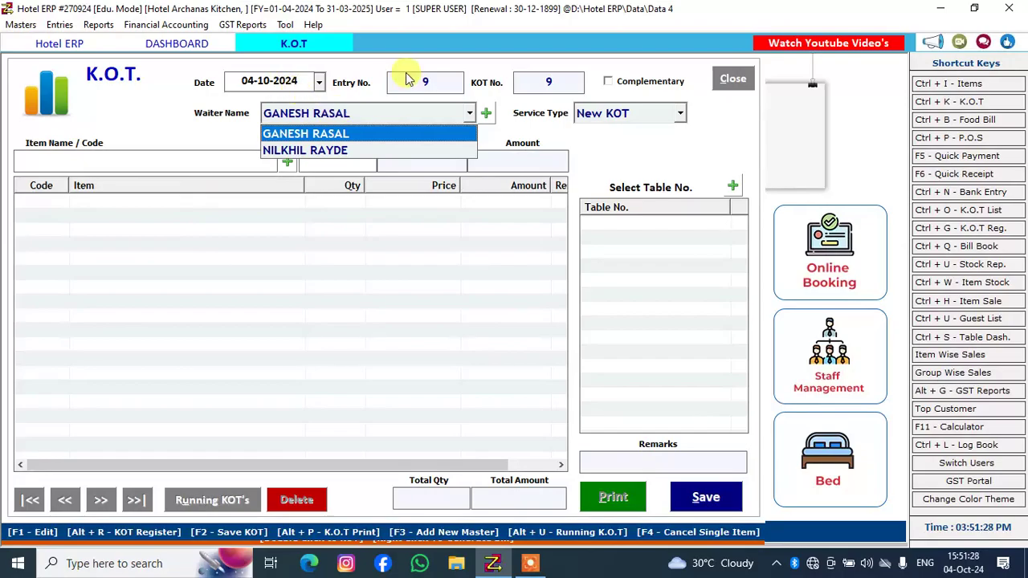
left_click(489, 112)
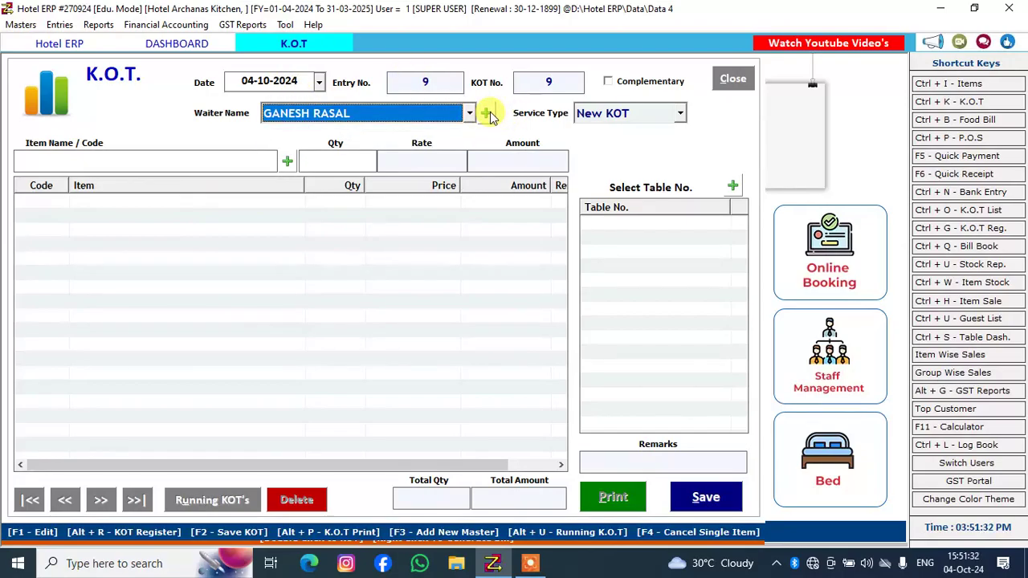
Start a follow-up KOT for booked table 3 from the table dashboard, keeping the first listed waiter and table 3's running KOT
left_click(195, 43)
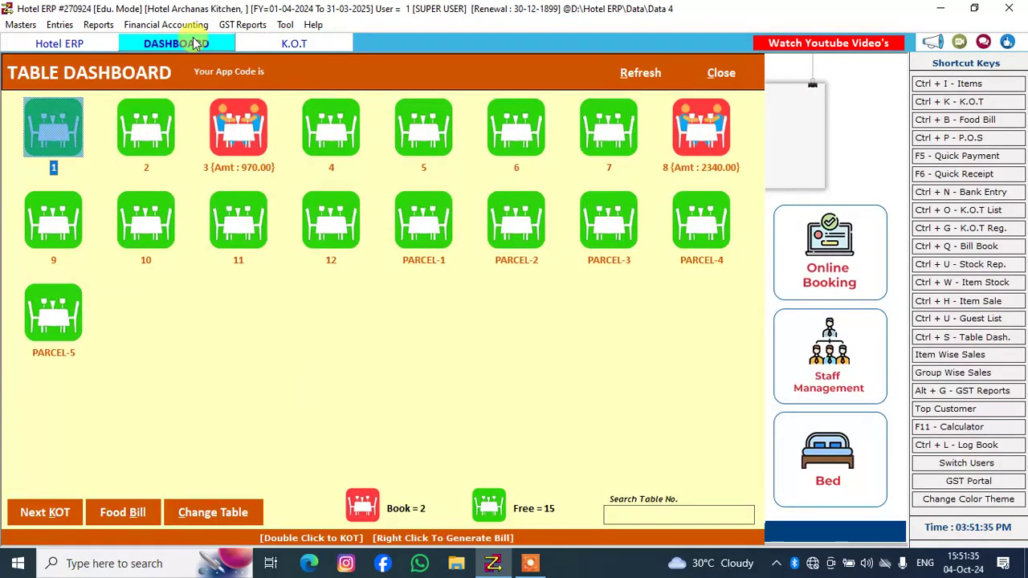
double_click(228, 118)
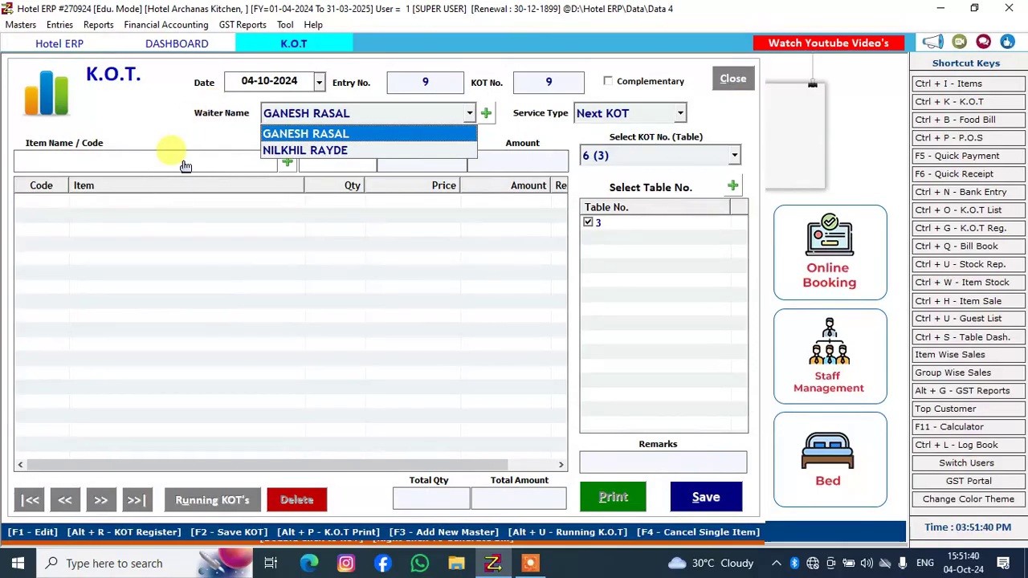
left_click(303, 136)
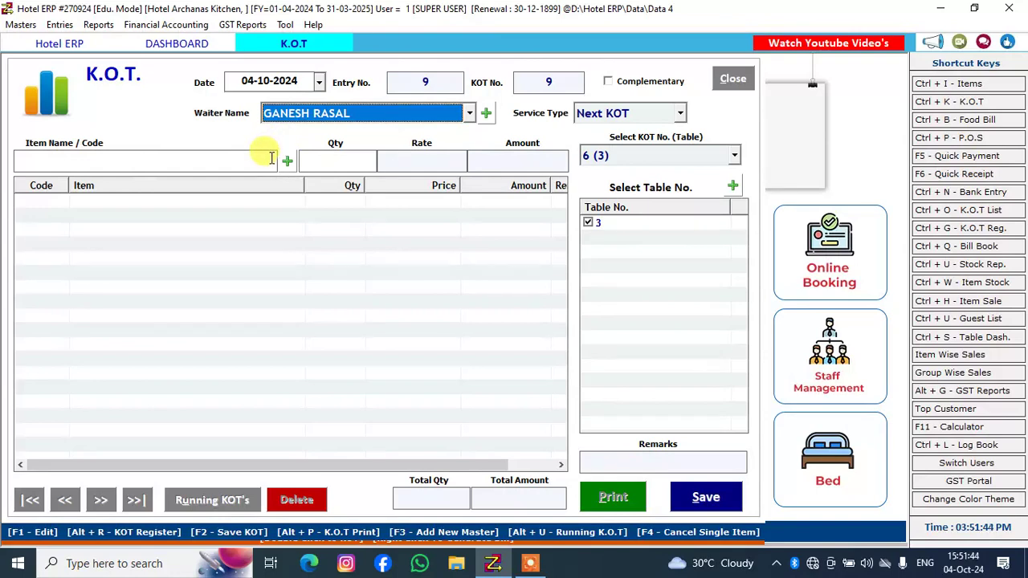
key("Return")
key("Return")
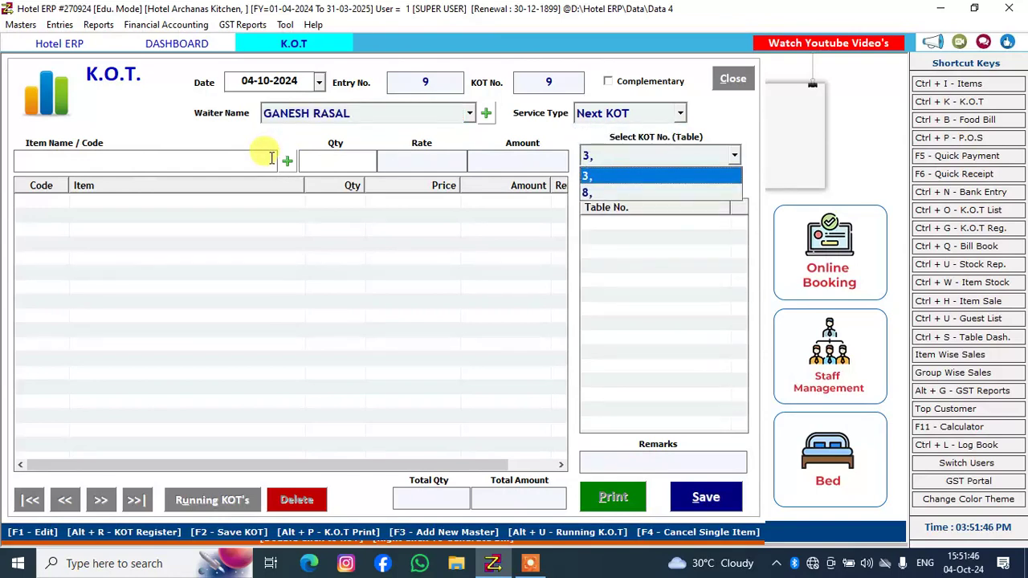
key("Return")
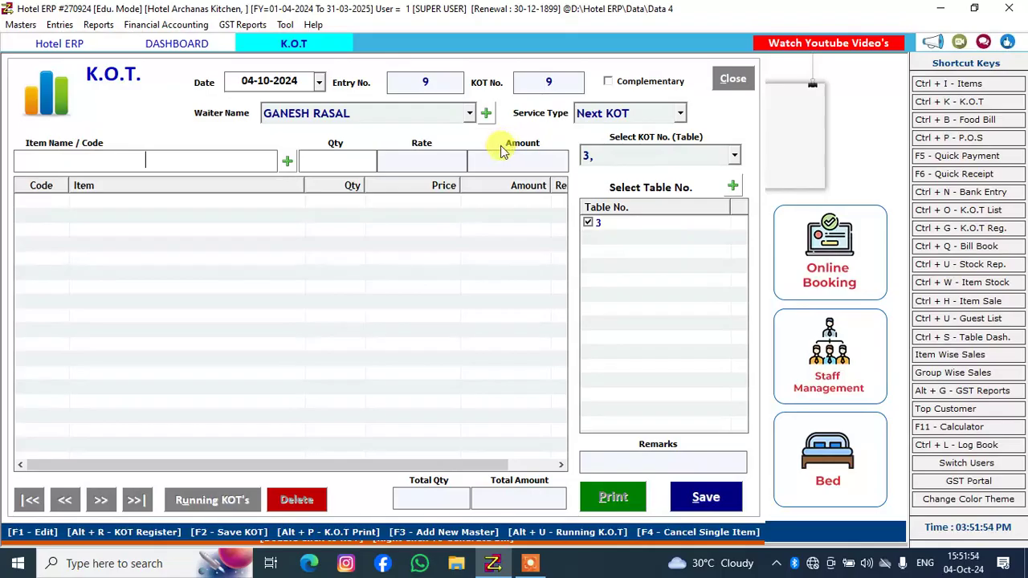
Find Bhakari among the items matching BHA and add it to table 3's follow-up KOT with a quantity of 2
type("BHA")
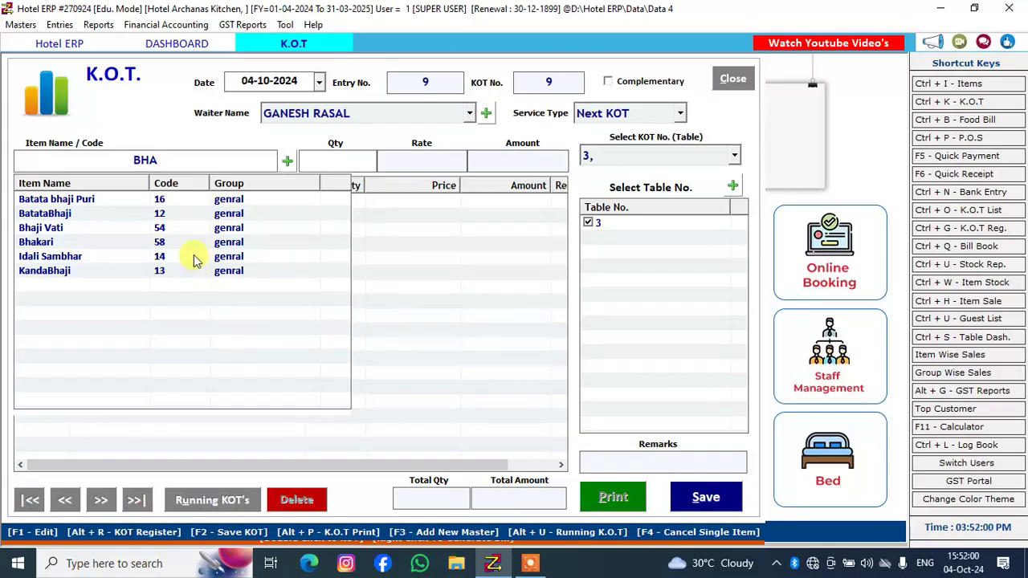
key("Down")
key("Down")
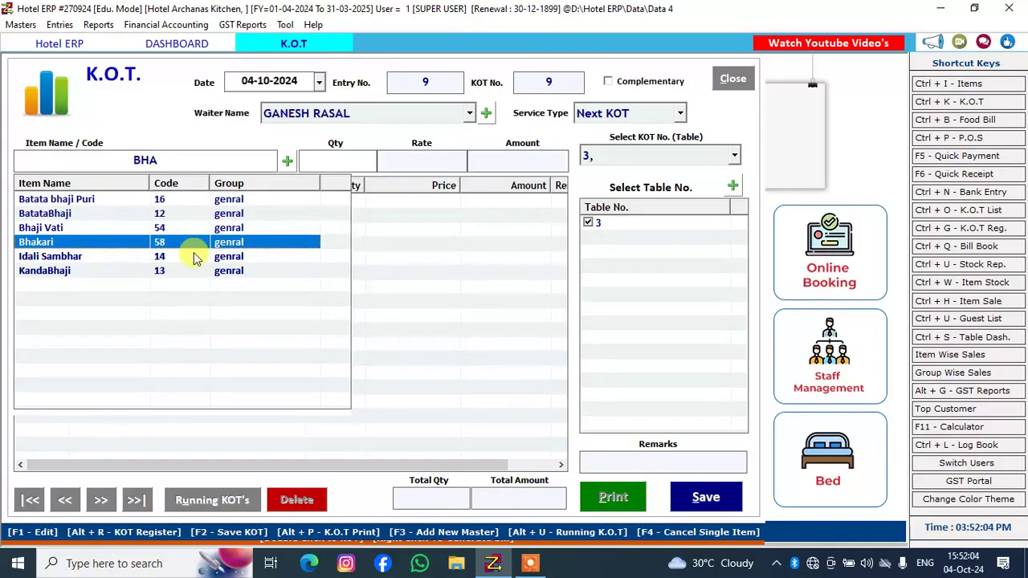
key("Return")
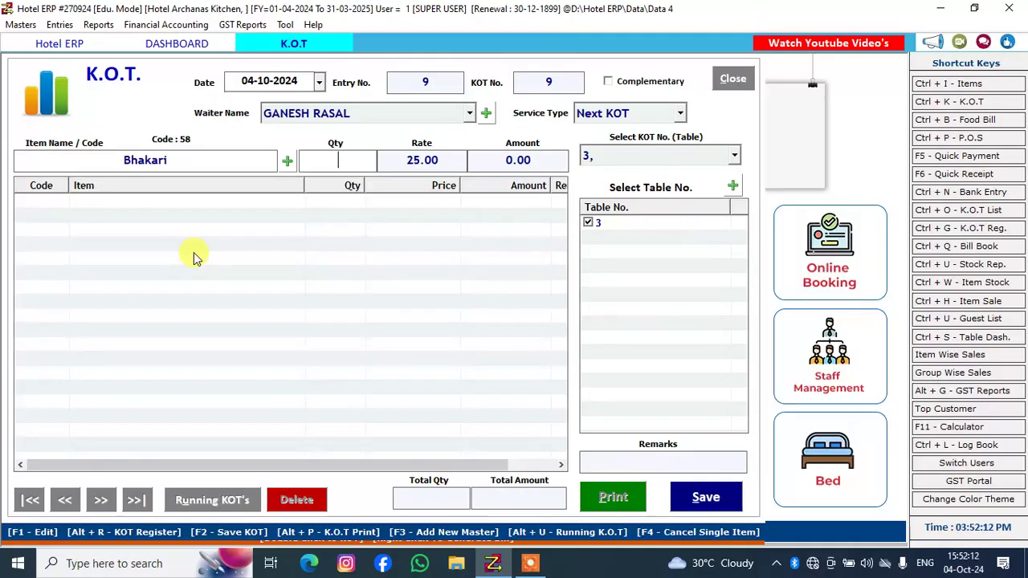
type("2")
key("Return")
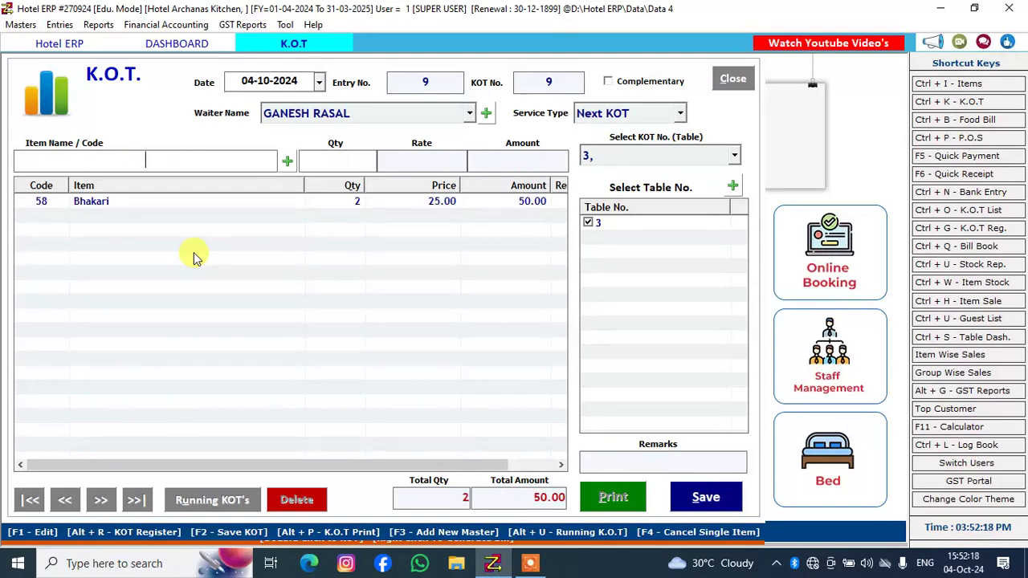
Save the follow-up KOT for table 3 and close its print preview without printing
left_click(689, 498)
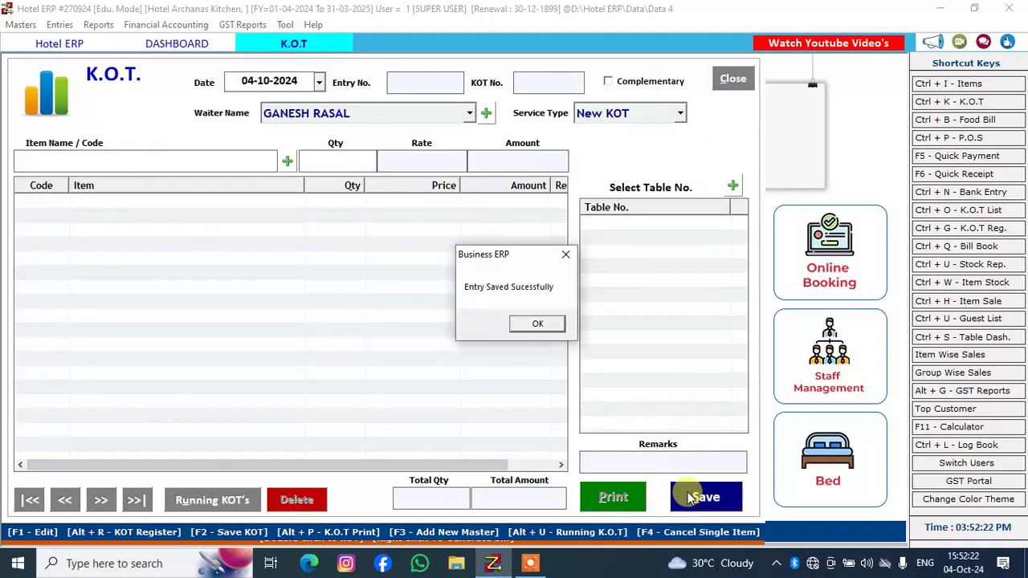
left_click(538, 323)
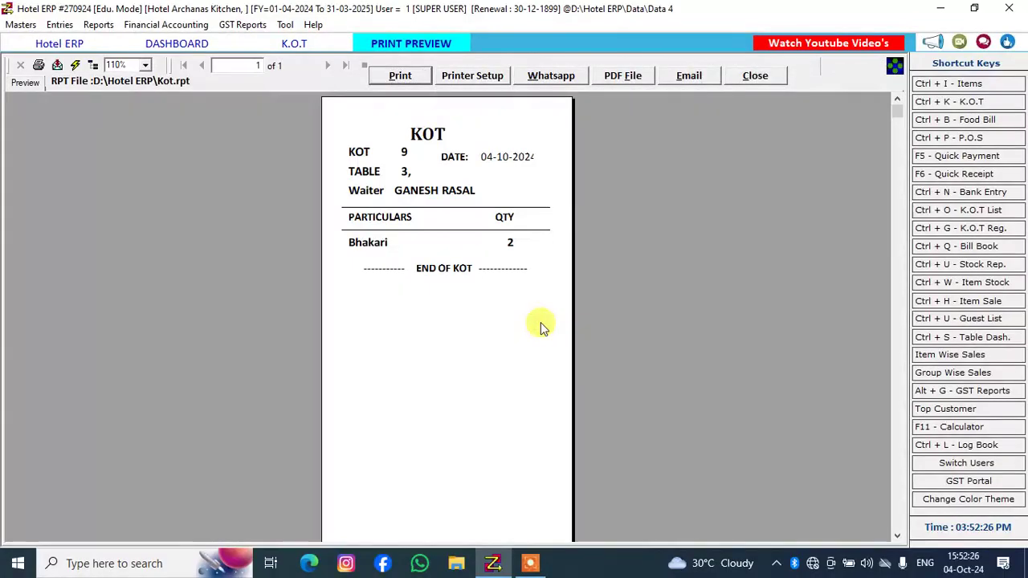
left_click(755, 75)
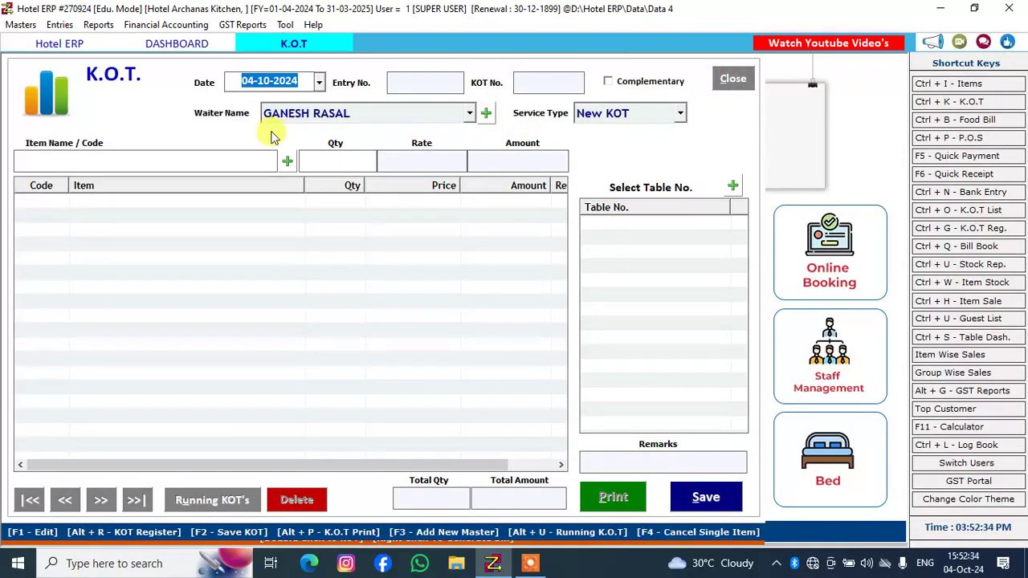
Return to the table dashboard and start a new KOT for free table 6
left_click(175, 44)
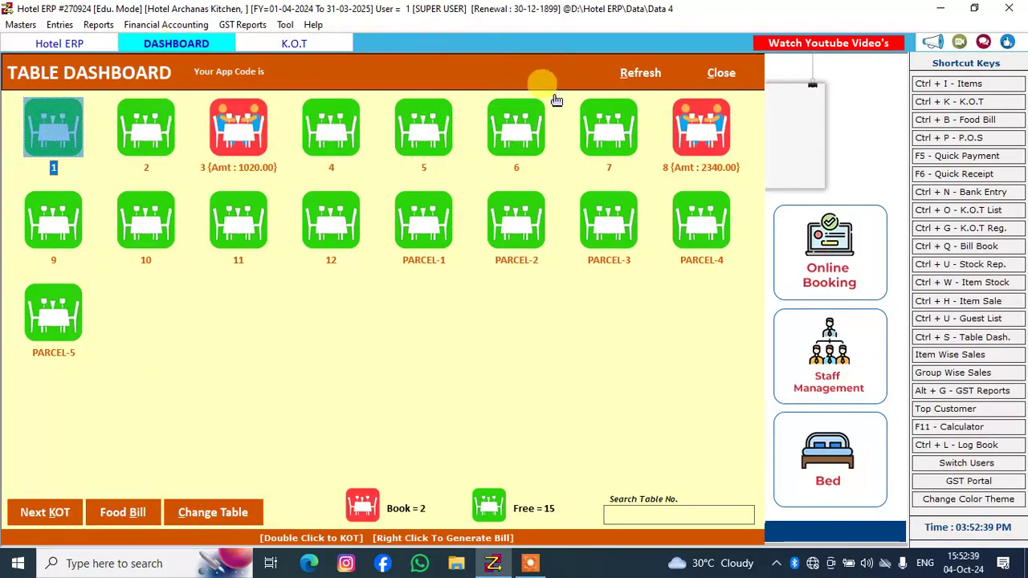
left_click(520, 126)
double_click(532, 141)
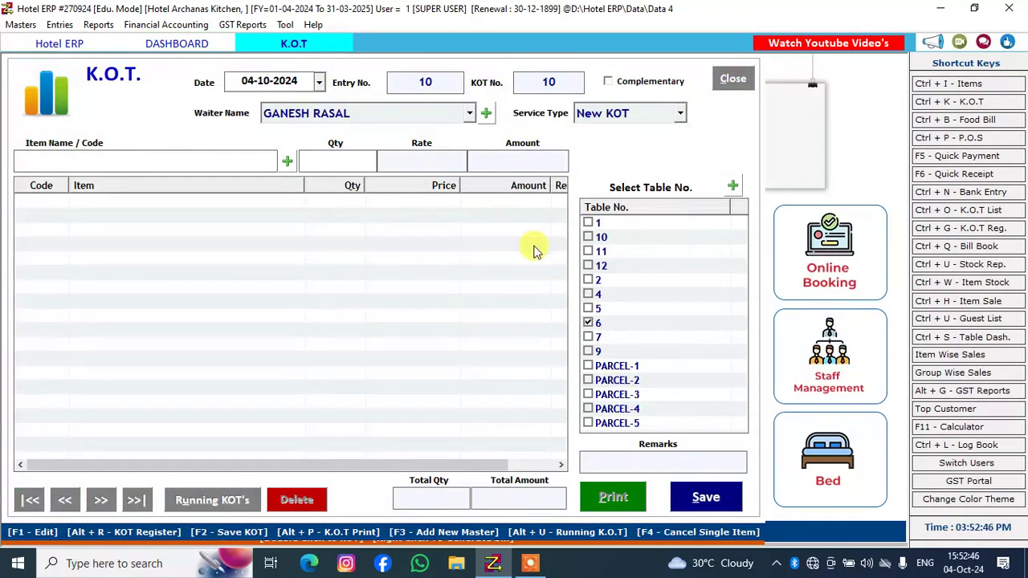
Find Idali Sambhar among the items matching DAL and add it to table 6's KOT with a quantity of 6
type("DAL")
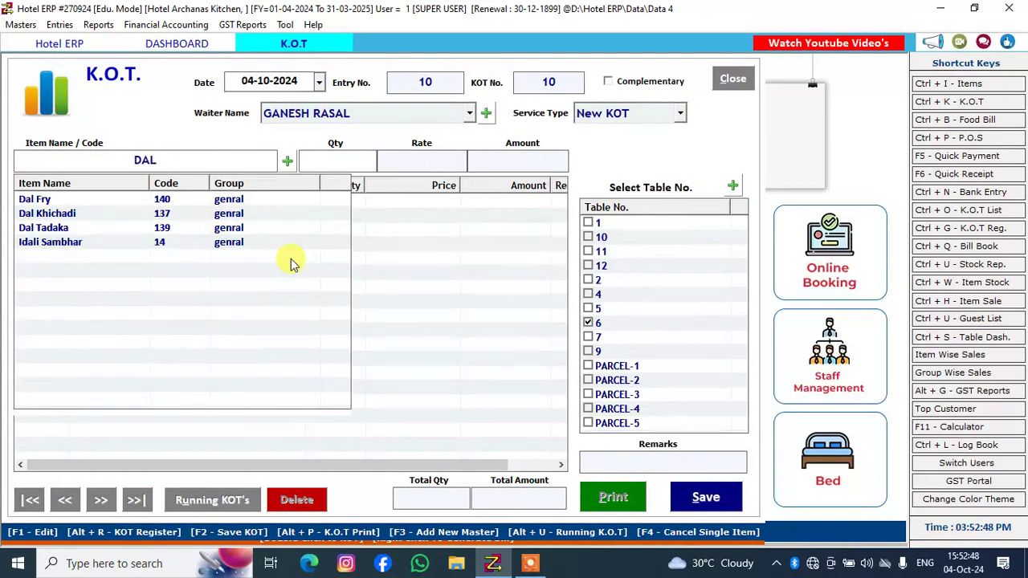
key("Down")
key("Down")
key("Down")
key("Down")
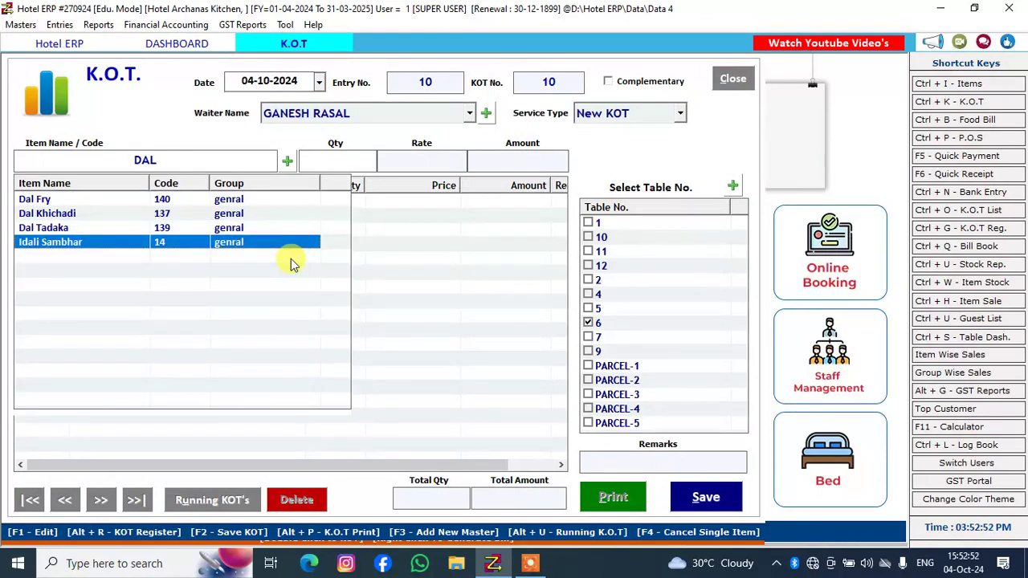
key("Return")
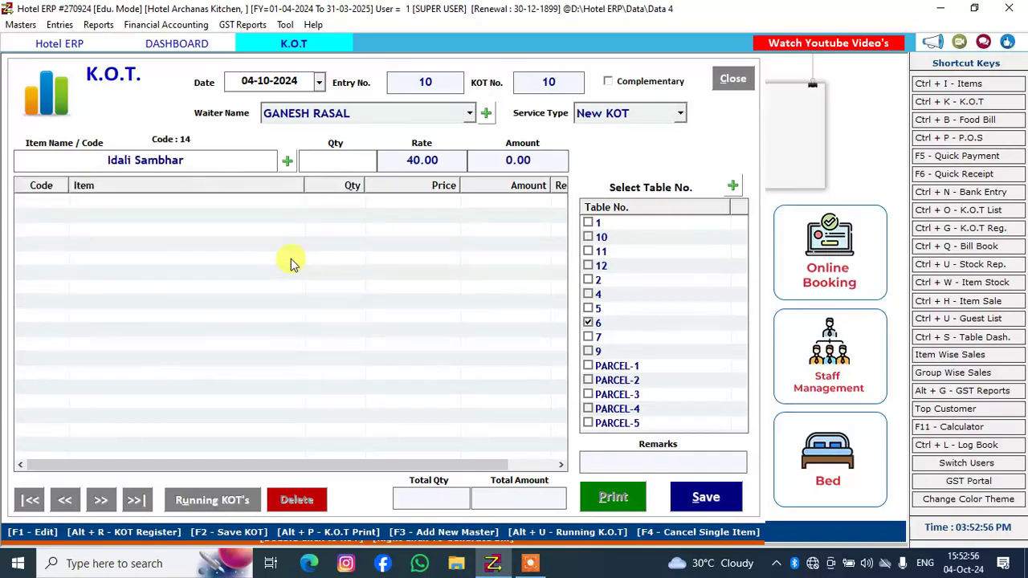
type("6")
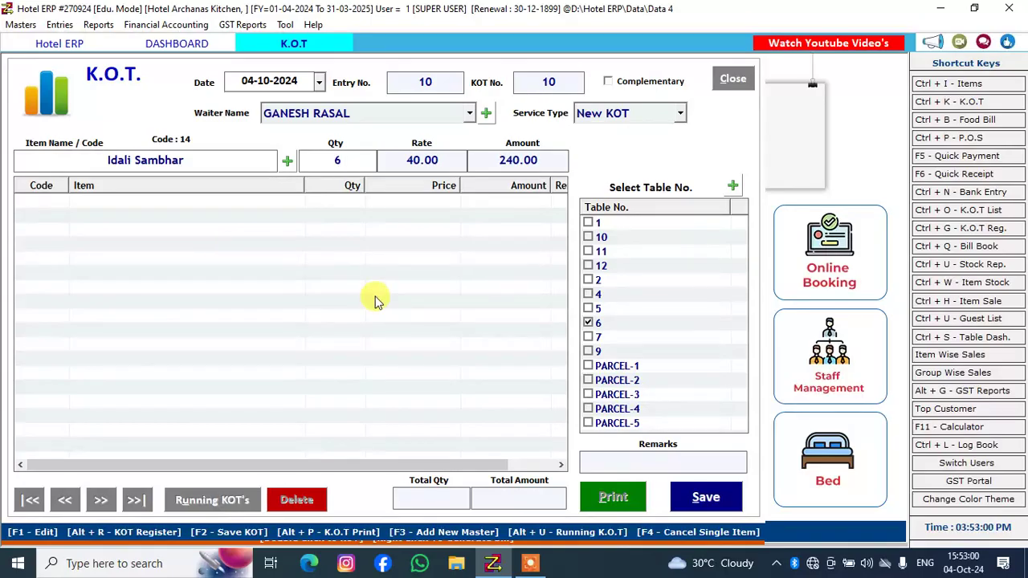
key("Return")
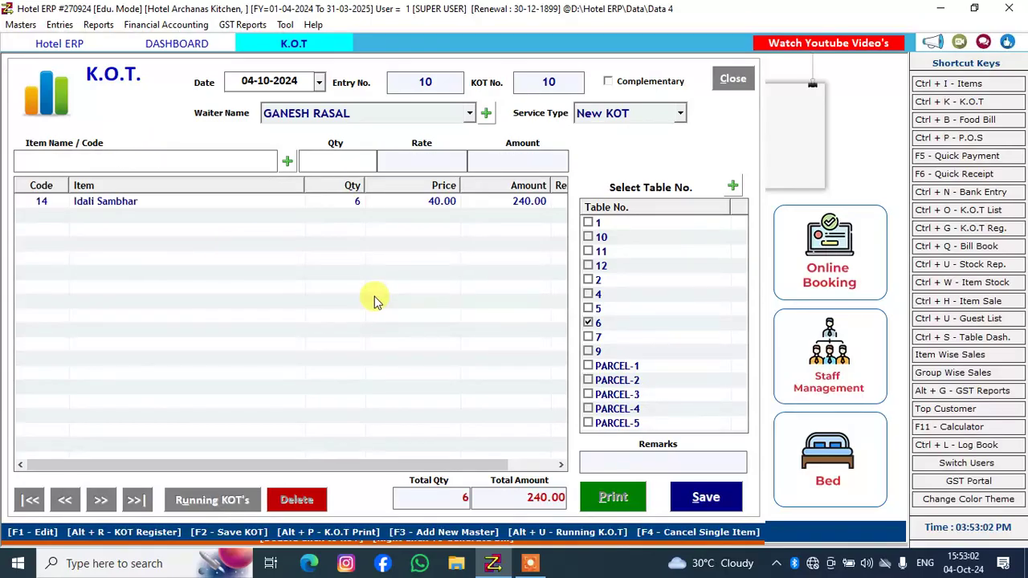
Add Dal Fry with a quantity of 3 to the KOT for table 6
type("DA")
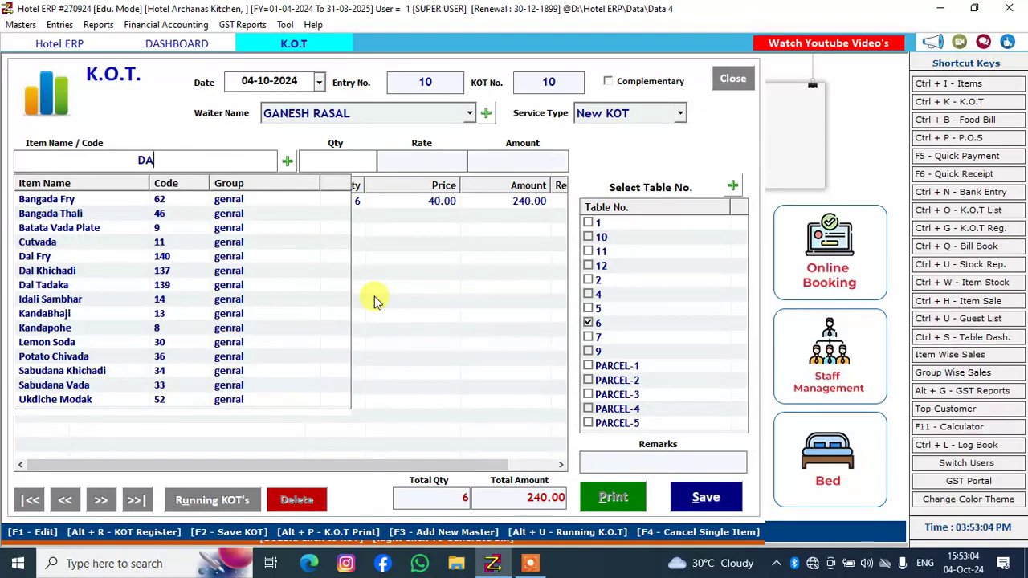
type("L")
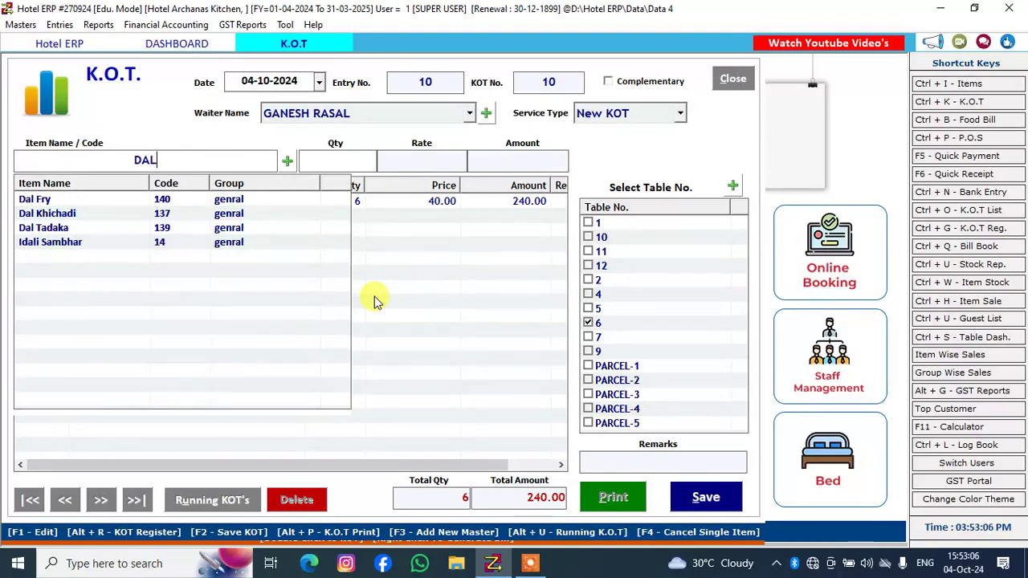
key("Down")
key("Return")
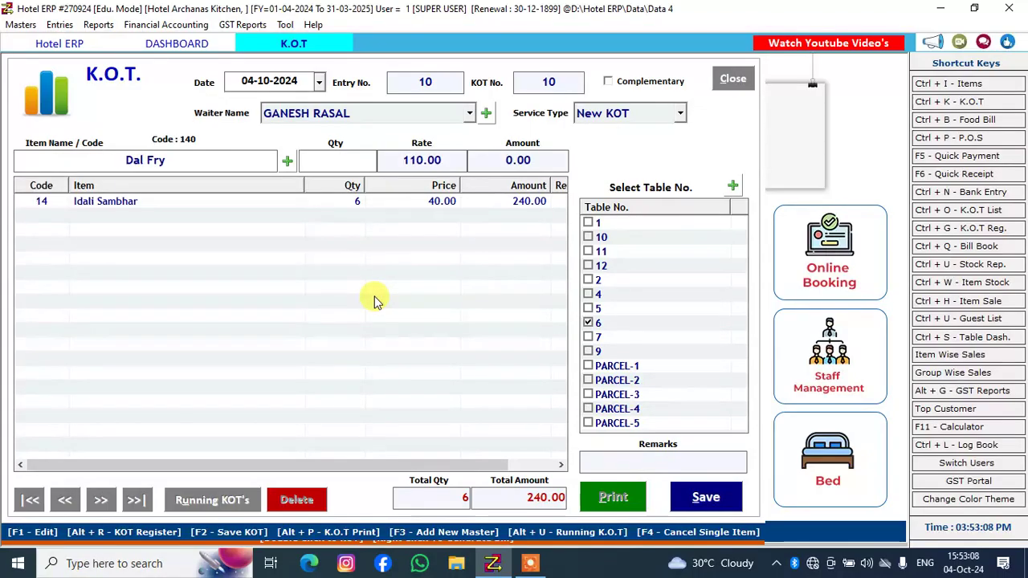
type("3")
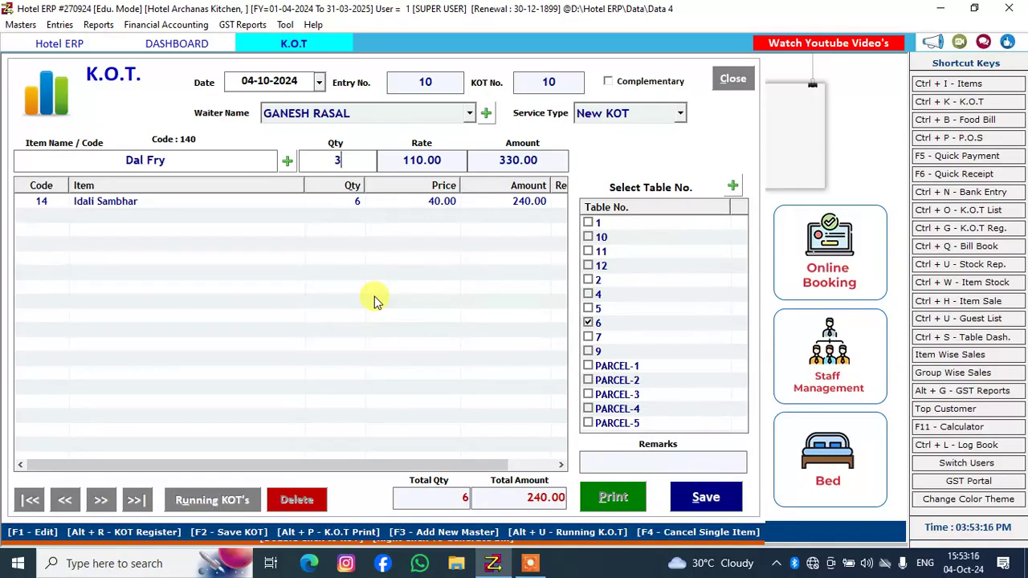
key("Return")
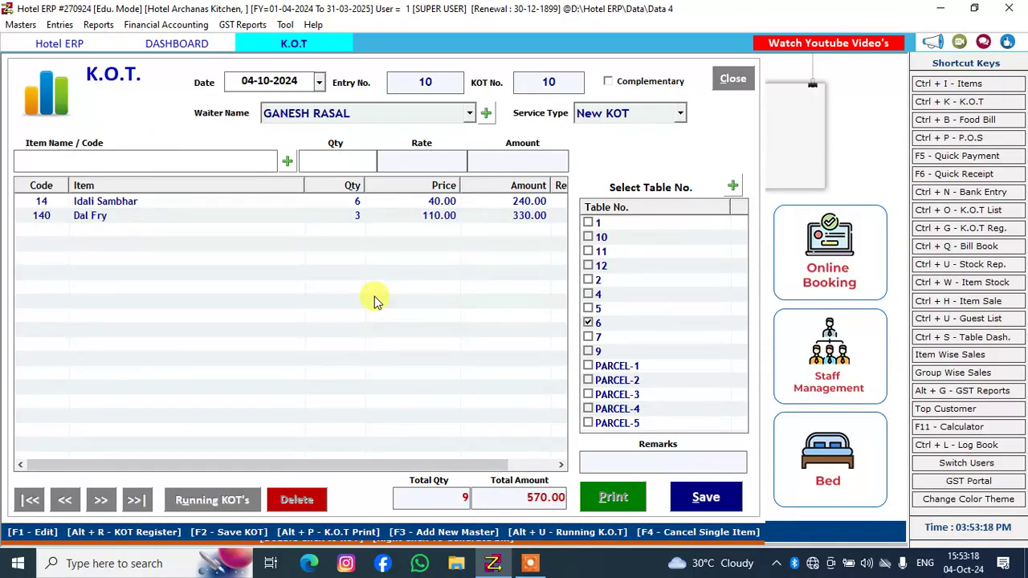
Save the new KOT for table 6 and close its print preview without printing
left_click(693, 495)
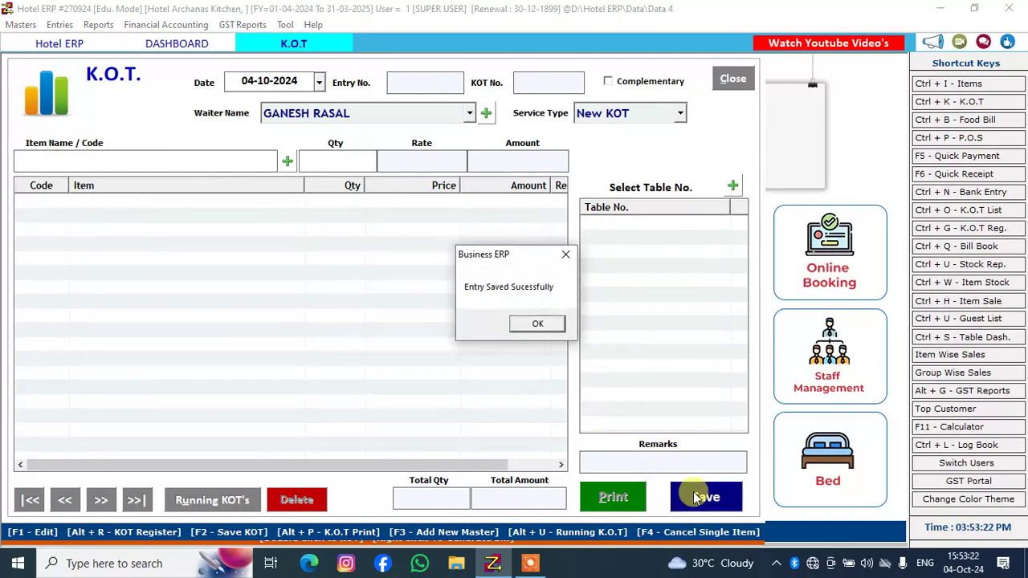
left_click(543, 329)
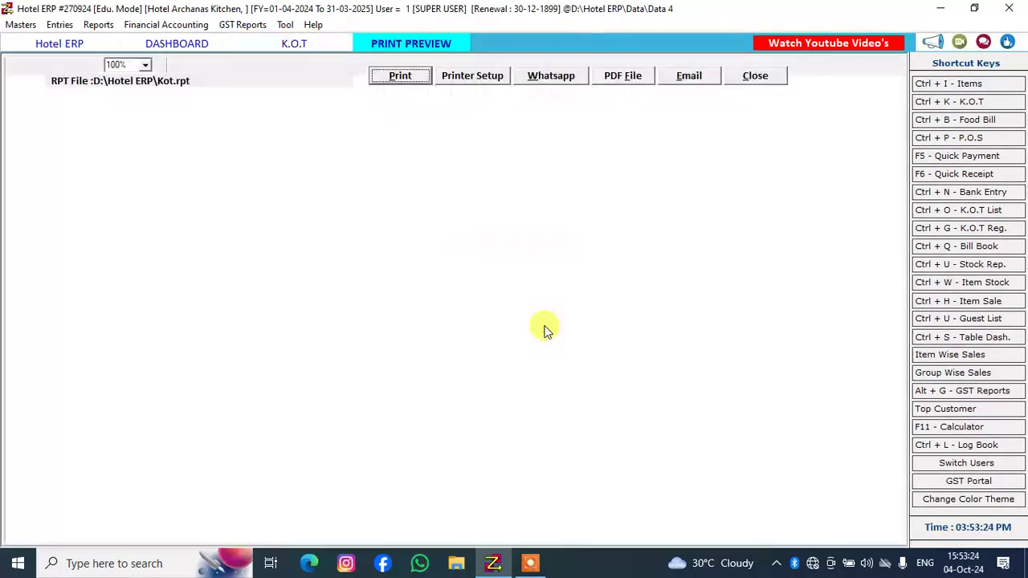
left_click(732, 77)
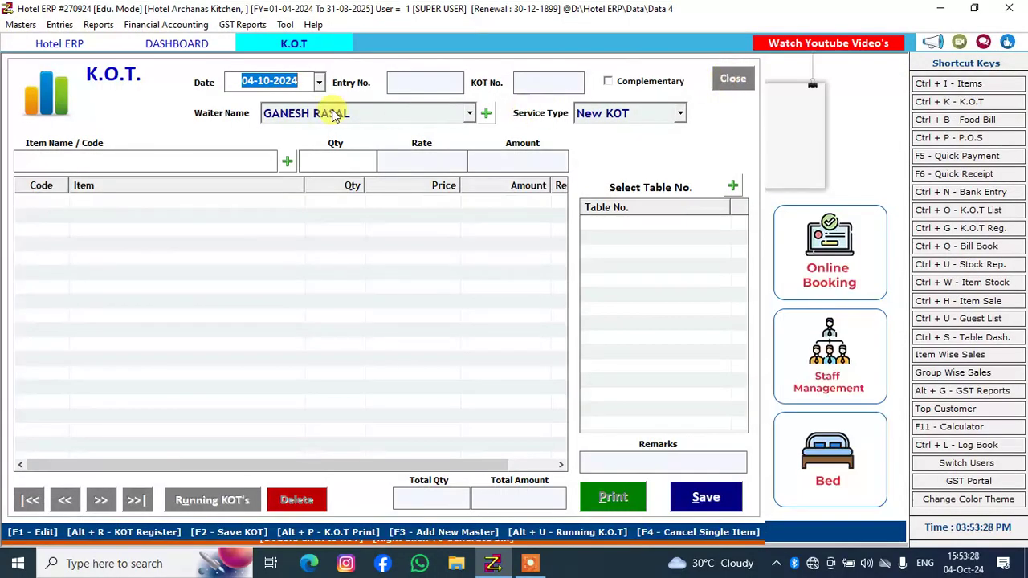
Return to the table dashboard, start a follow-up KOT for occupied table 6 and add Jeera Rice with a quantity of 1
left_click(165, 43)
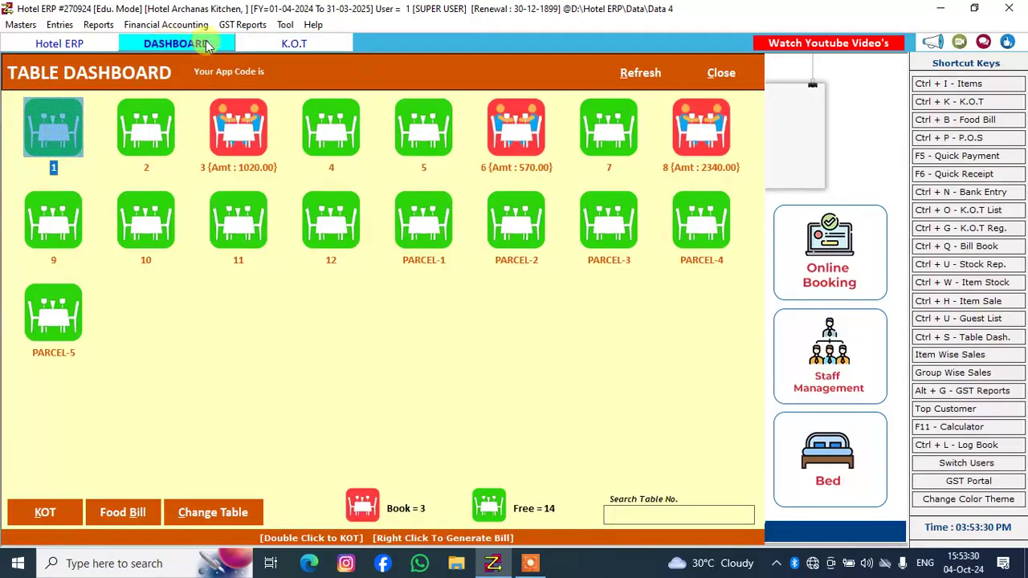
double_click(494, 126)
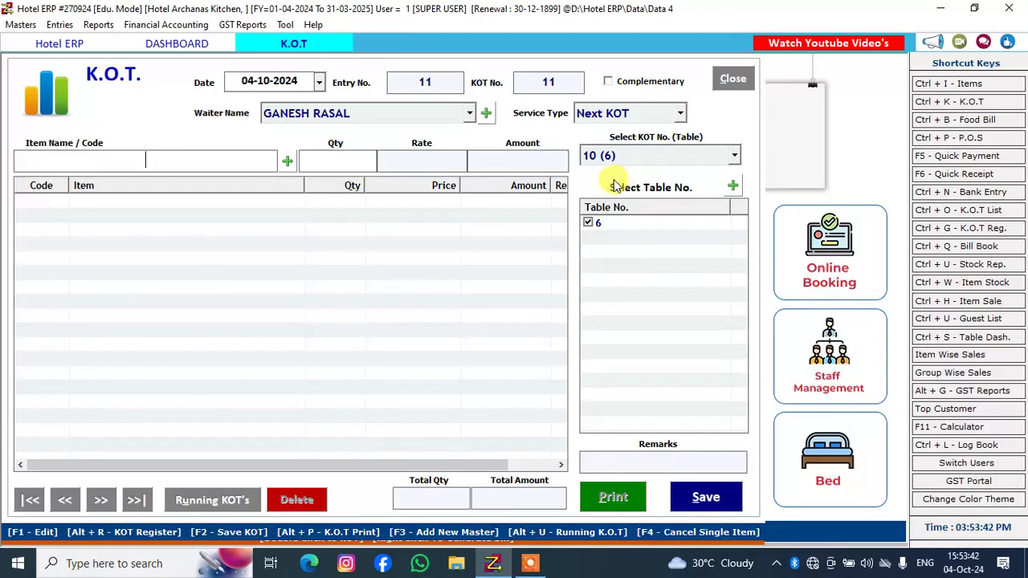
type("RI")
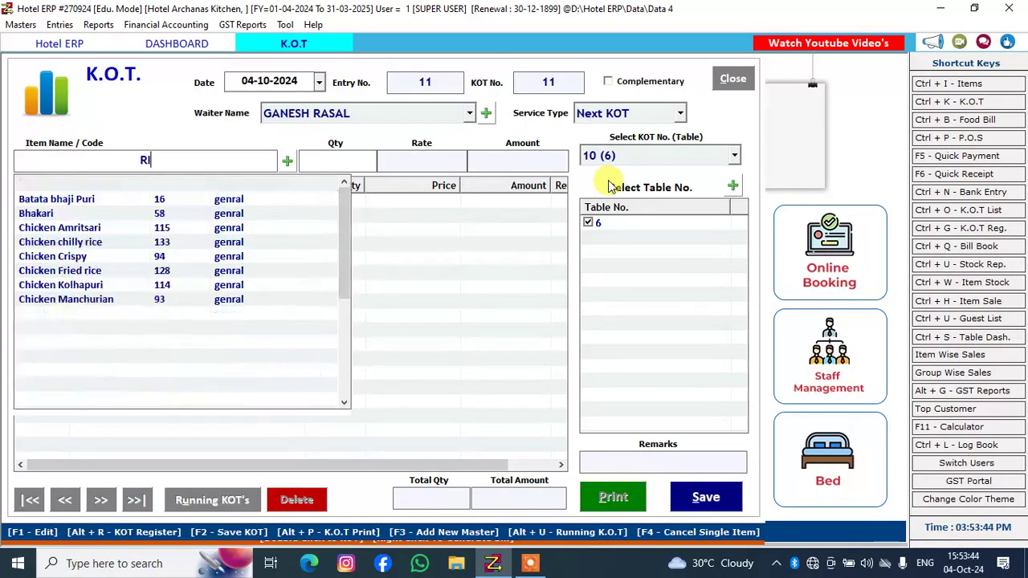
key("Down")
key("Down")
key("Down")
key("Down")
key("Down")
key("Down")
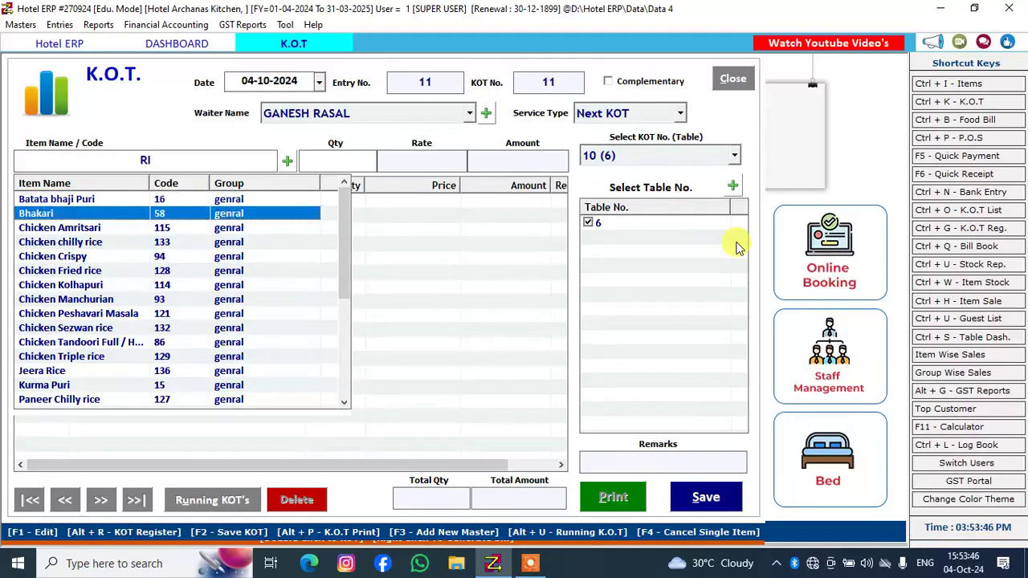
key("Down")
key("Down")
key("Down")
key("Down")
key("Down")
key("Down")
key("Down")
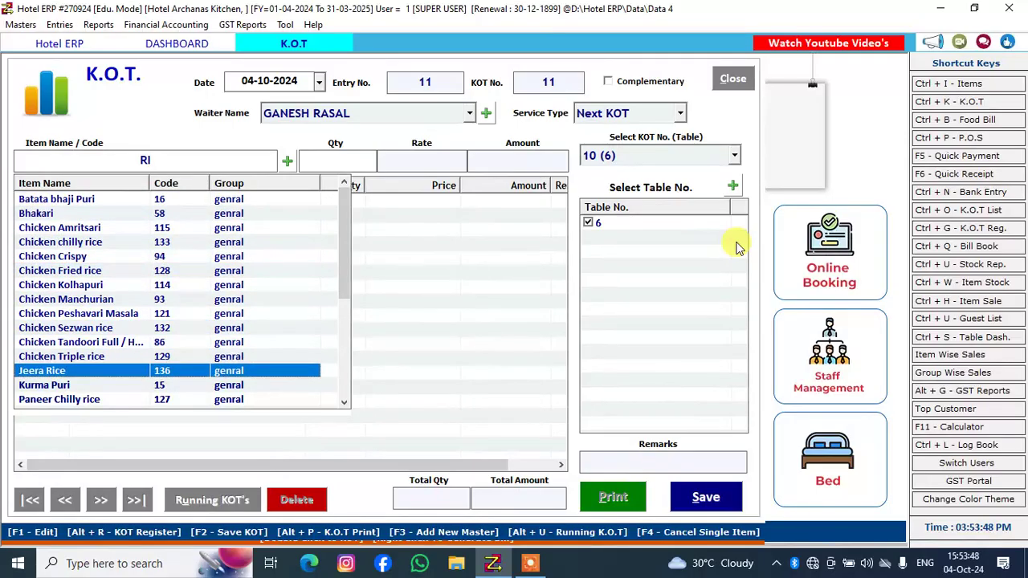
key("Return")
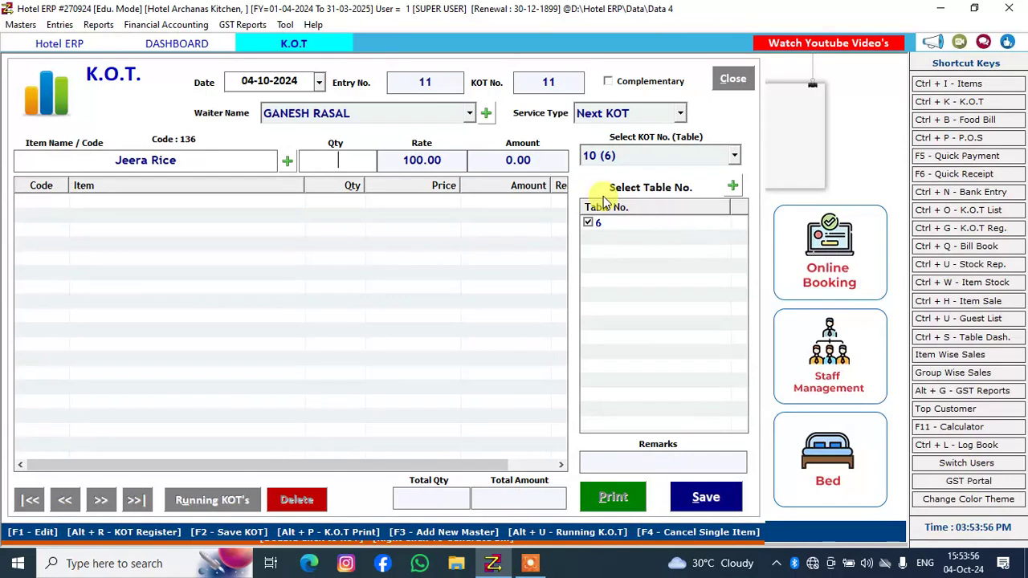
type("1")
key("Return")
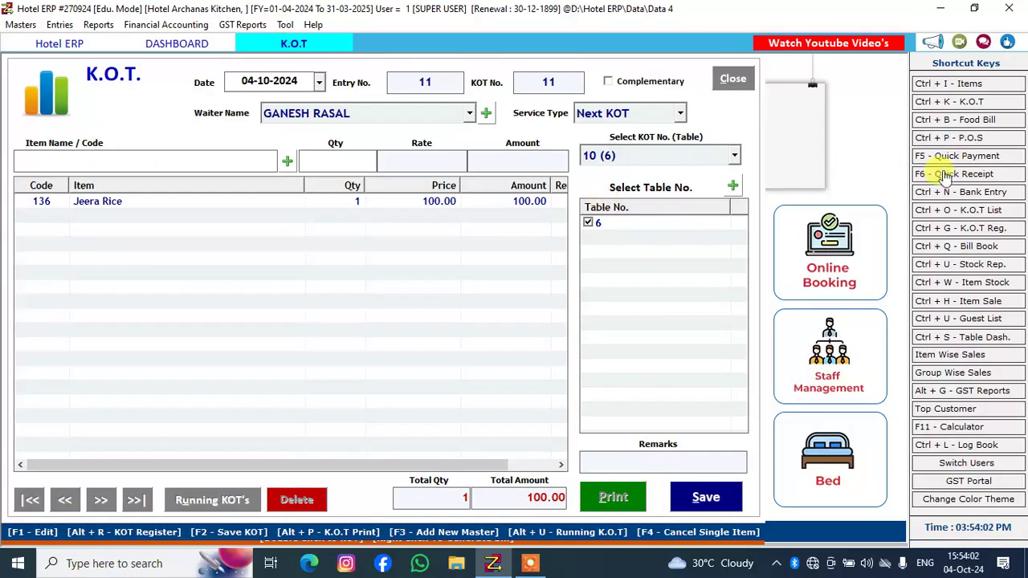
Save the follow-up KOT for table 6 and close its print preview without printing
left_click(724, 496)
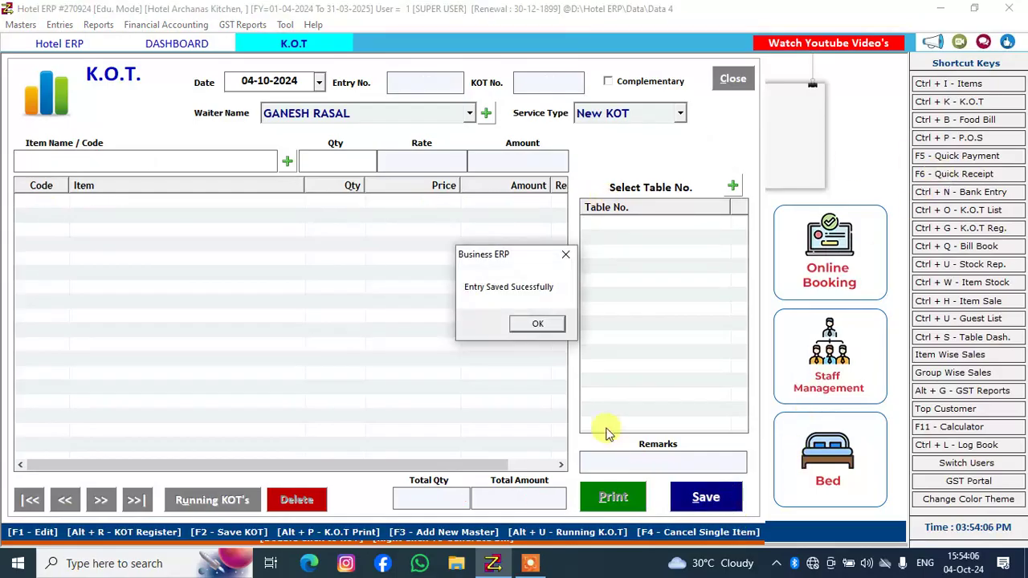
left_click(526, 322)
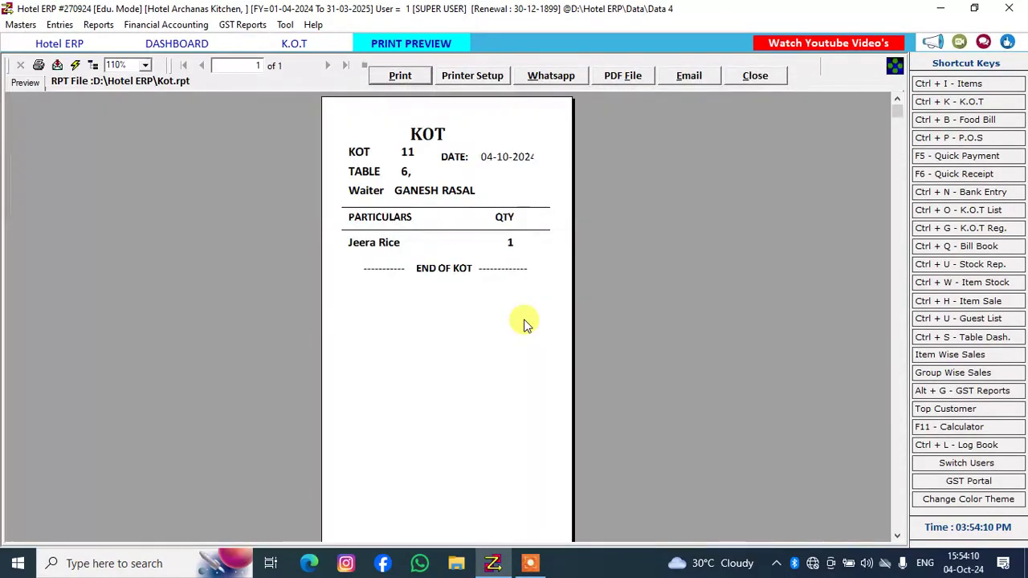
left_click(730, 75)
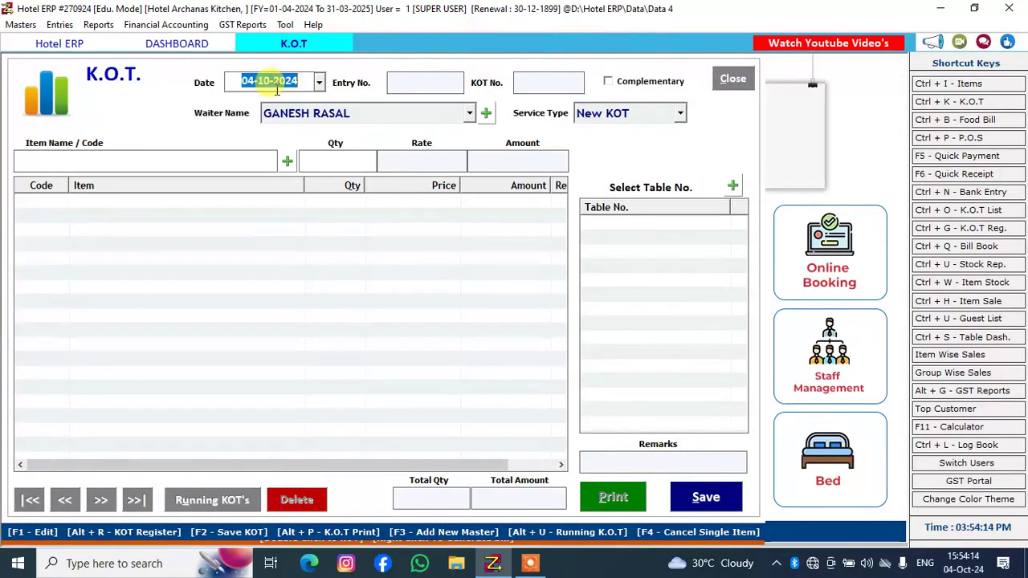
Start a follow-up KOT for occupied table 3 from the table dashboard and choose Prawns Fry among the items matching PR
left_click(201, 45)
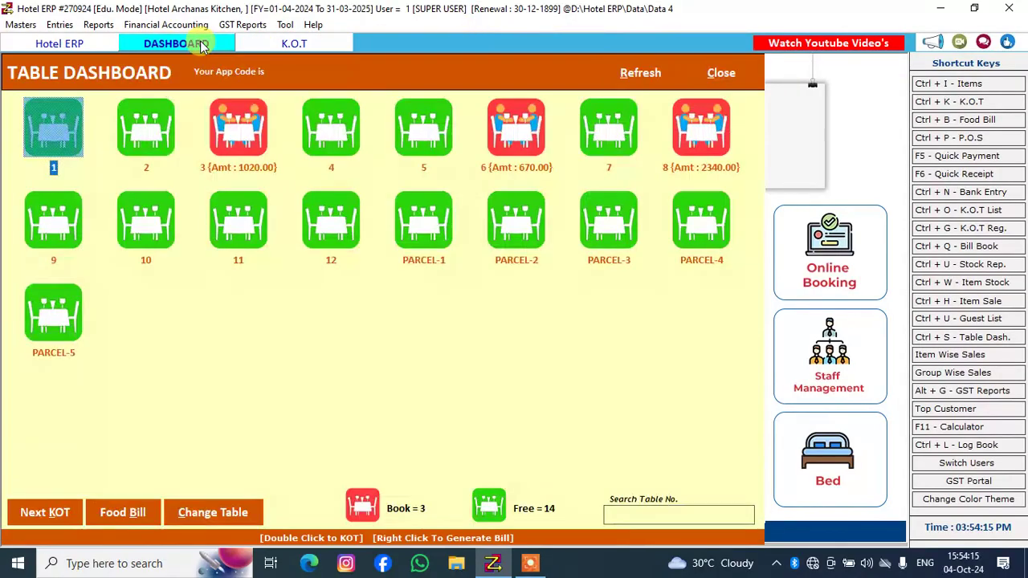
left_click(235, 122)
double_click(235, 122)
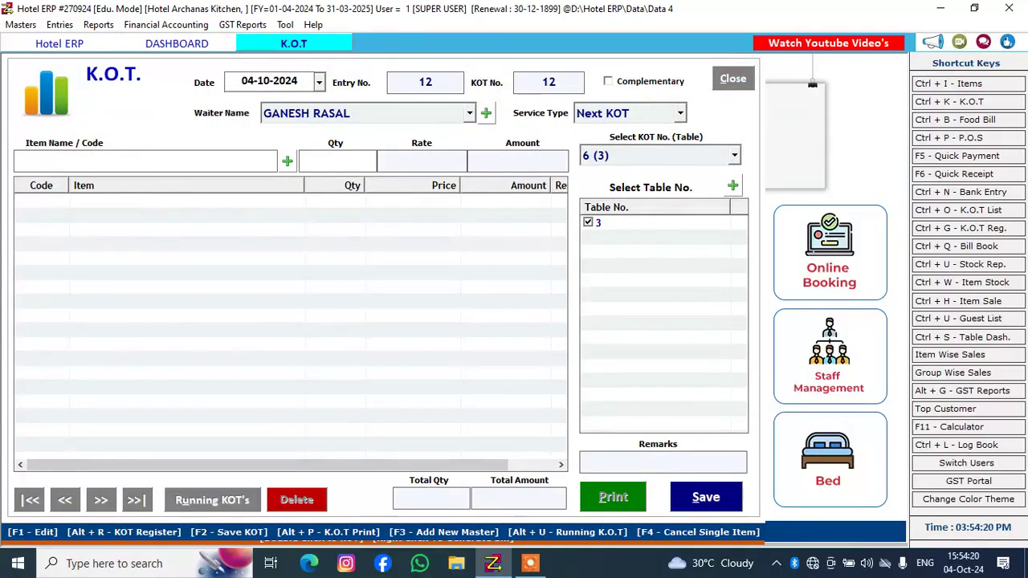
type("PRW")
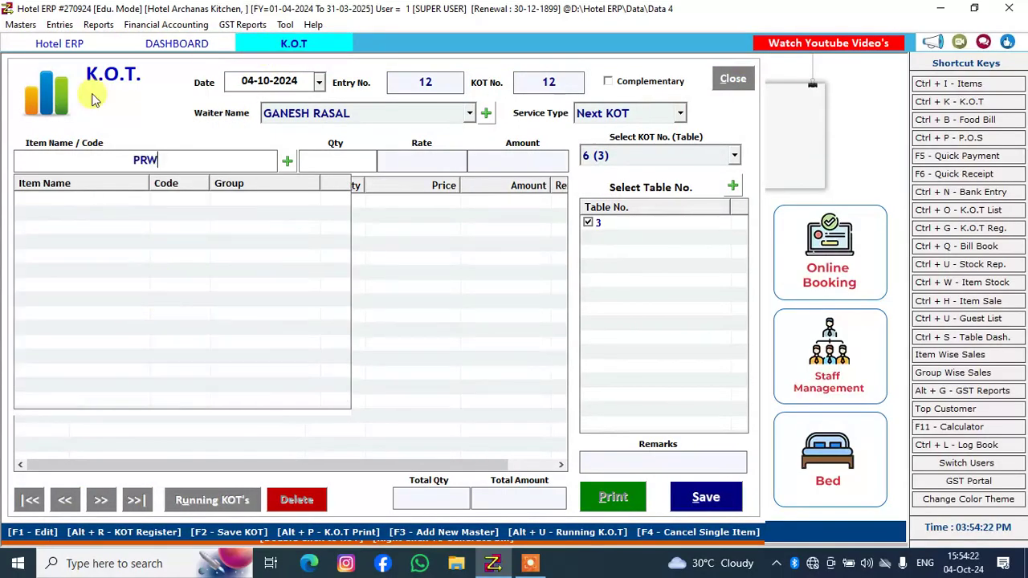
type("A")
key("BackSpace")
key("BackSpace")
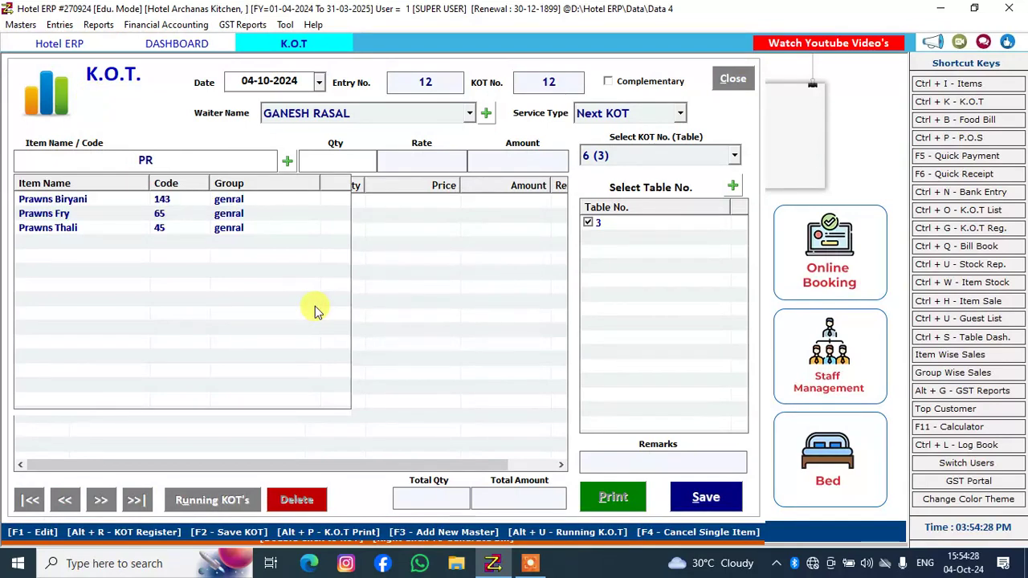
key("Down")
key("Down")
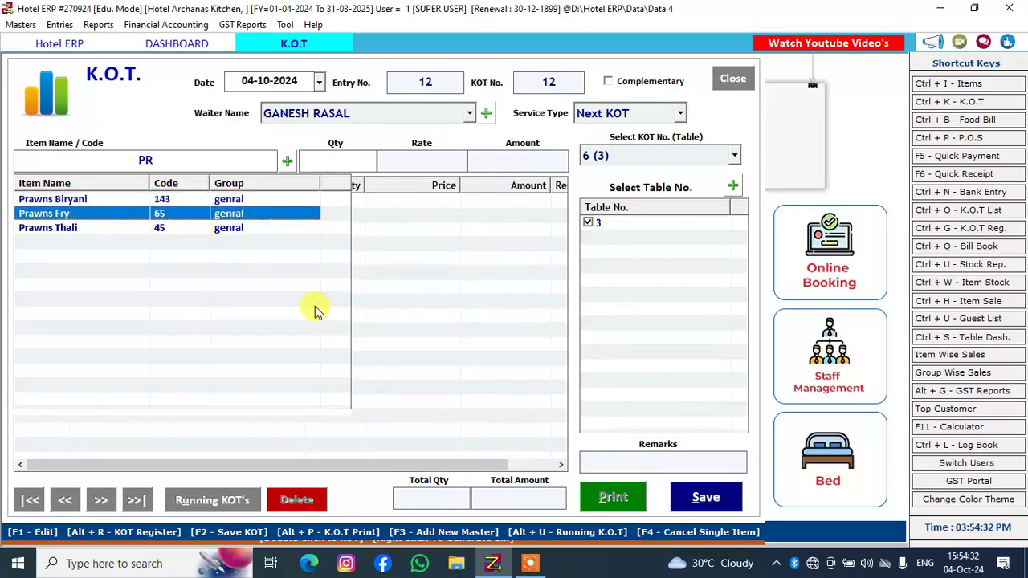
key("Return")
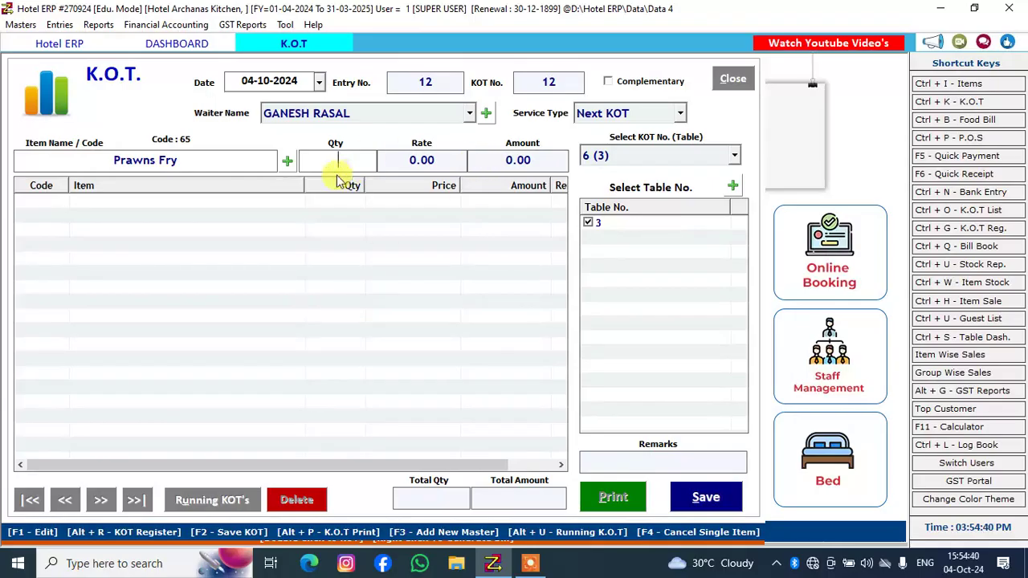
Edit the Prawns Fry item's master record to a Table Service rate of 250, save the update and close the item form
left_click(187, 158)
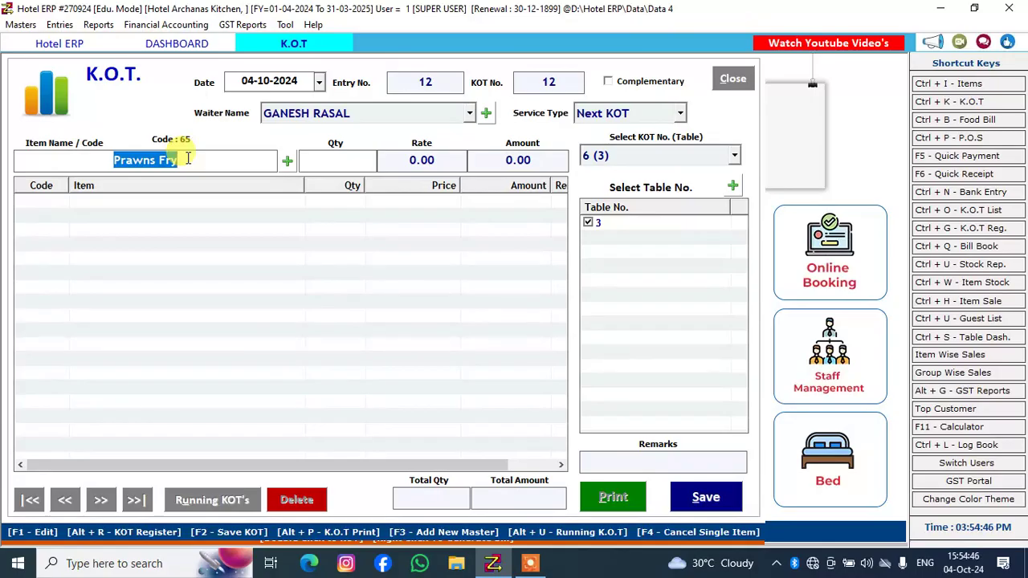
key("F1")
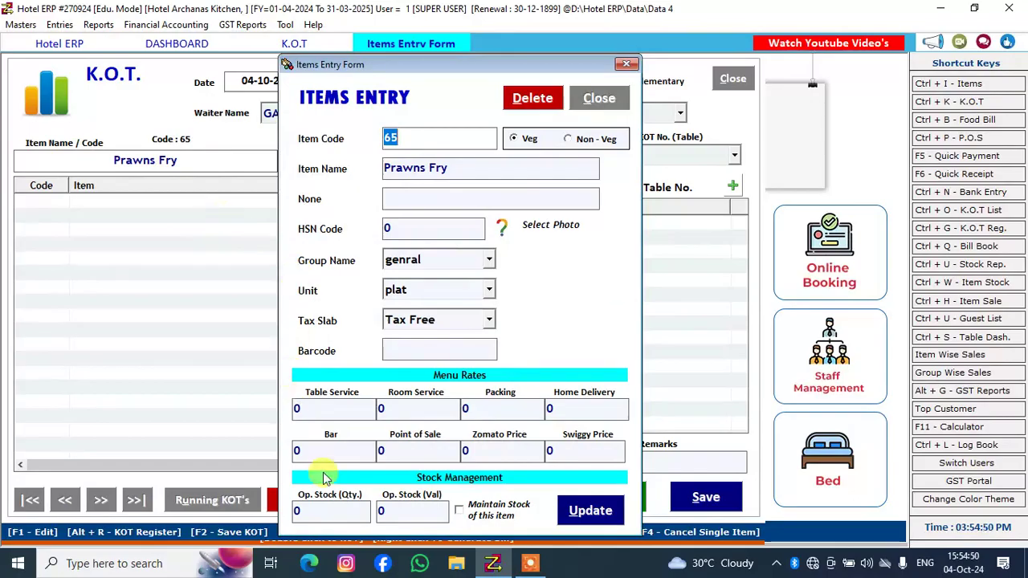
left_click(327, 413)
double_click(328, 414)
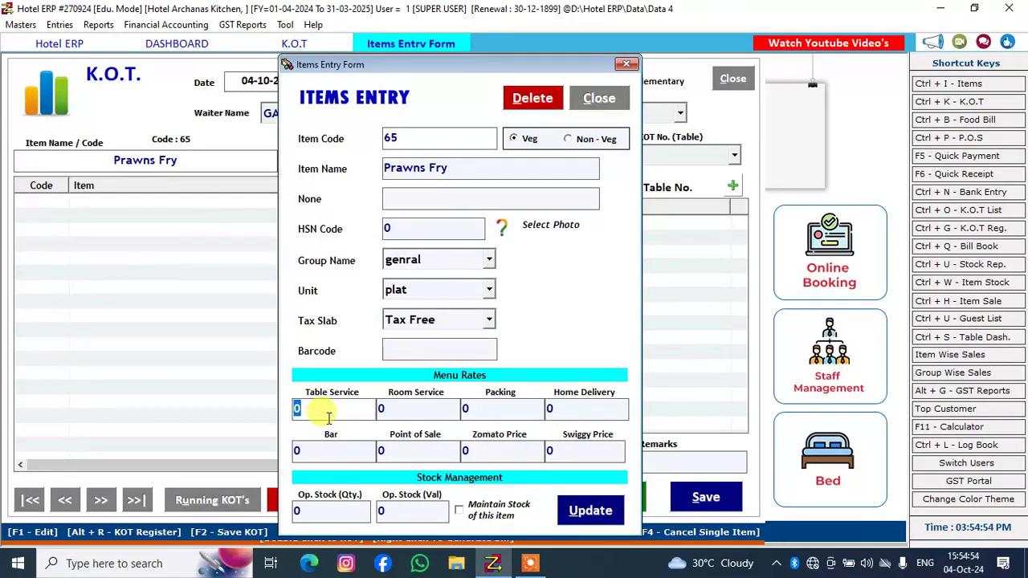
type("250")
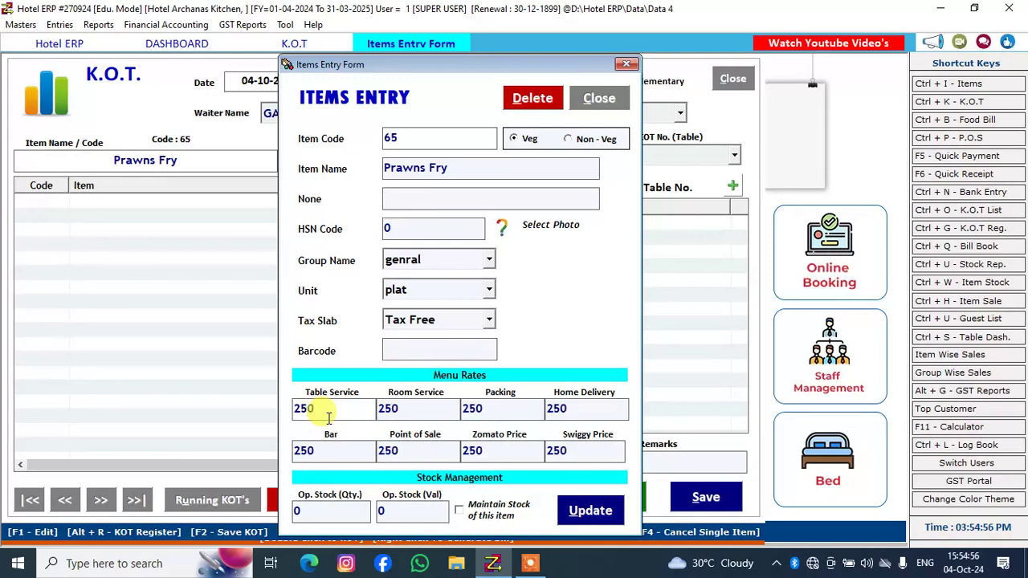
left_click(572, 514)
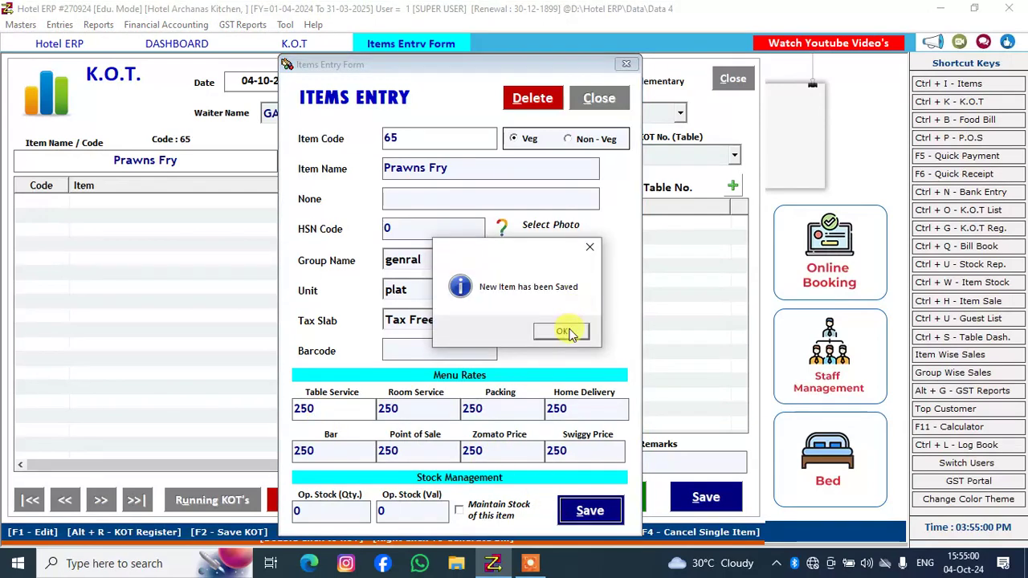
left_click(569, 331)
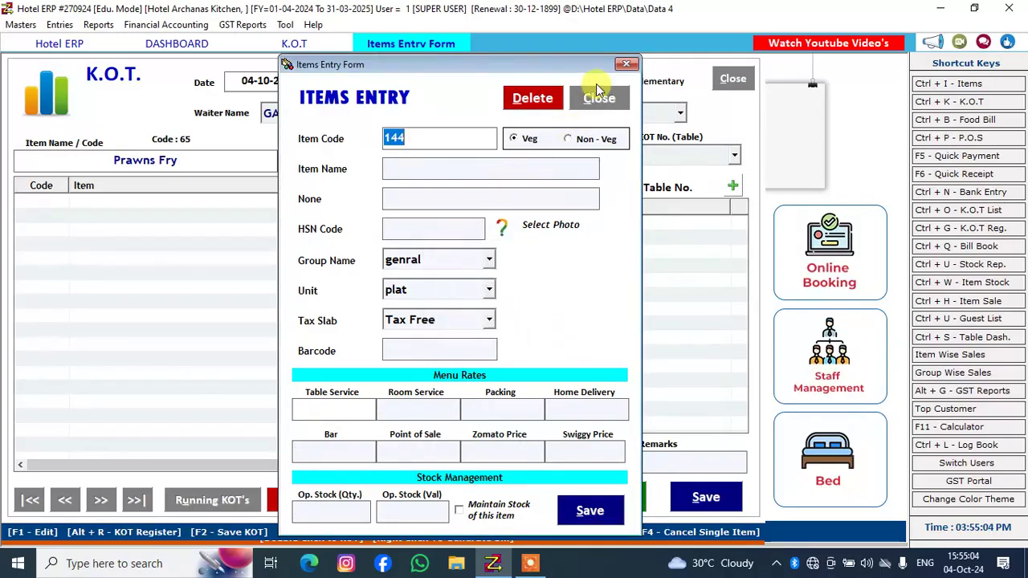
left_click(625, 65)
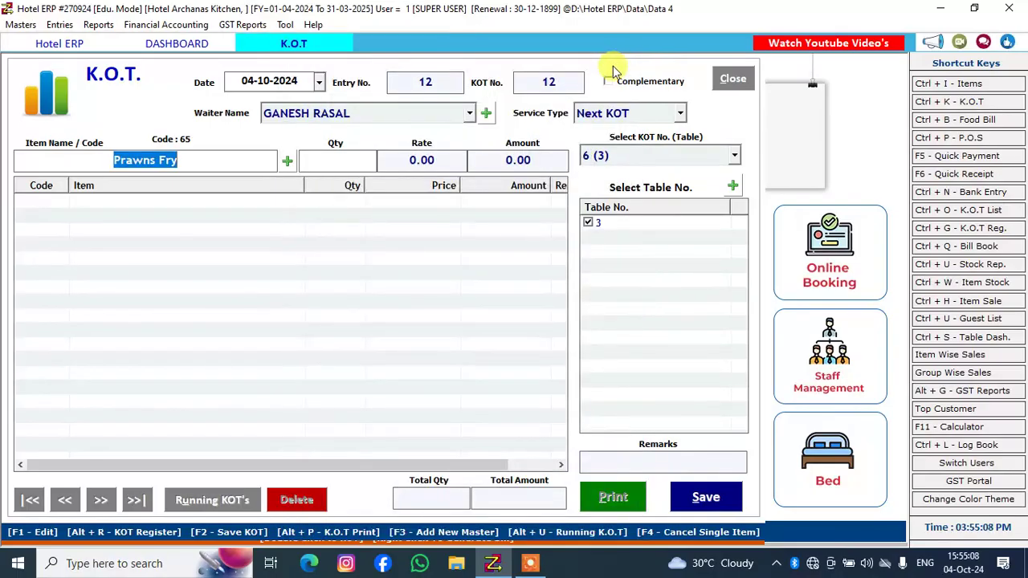
Select Prawns Fry again to load its updated rate and add it to table 3's KOT with a quantity of 1
type("PR")
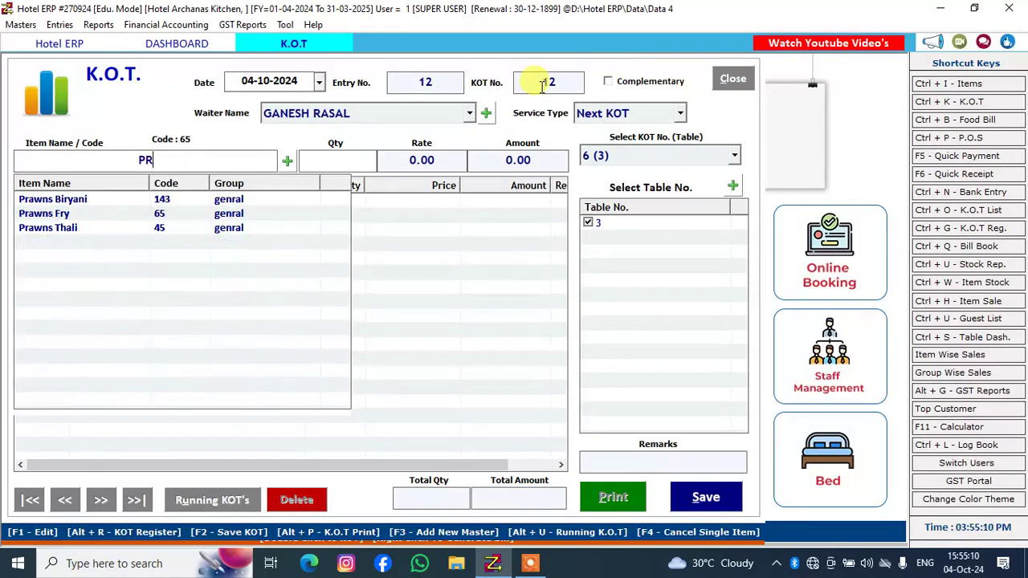
key("Down")
key("Down")
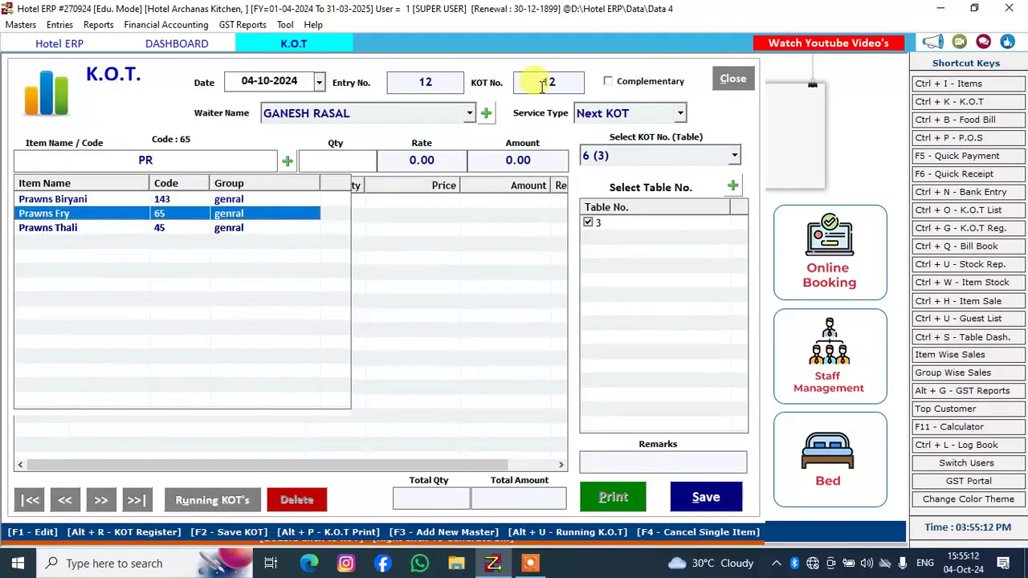
key("Return")
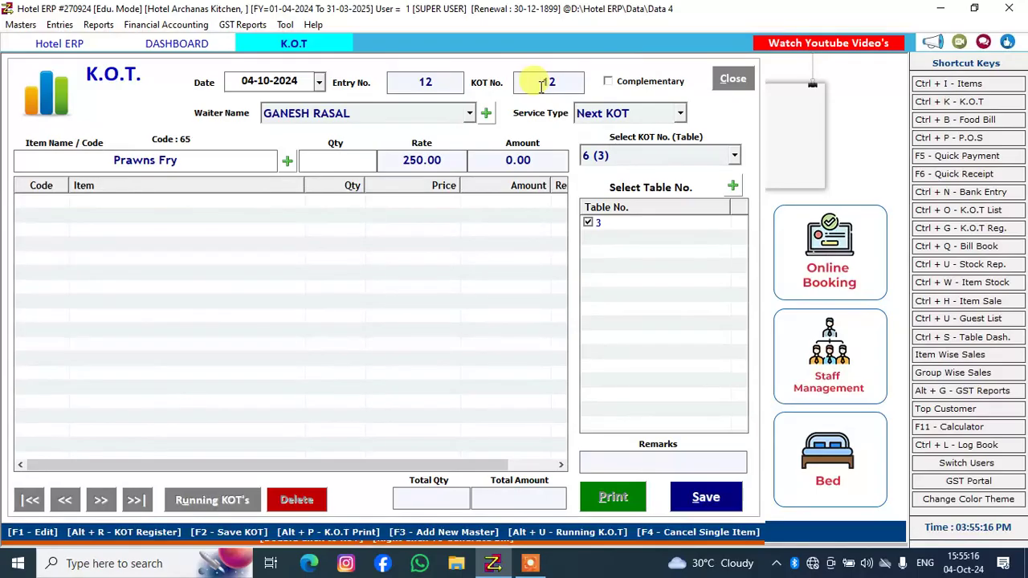
type("1")
key("Return")
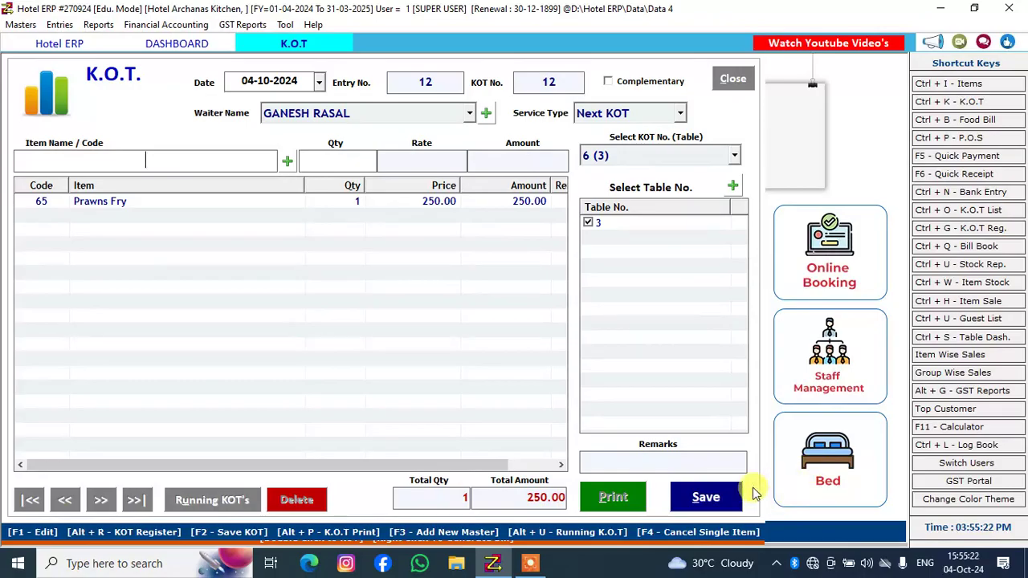
Save the follow-up KOT for table 3 and close its print preview without printing
left_click(717, 501)
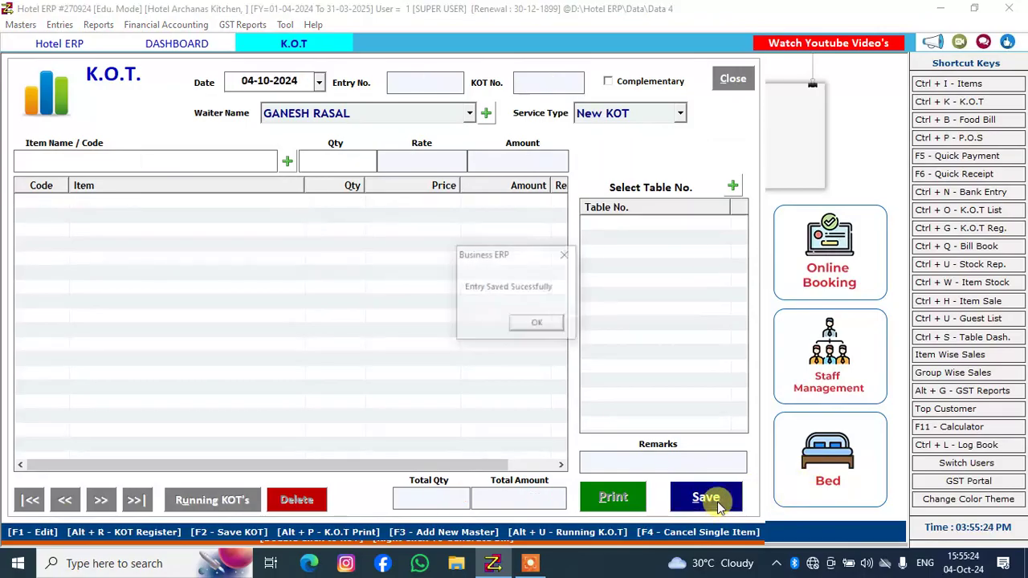
left_click(538, 324)
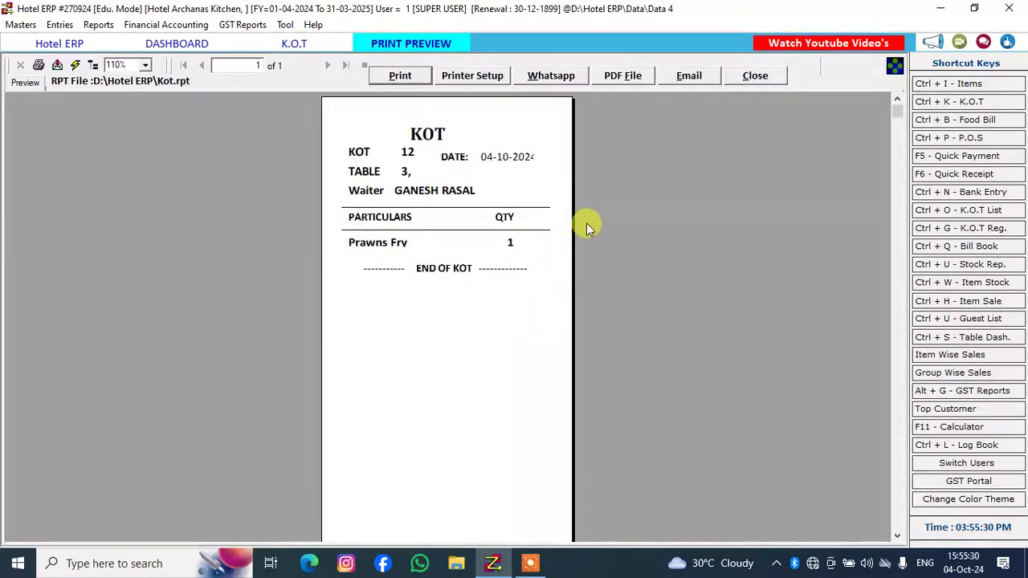
left_click(754, 77)
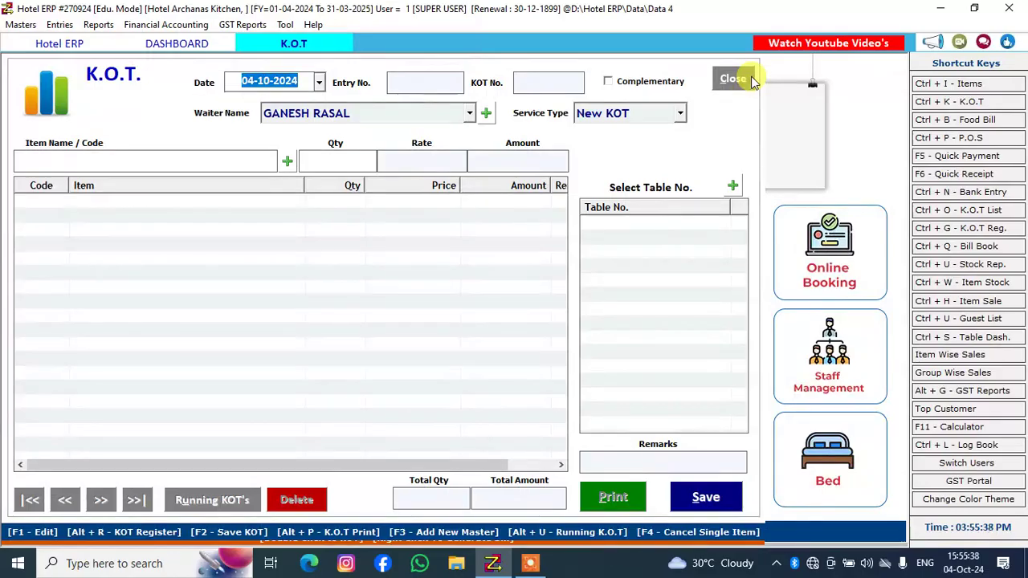
Return to the table dashboard and generate the bill for occupied table 6
left_click(202, 43)
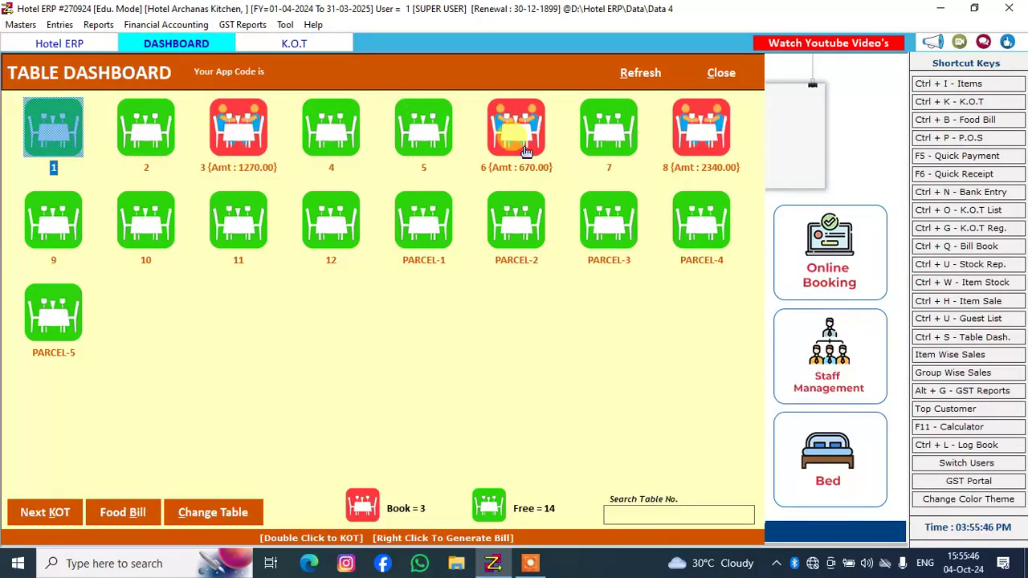
left_click(516, 125)
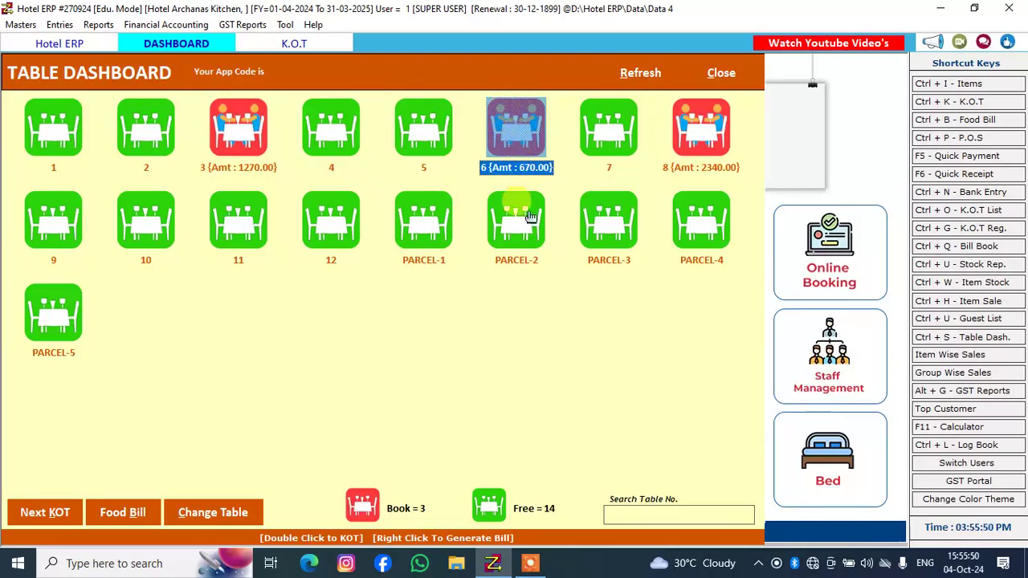
left_click(514, 262)
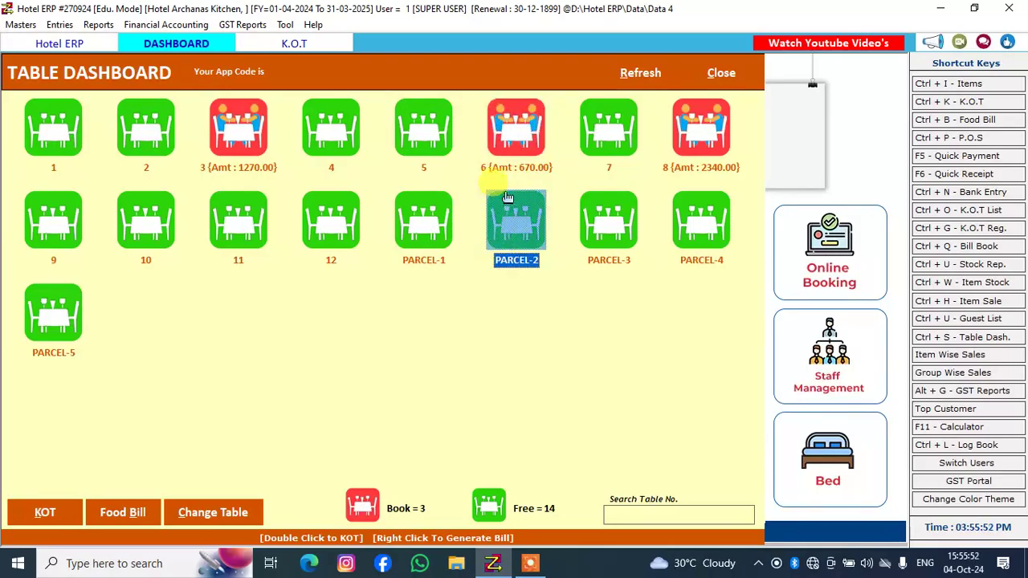
left_click(496, 146)
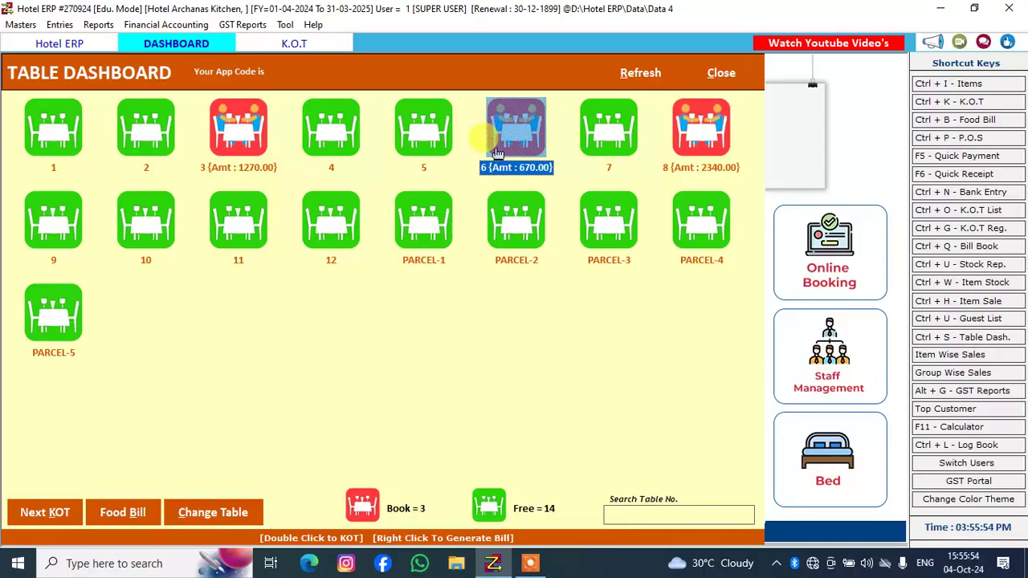
right_click(498, 149)
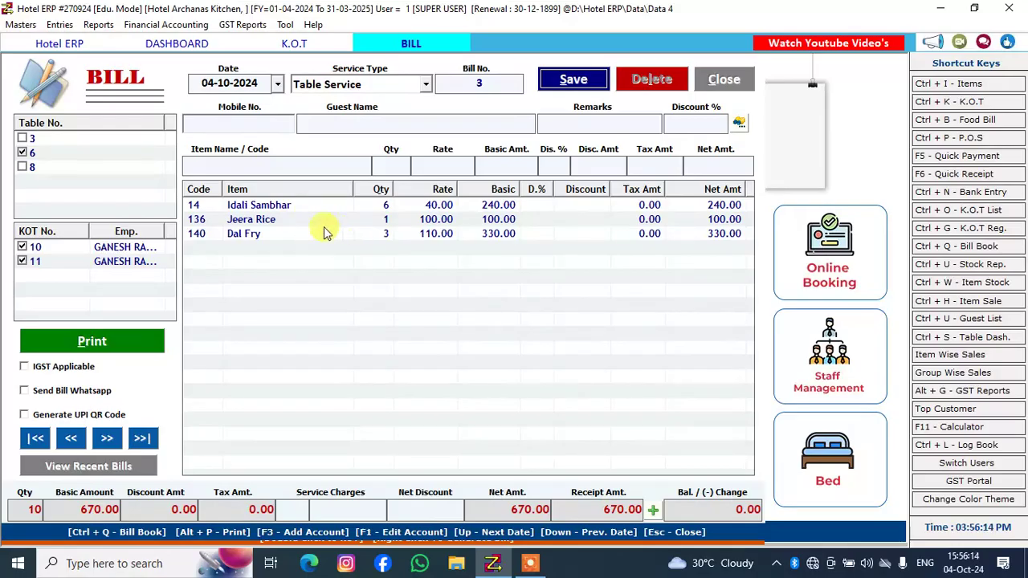
Open the printable invoice for table 6's bill in print preview and close the preview
left_click(119, 342)
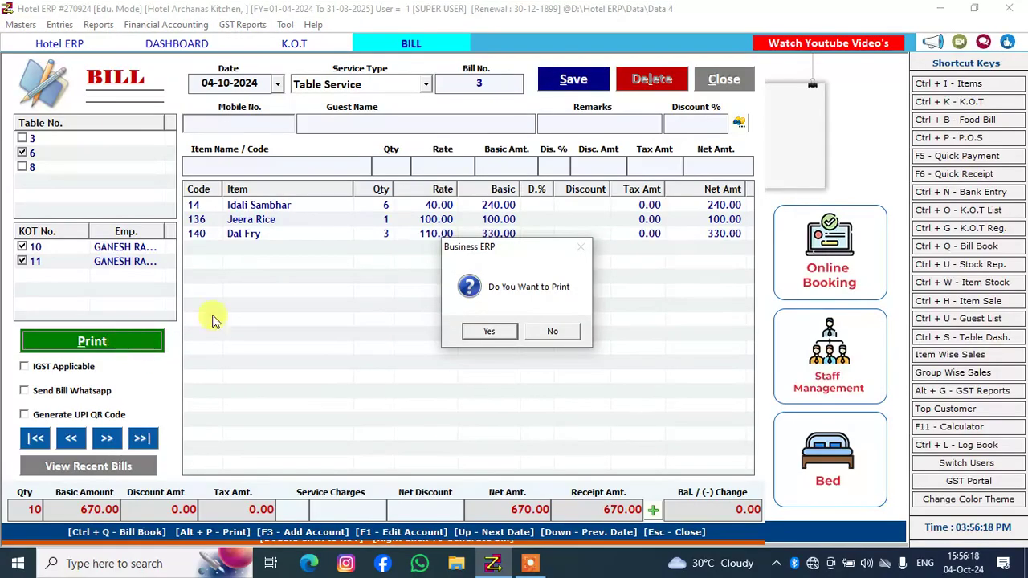
left_click(477, 329)
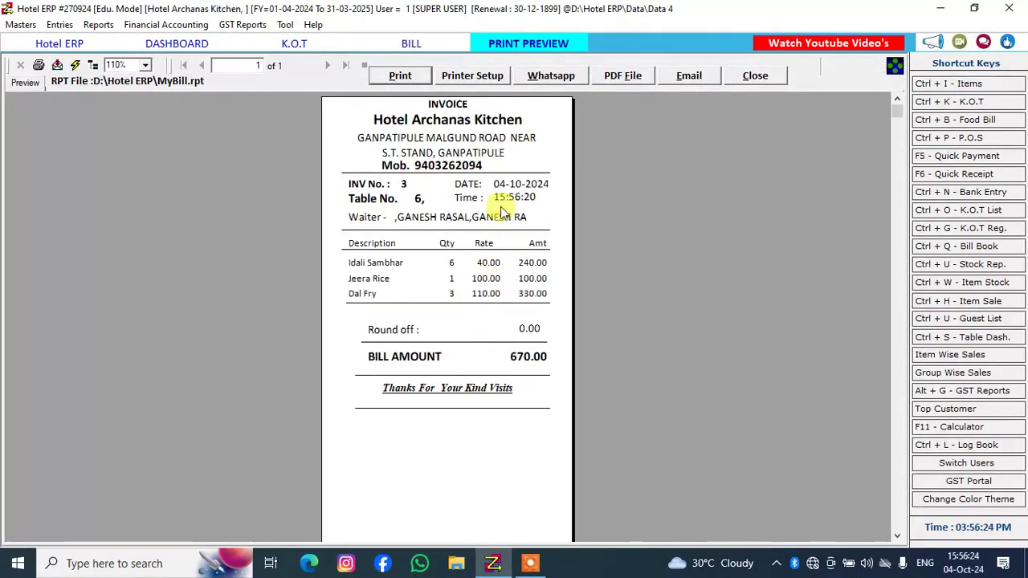
left_click(421, 80)
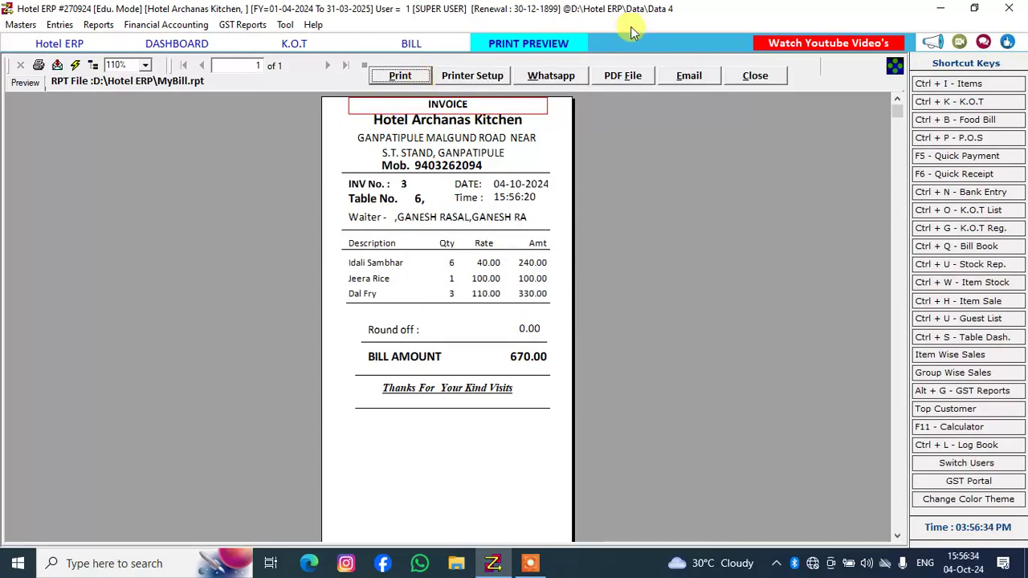
left_click(747, 75)
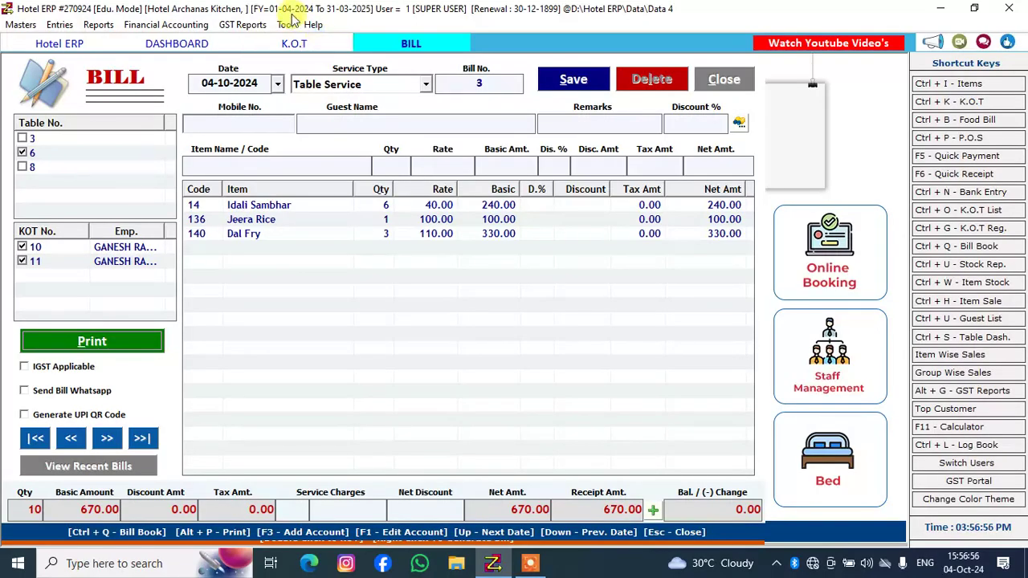
Check the K.O.T. form and the table dashboard, and return to table 6's open bill
left_click(306, 47)
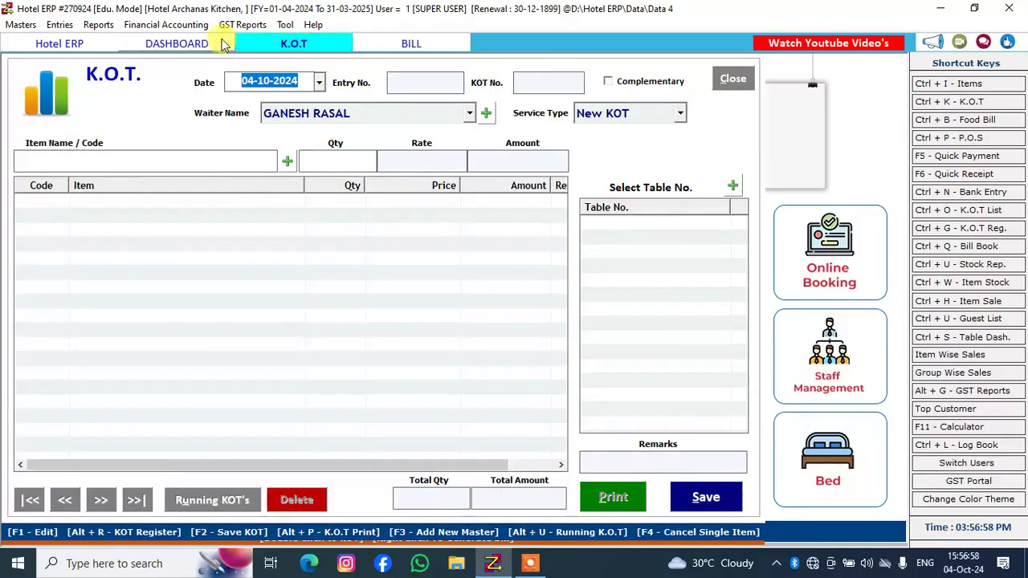
left_click(196, 41)
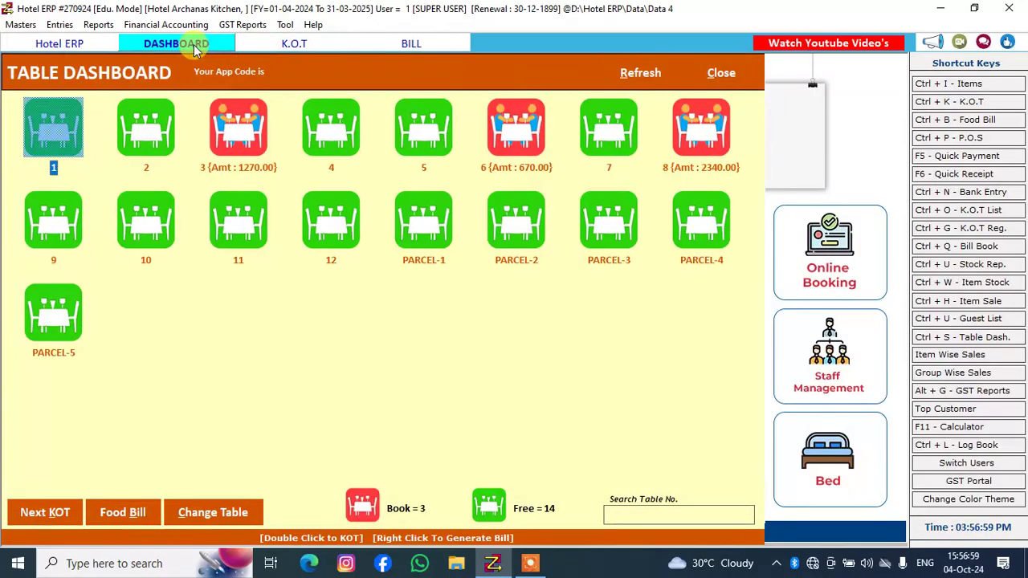
left_click(421, 44)
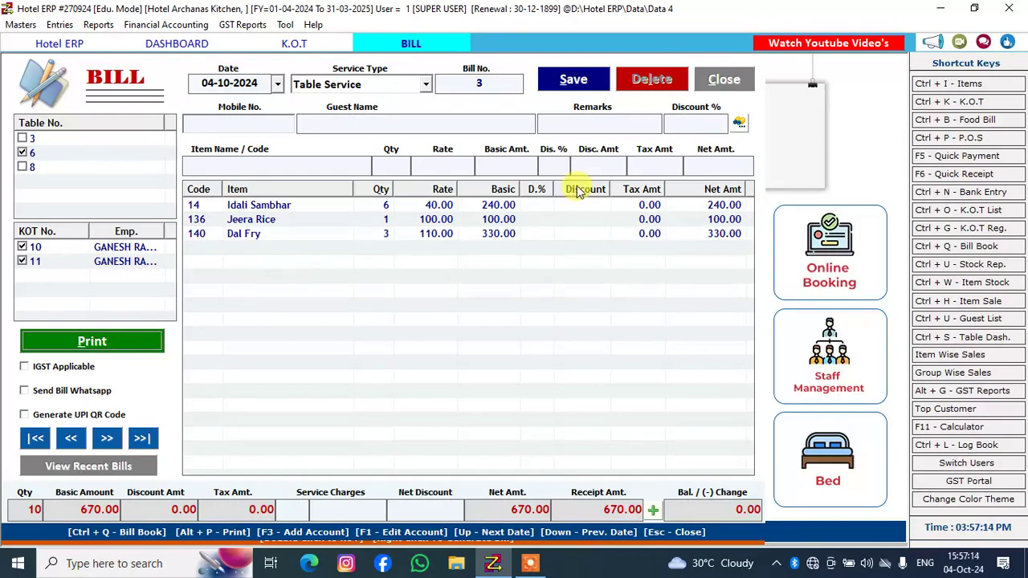
Split table 6's bill payment into a Cash Amt. of 500 and an eWallet Amt of 170 under UPI PAYMENT, and confirm it
left_click(655, 512)
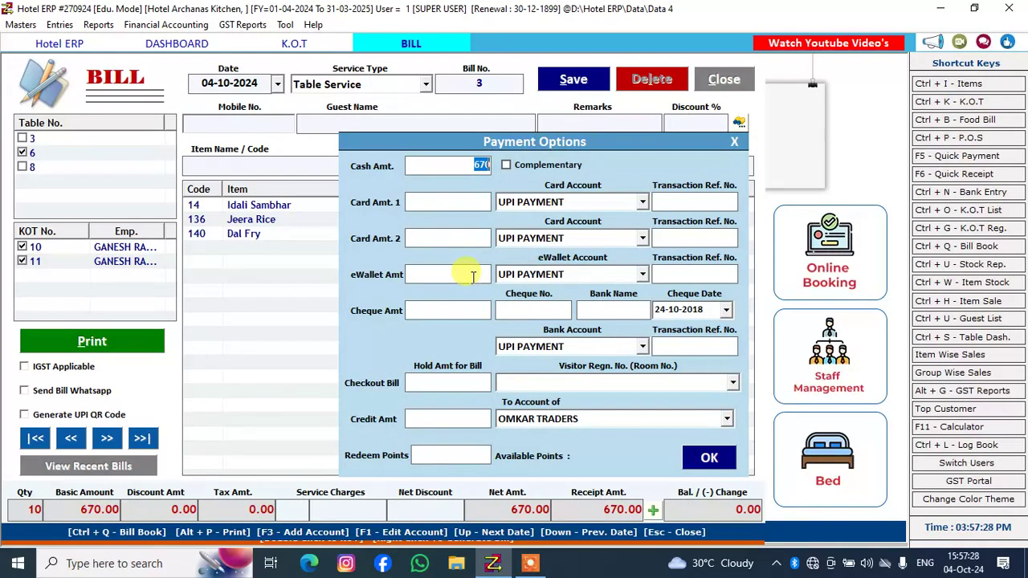
left_click(447, 165)
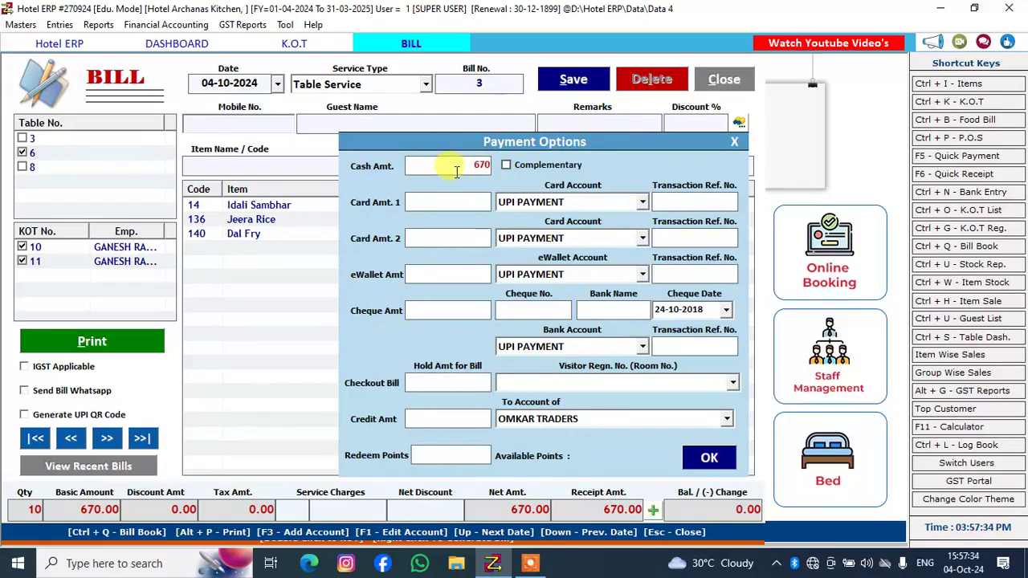
key("Delete")
key("Delete")
key("Delete")
type("500")
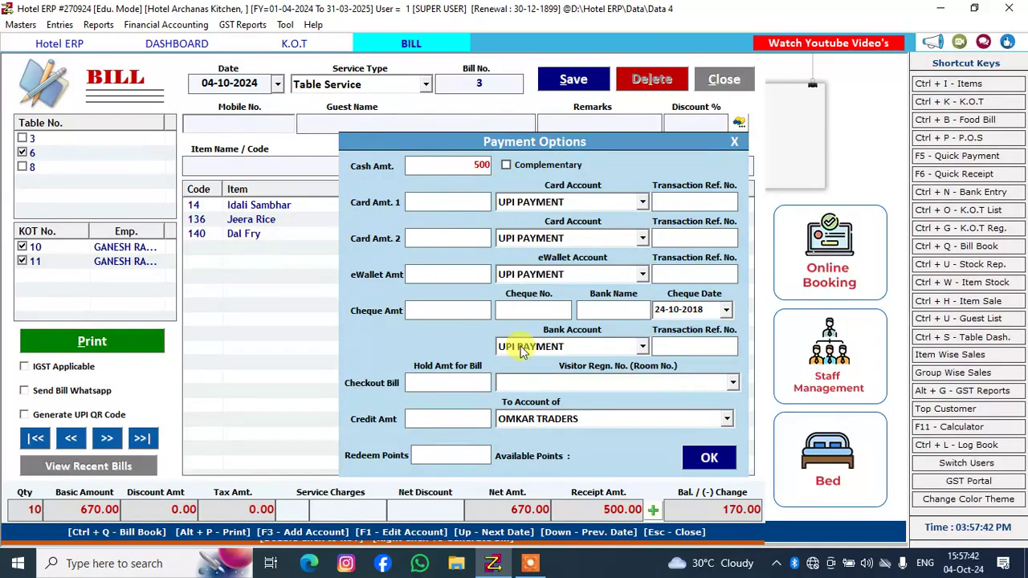
left_click(440, 275)
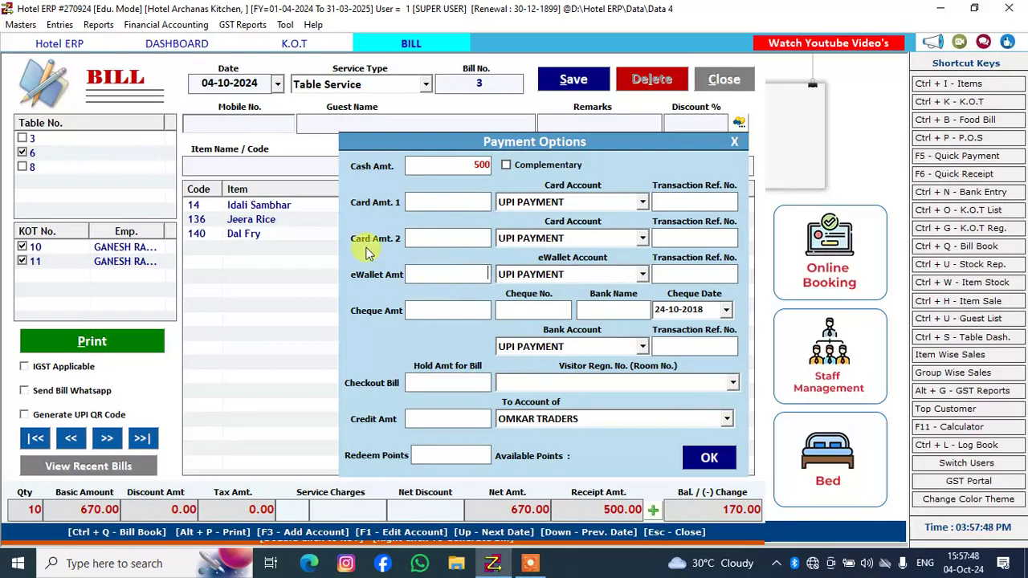
type("170")
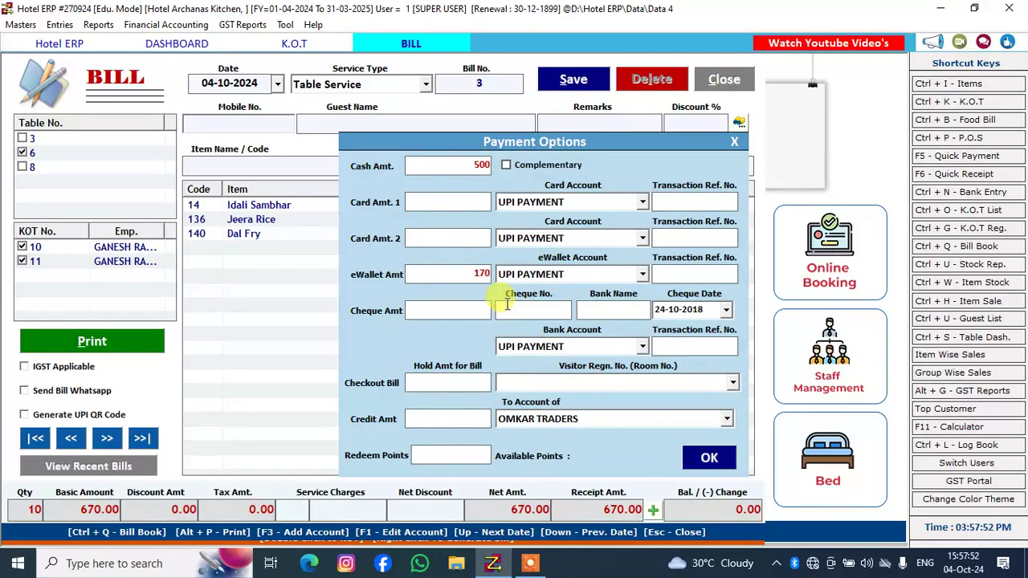
left_click(704, 454)
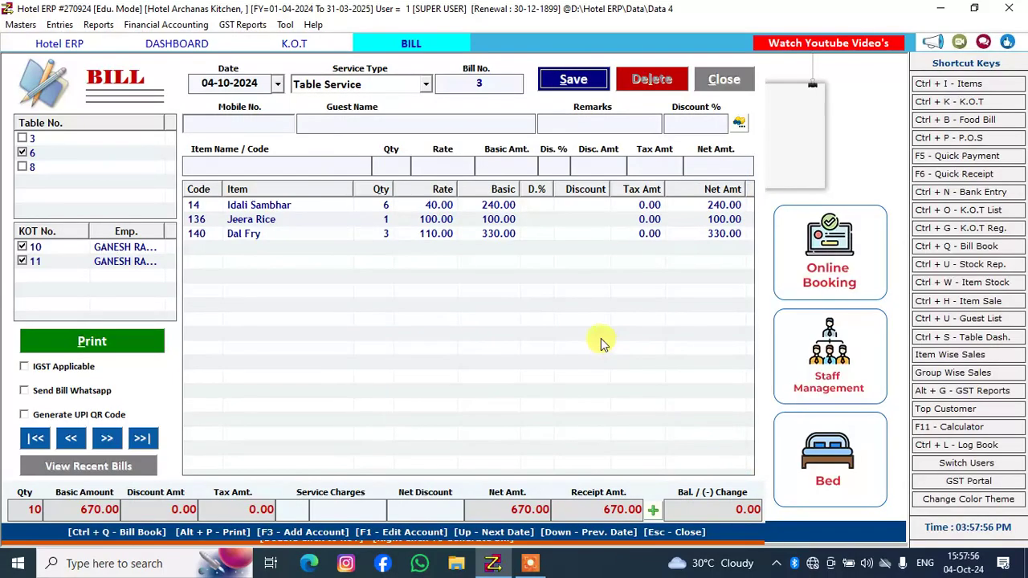
Save table 6's bill, decline printing it and close the bill form
left_click(567, 78)
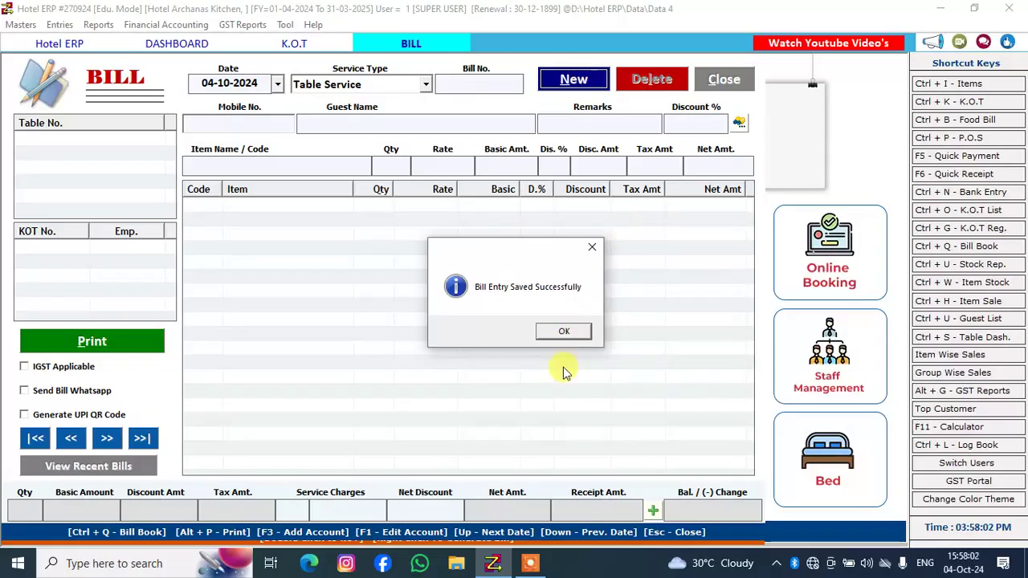
left_click(566, 331)
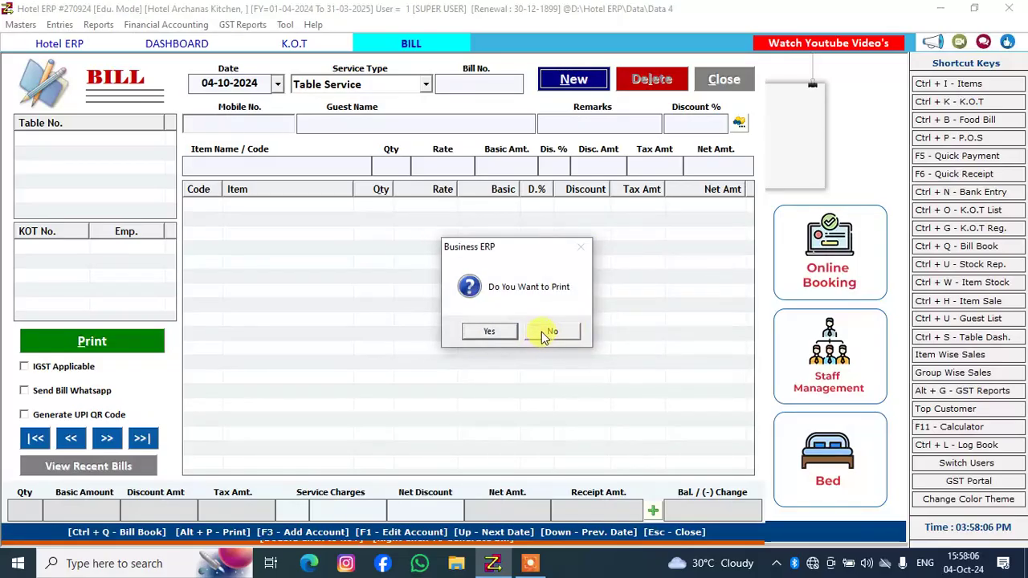
left_click(545, 333)
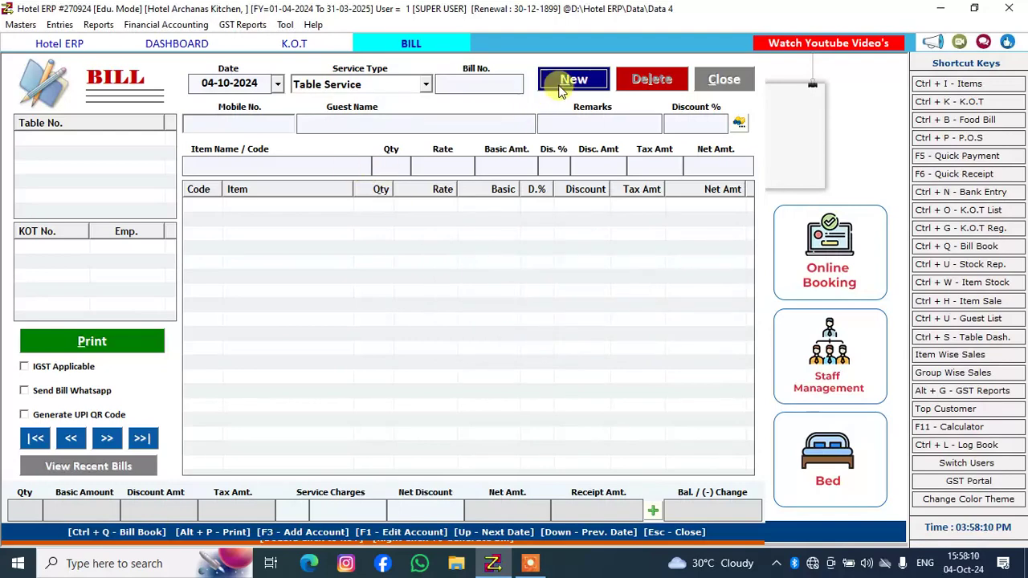
left_click(717, 84)
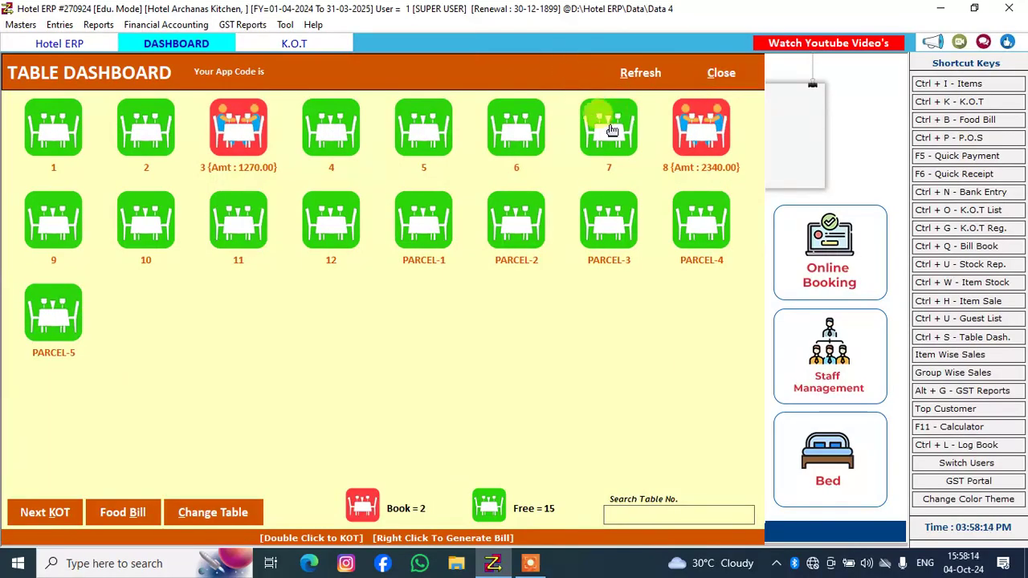
Refresh the table dashboard to check table 6's status
left_click(511, 121)
left_click(630, 75)
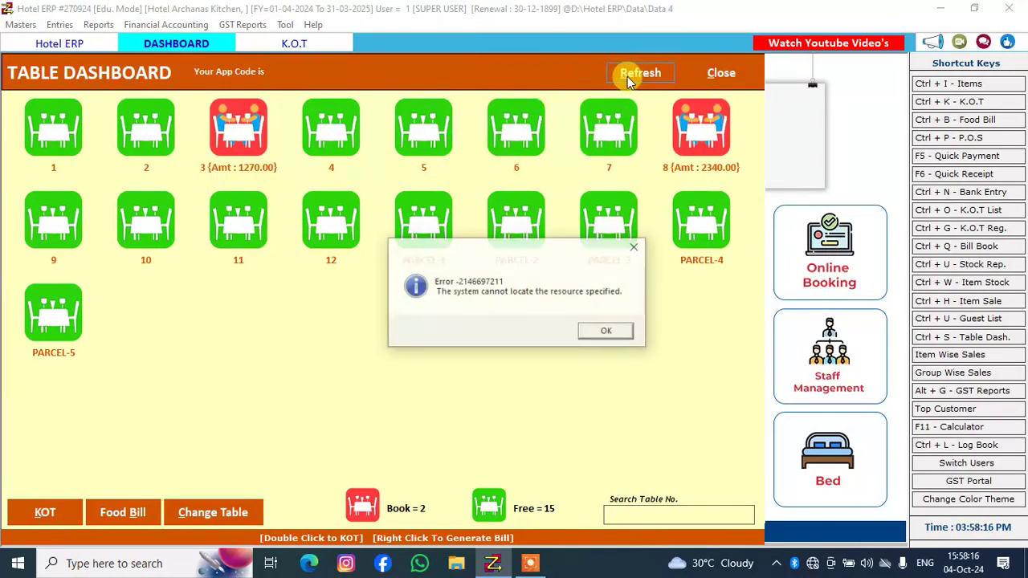
left_click(621, 334)
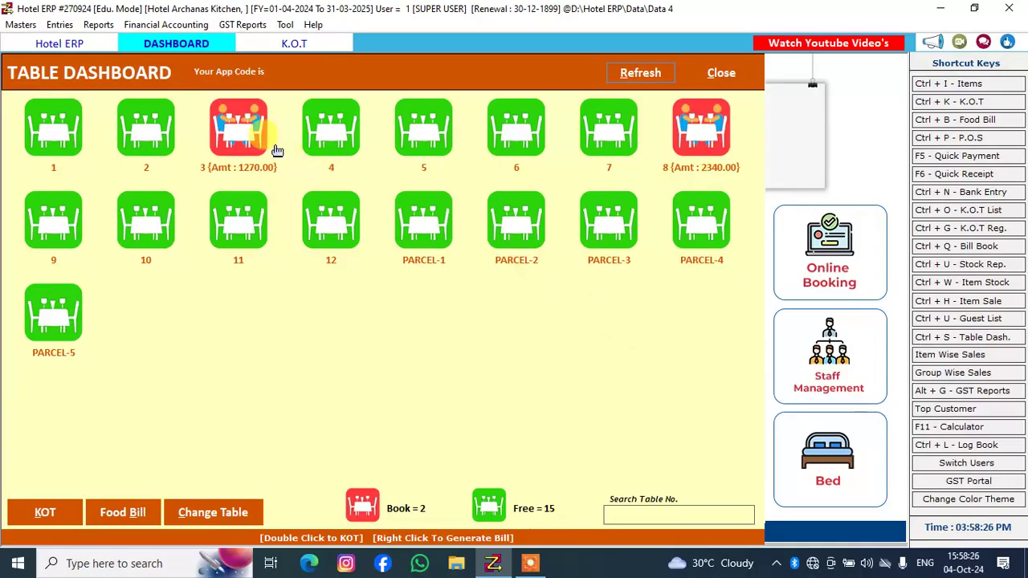
Start a follow-up KOT for occupied table 3 and add Fish Curry Vati with a quantity of 1
double_click(239, 126)
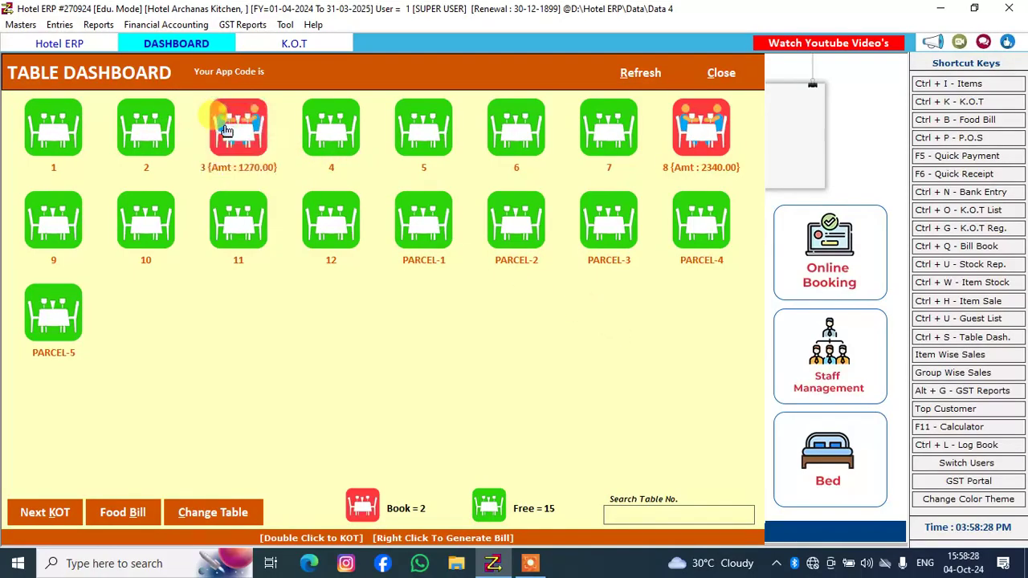
type("Fi")
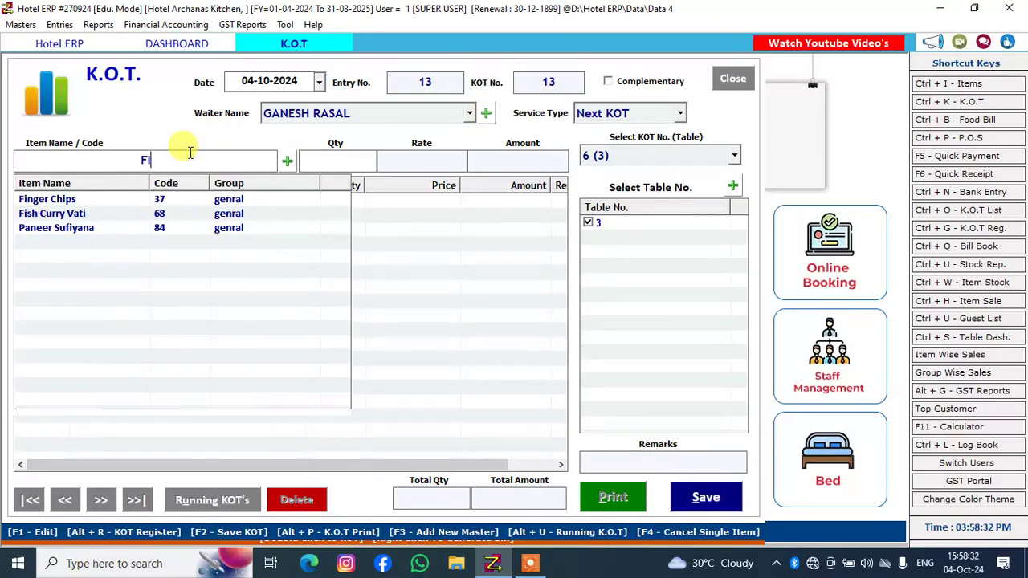
key("Down")
key("Down")
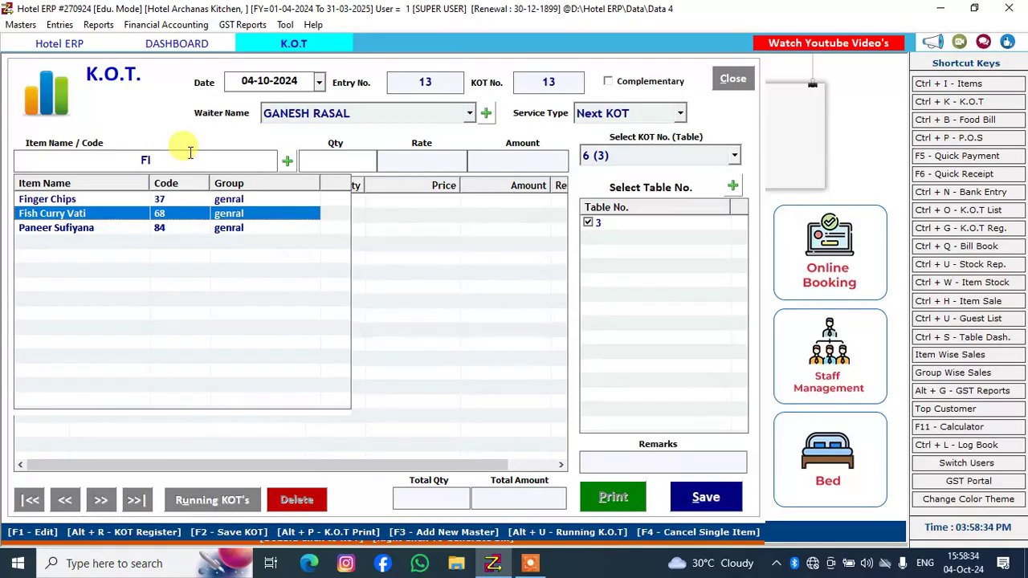
key("Return")
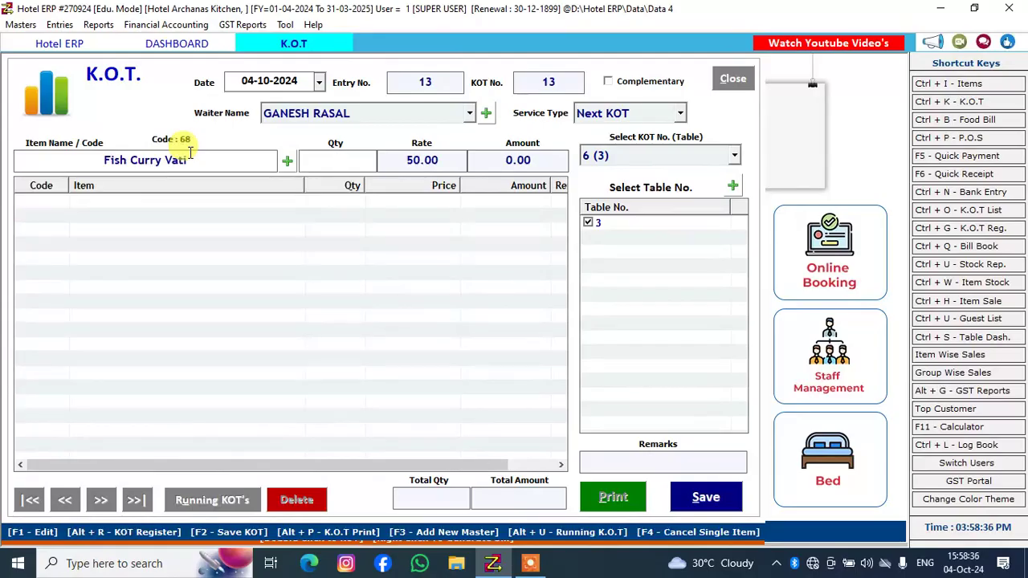
type("1")
key("Return")
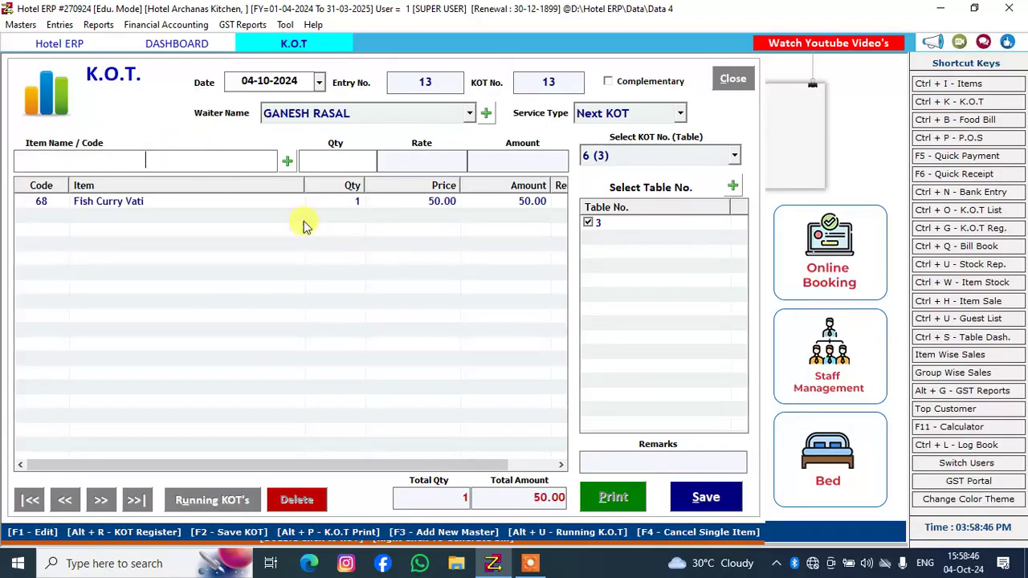
Save table 3's Fish Curry Vati KOT and close its print preview without printing
left_click(707, 497)
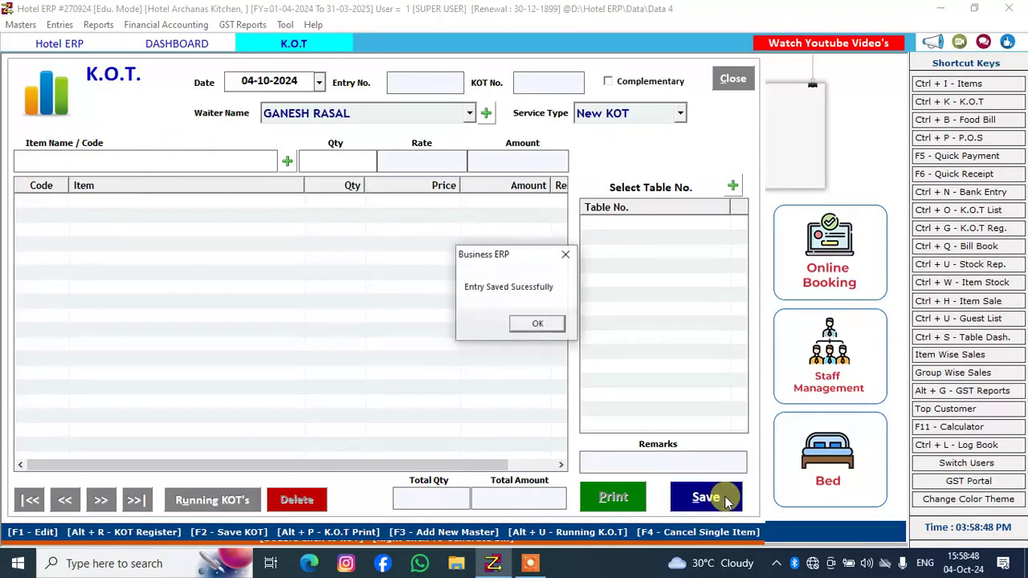
left_click(537, 323)
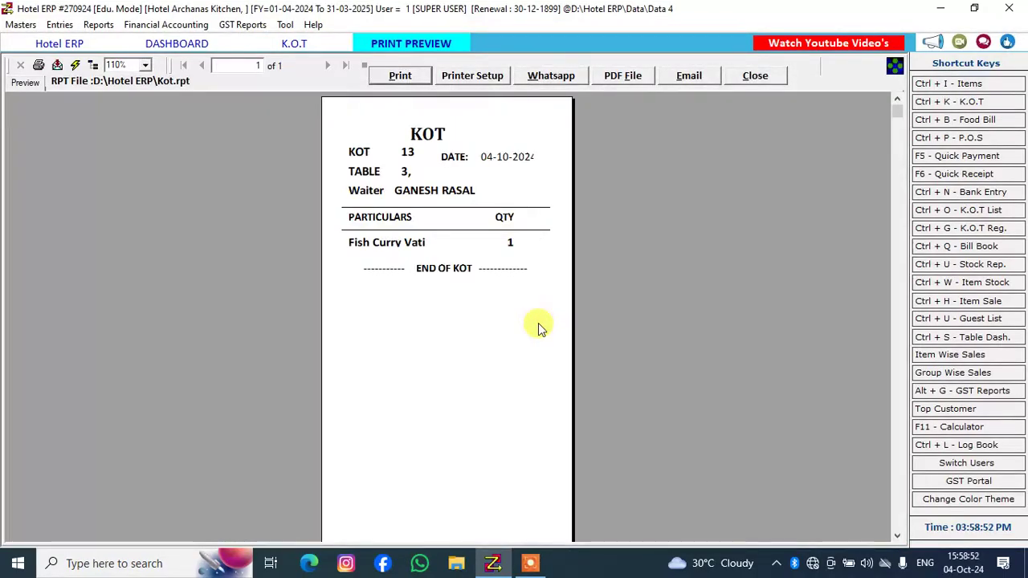
left_click(750, 76)
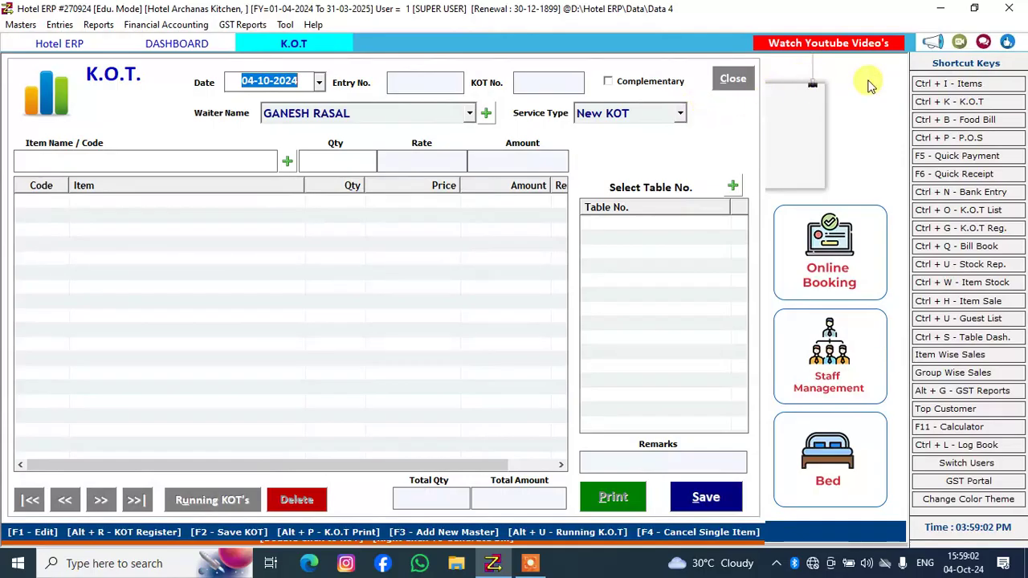
Open a blank item entry form from the items book, examine its name and Table Service rate fields, and close it without saving
left_click(970, 85)
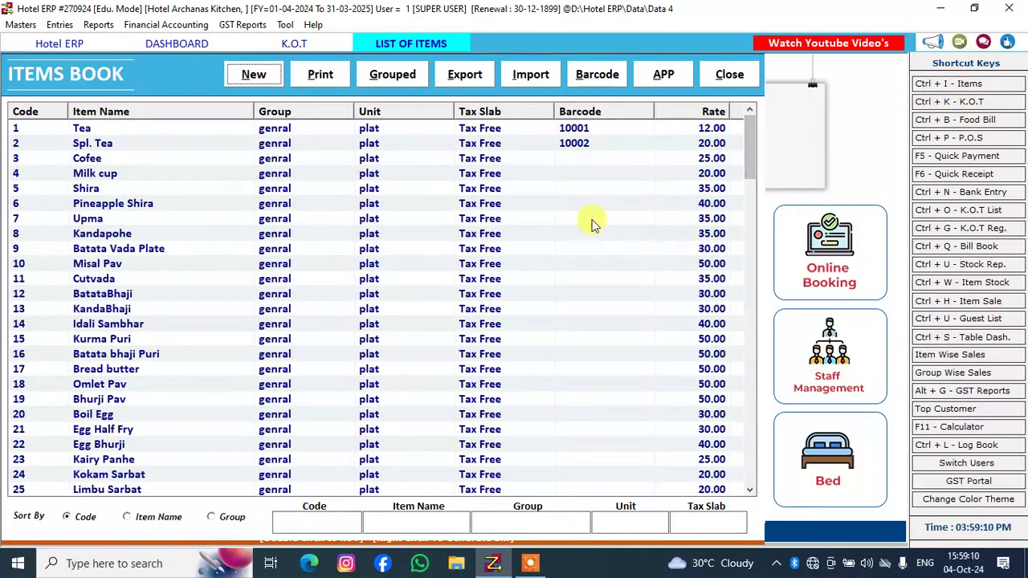
left_click(243, 75)
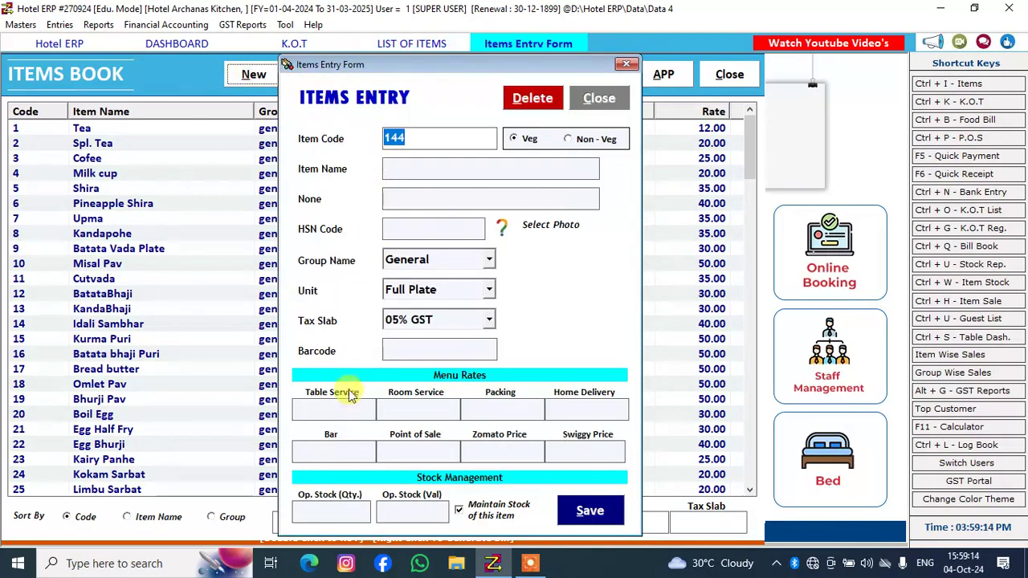
left_click(429, 170)
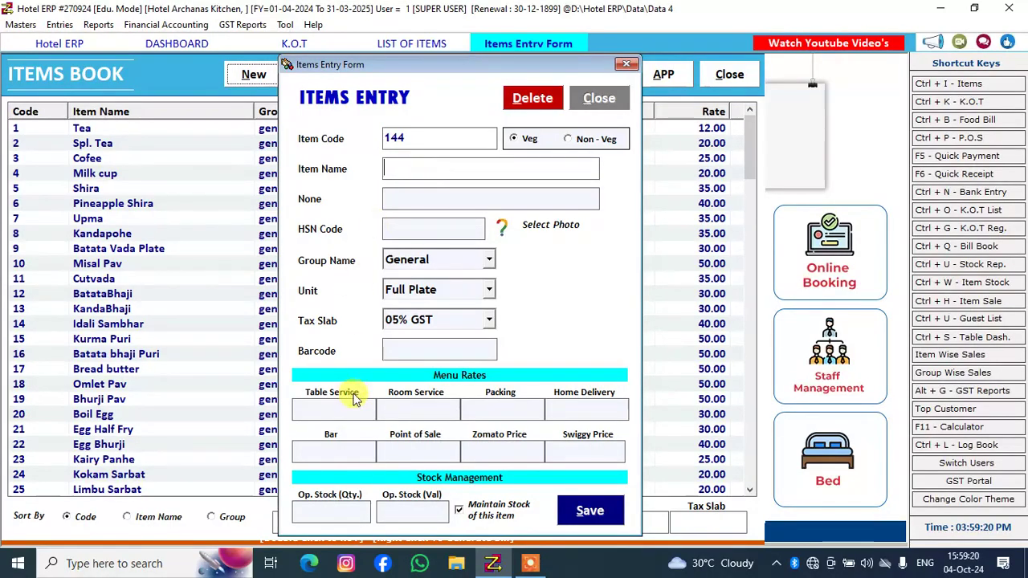
left_click(306, 411)
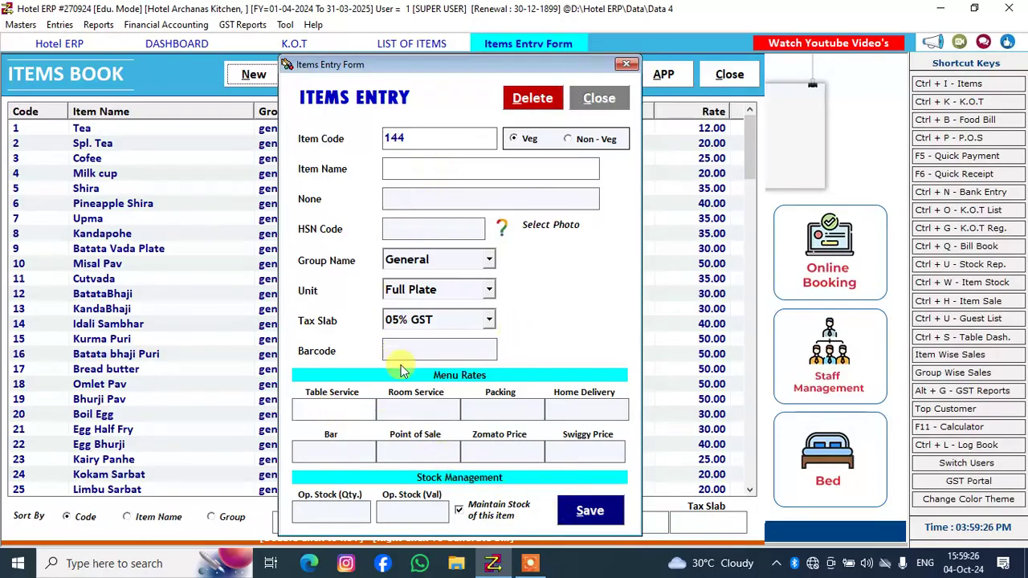
left_click(625, 66)
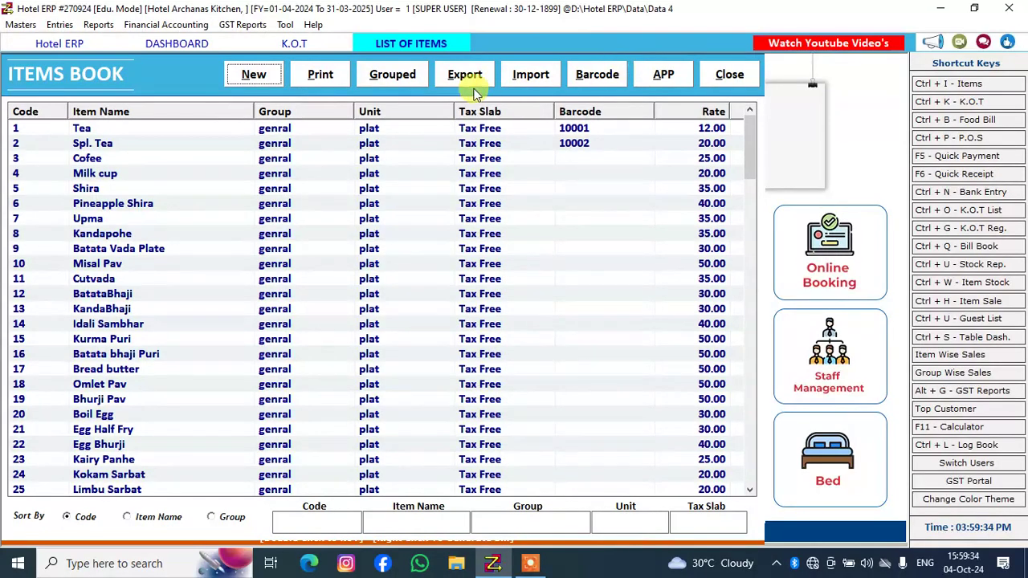
Open the Prawns Fry item record from the items book, check its Table Service rate, update the record and close the form
left_click(208, 132)
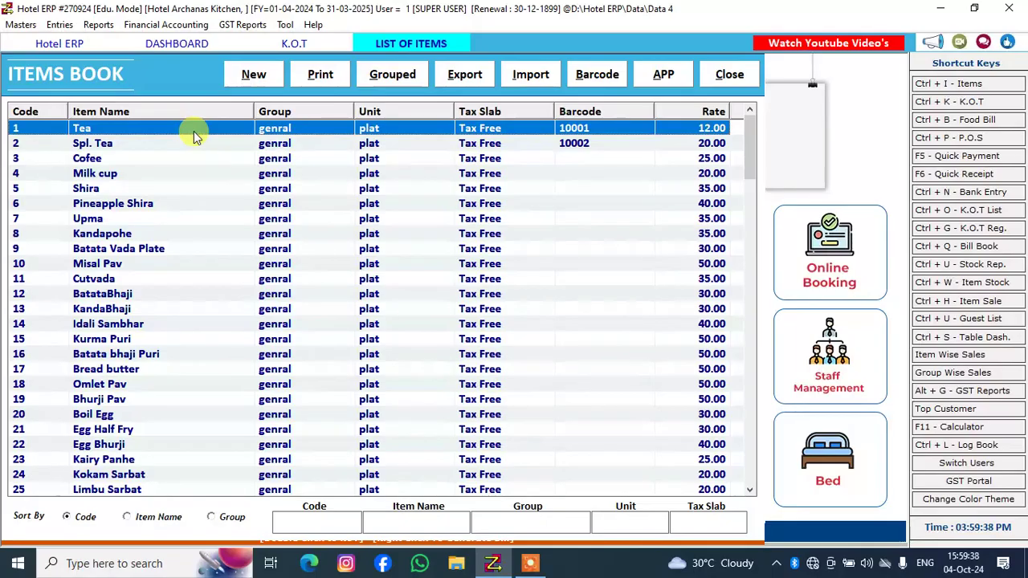
double_click(194, 132)
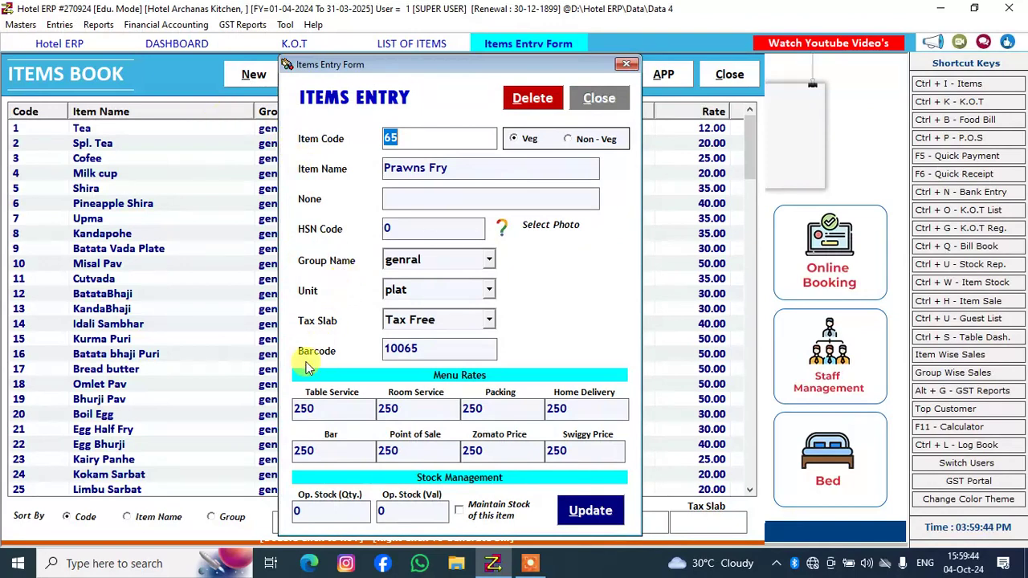
left_click(325, 410)
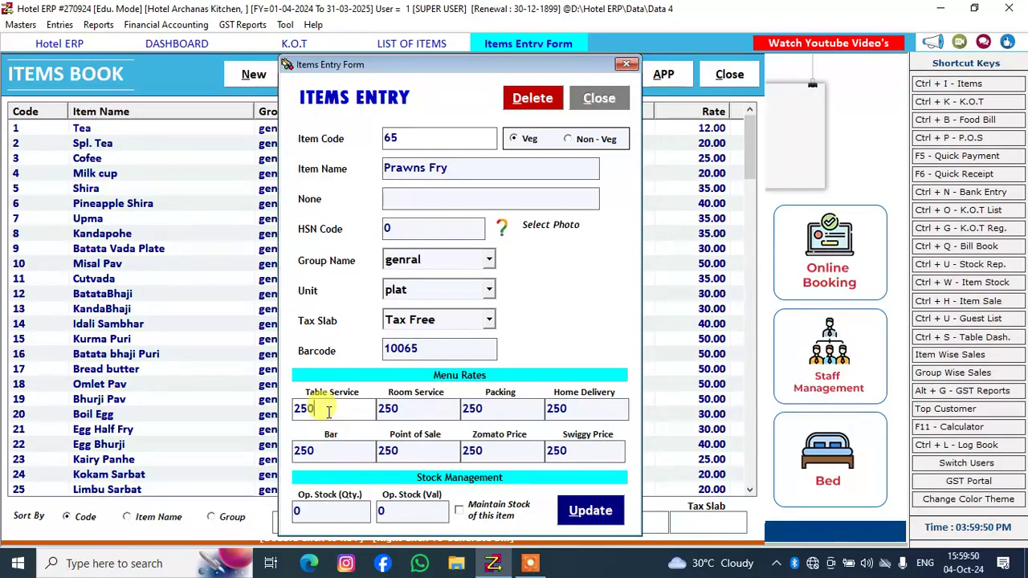
left_click(571, 510)
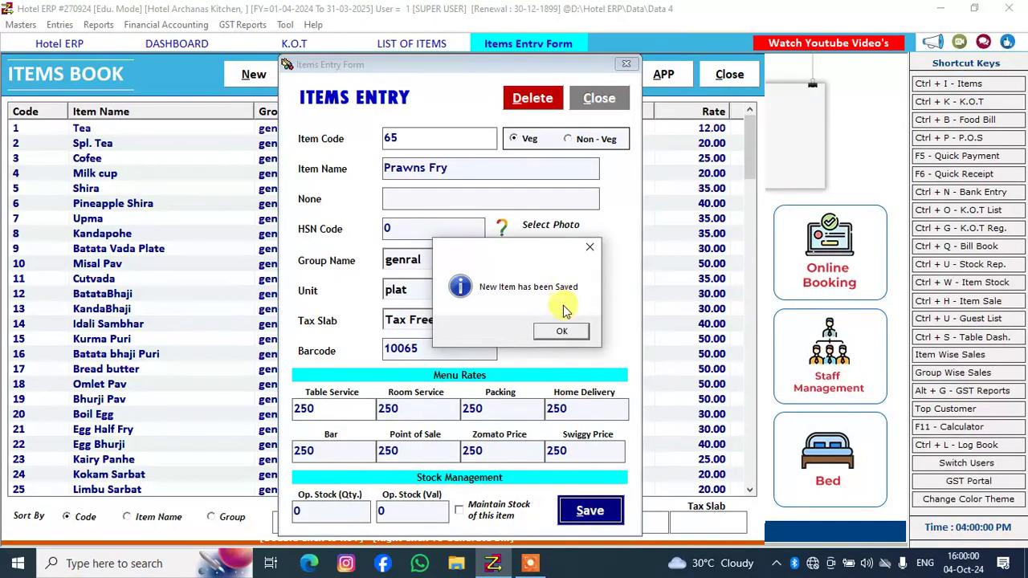
left_click(565, 333)
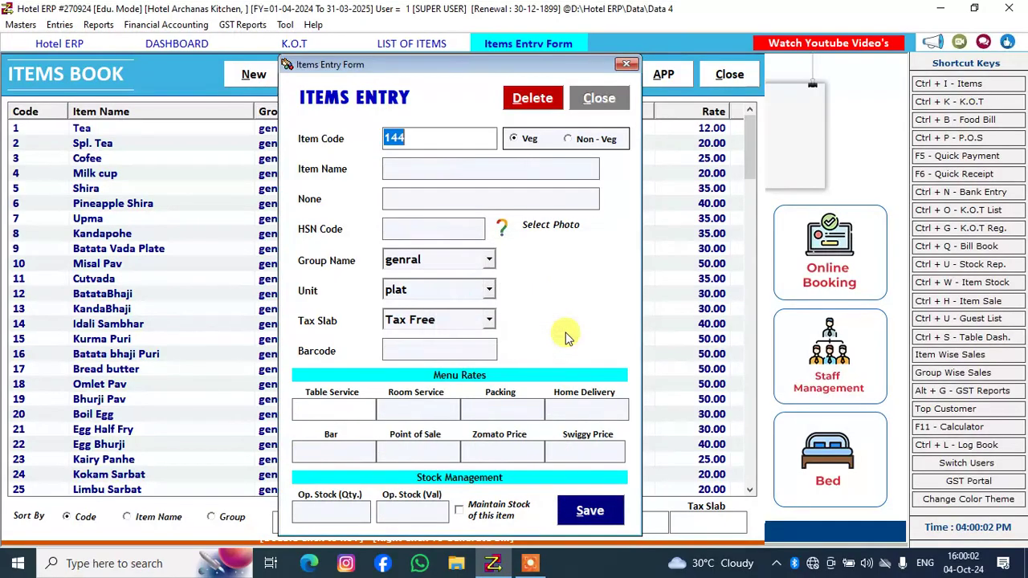
left_click(598, 96)
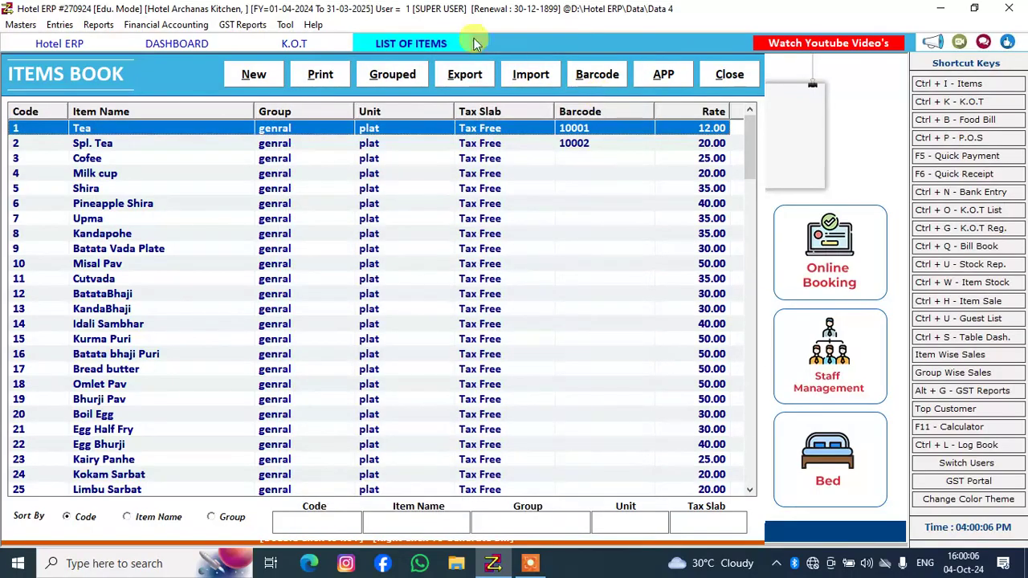
View the table dashboard and the home screen, and close the items book
left_click(178, 44)
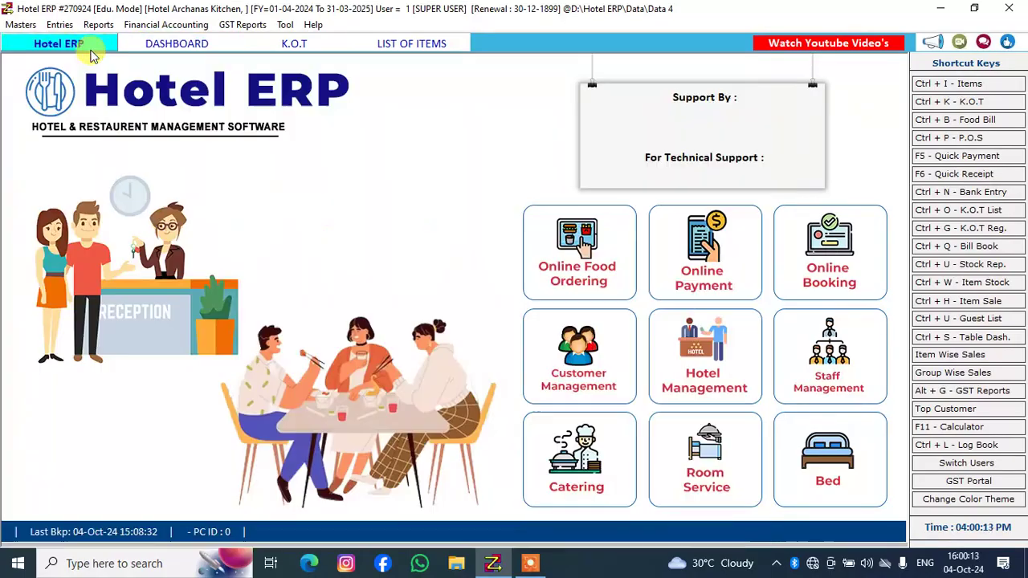
left_click(90, 50)
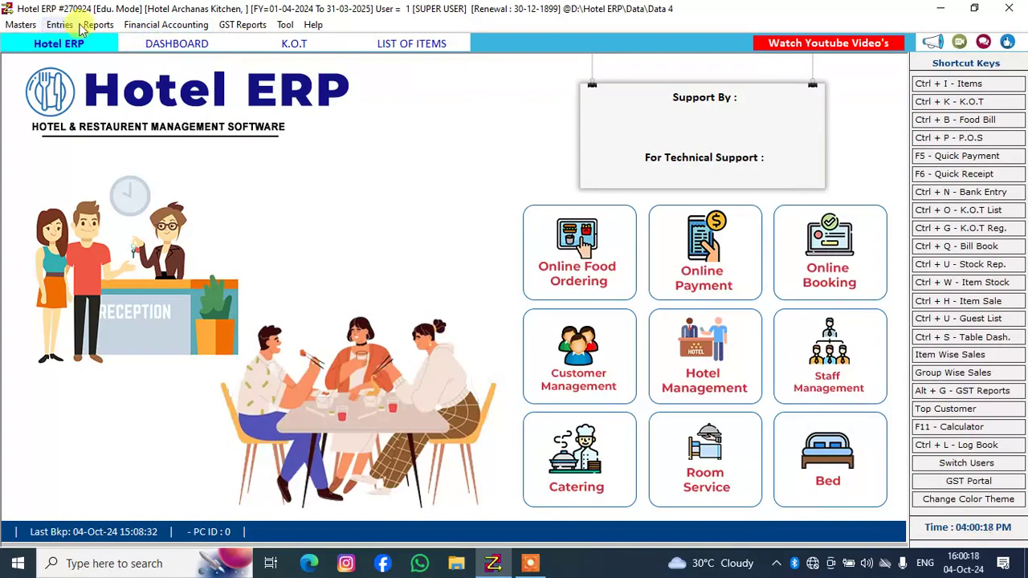
left_click(406, 45)
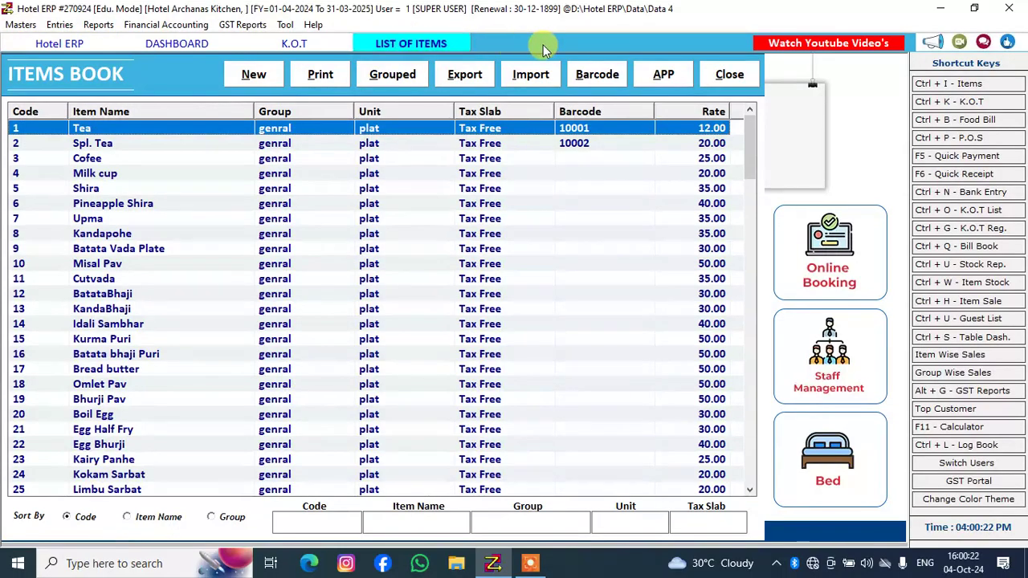
left_click(736, 78)
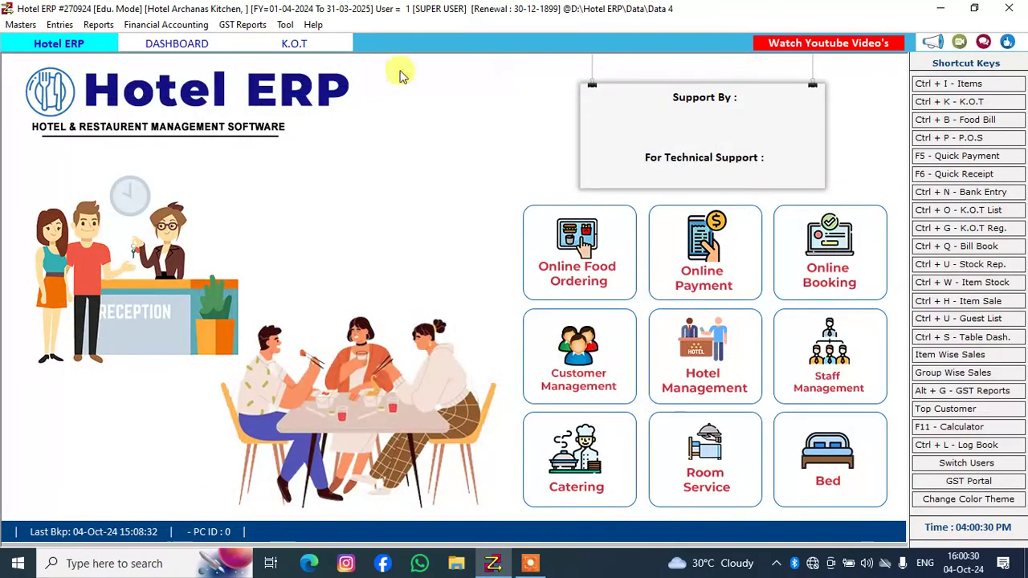
Open the Purchase entry form
left_click(74, 26)
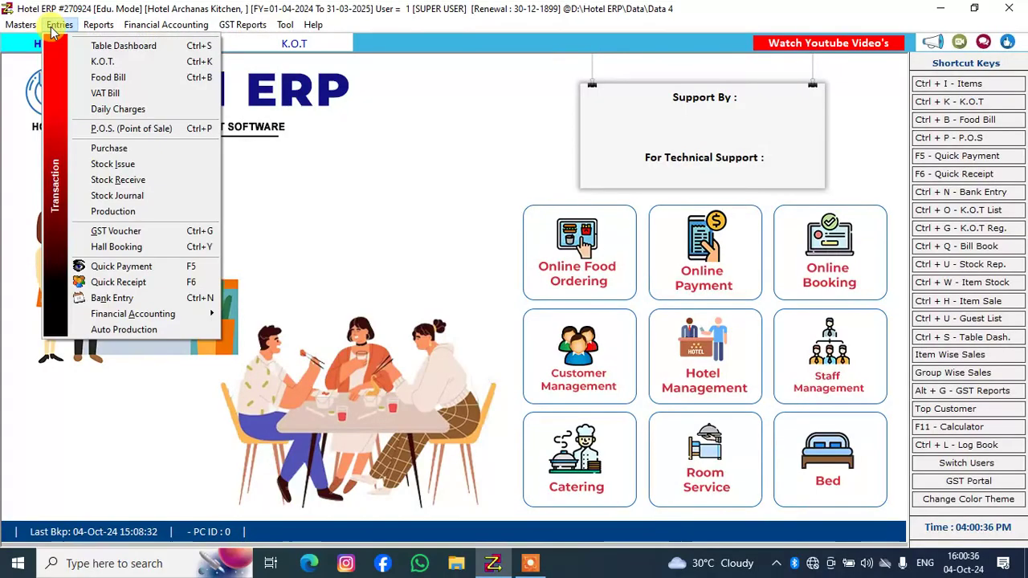
mouse_move(20, 30)
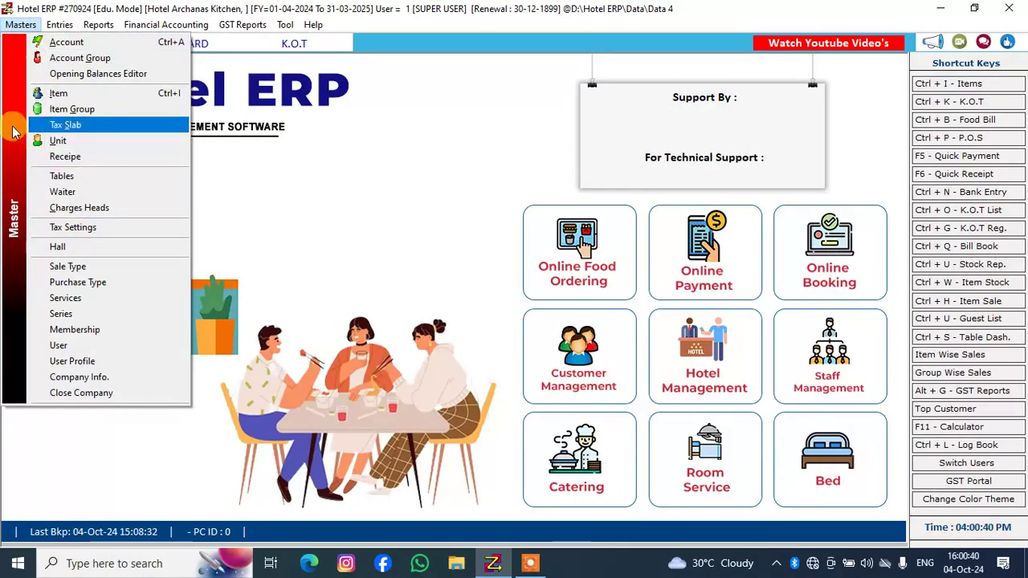
mouse_move(68, 28)
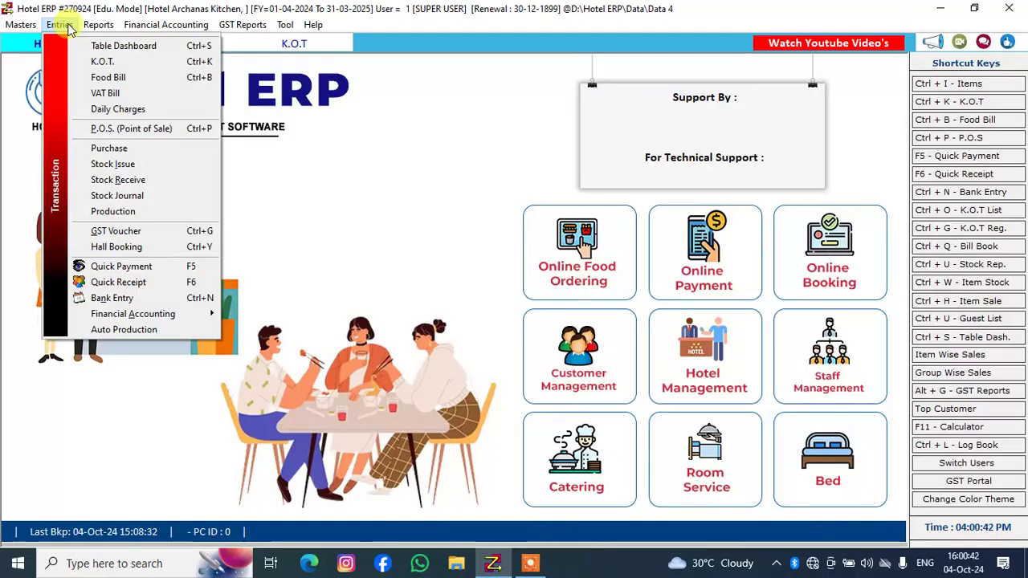
left_click(120, 149)
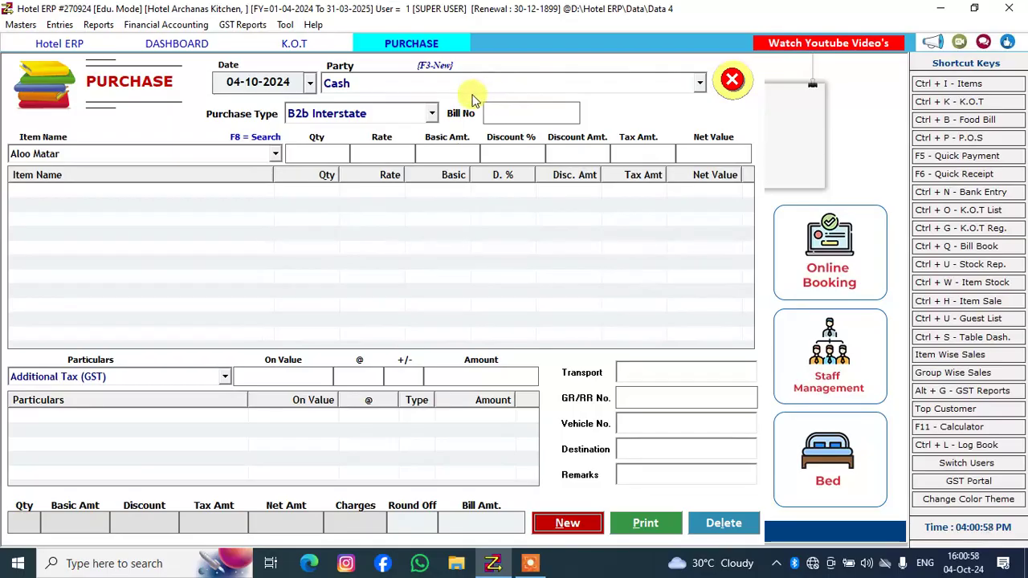
Select OMKAR TRADERS as the purchase party, viewing the blank account creation form and closing it without saving
left_click(530, 91)
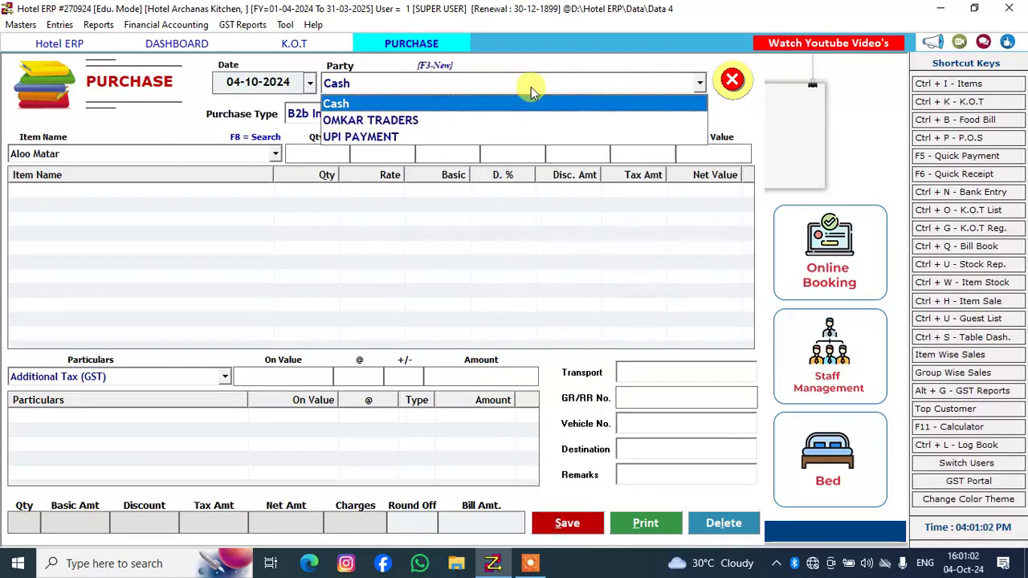
key("Down")
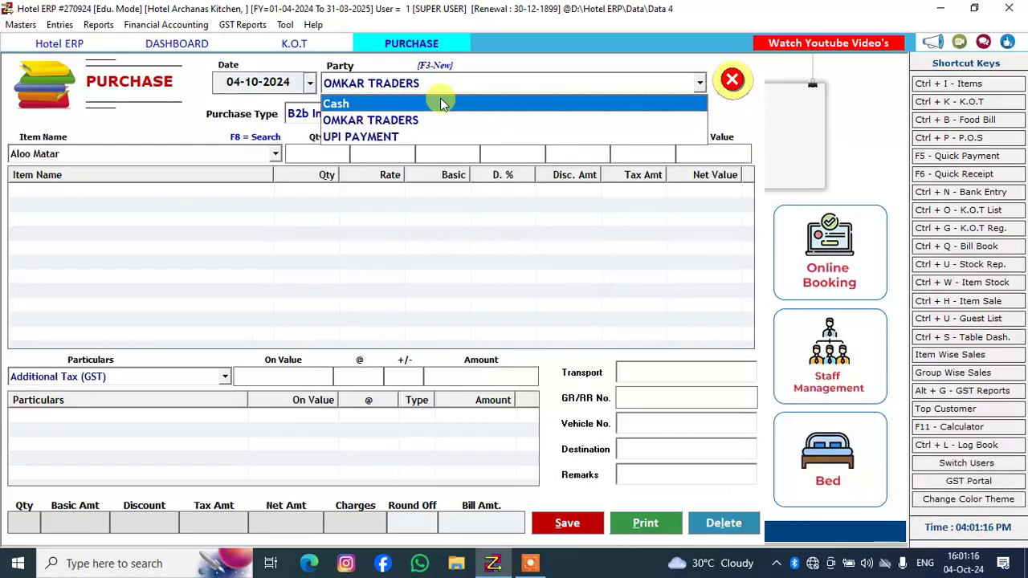
key("F3")
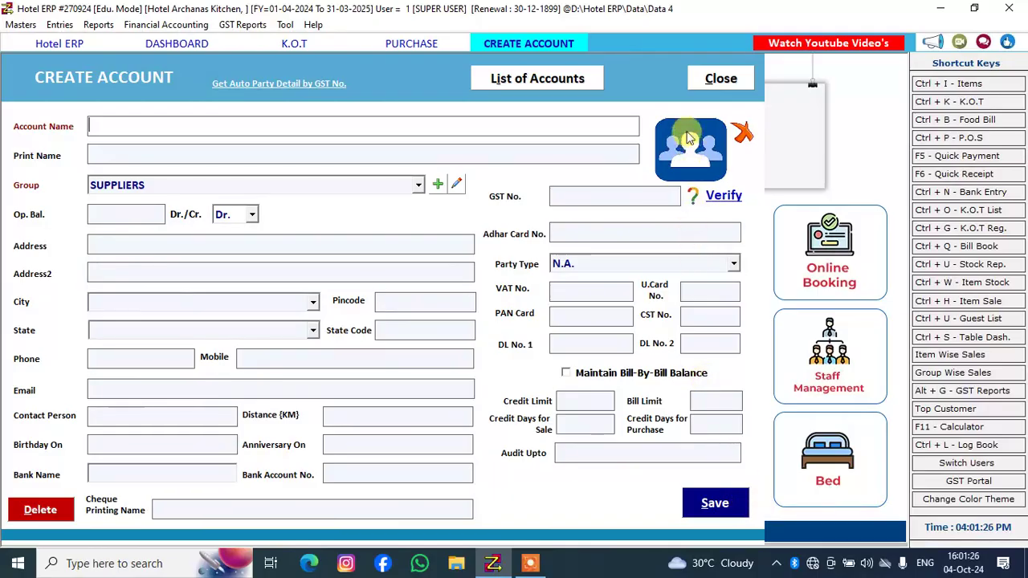
left_click(714, 80)
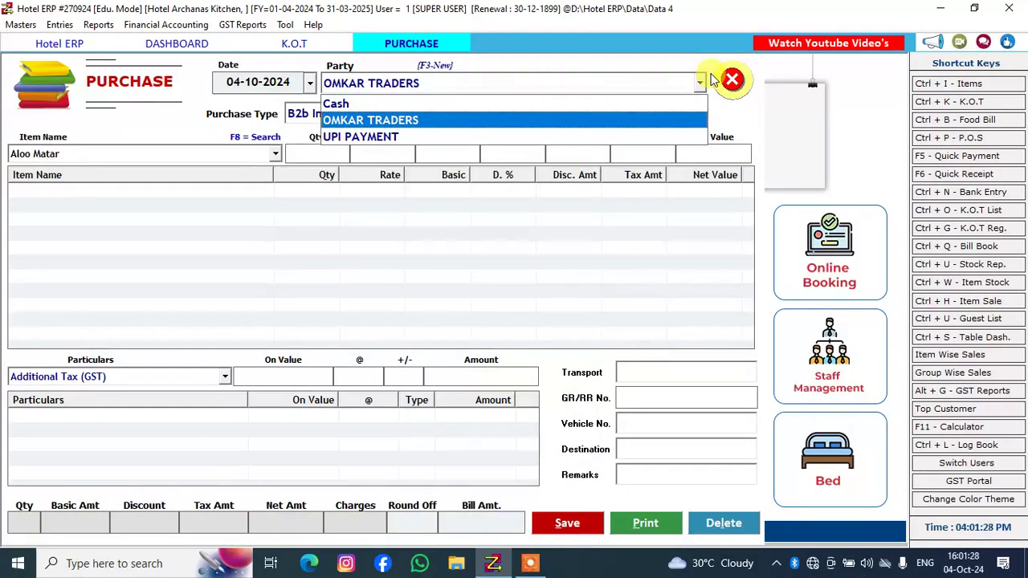
key("Return")
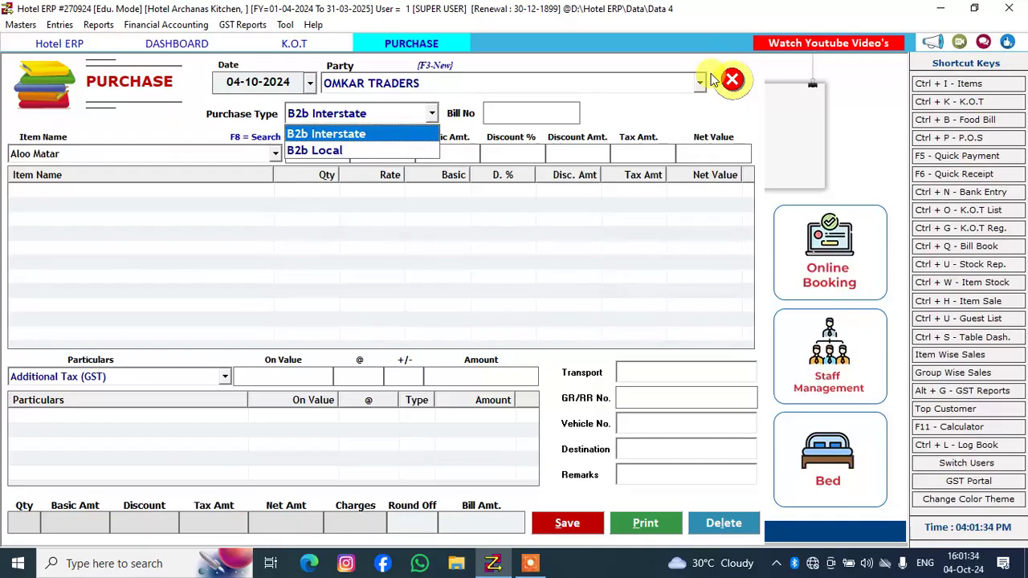
Set the purchase type to B2b Local and enter 675 as the bill number
key("Down")
key("Up")
key("Down")
key("Return")
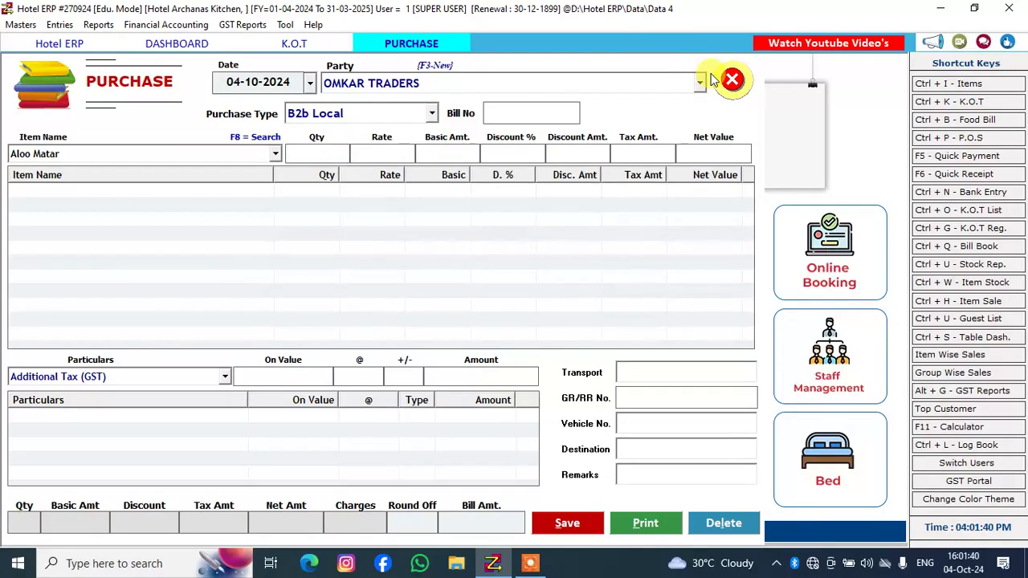
type("675")
key("Return")
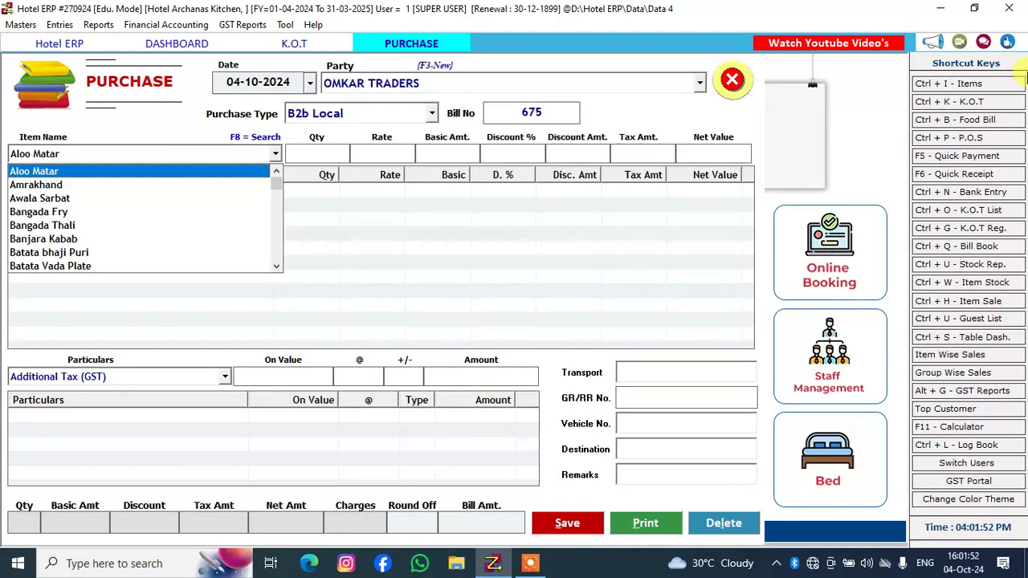
Add Amrakhand to the purchase with a quantity of 25 at a rate of 40, without a discount
key("Down")
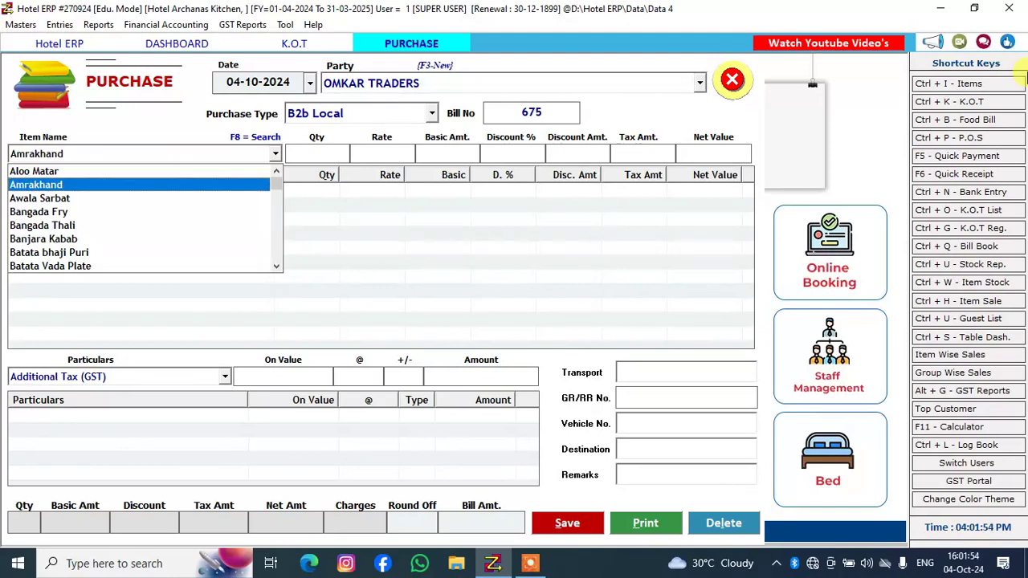
key("Return")
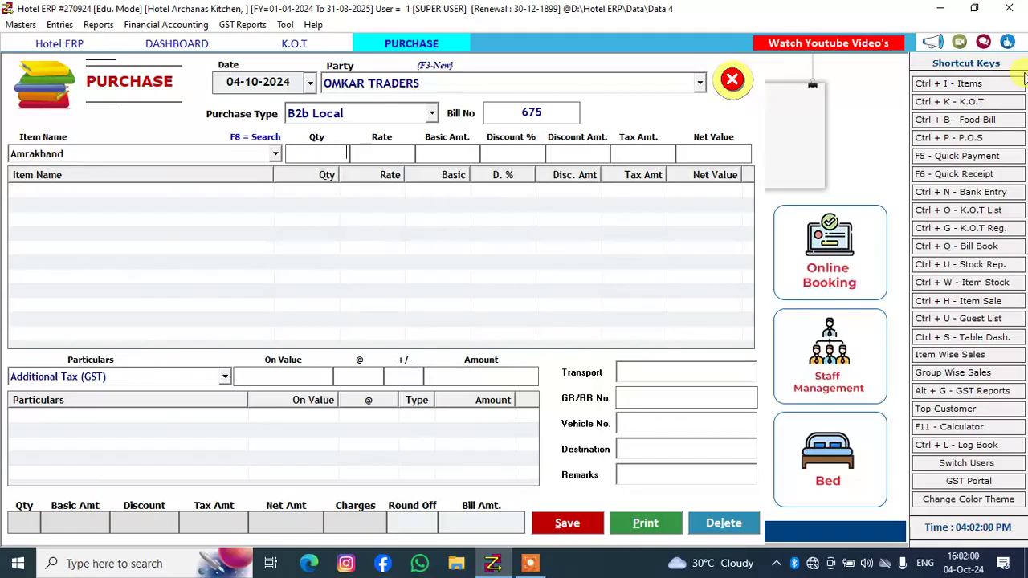
type("2")
type("4")
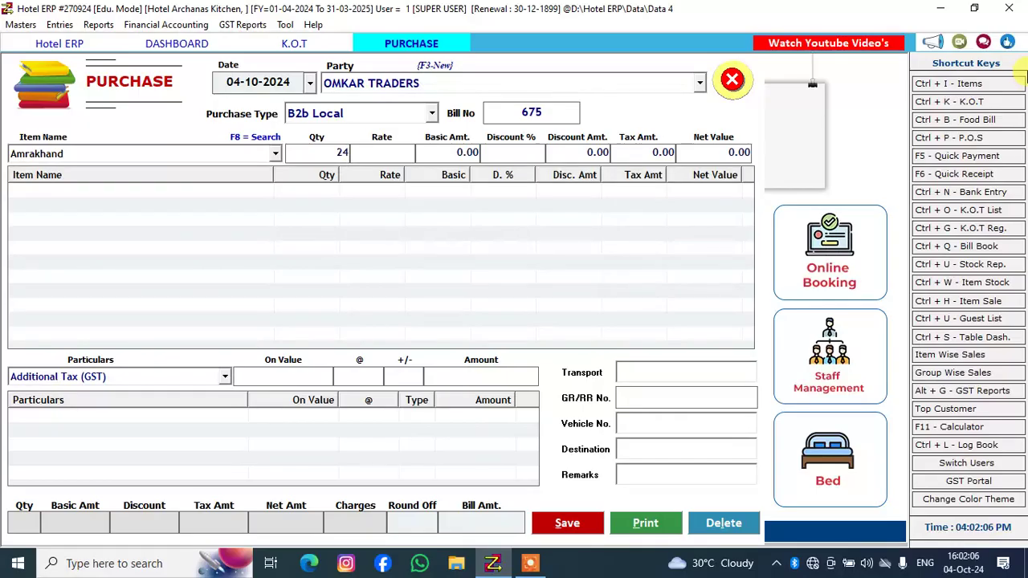
key("BackSpace")
type("40")
key("Return")
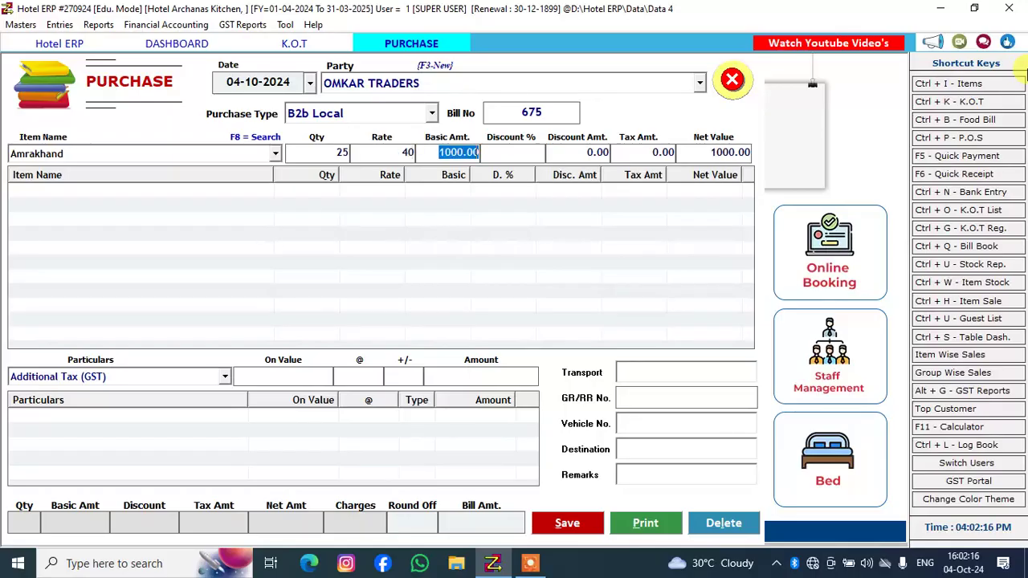
key("Return")
key("Return")
key("Return")
key("Return")
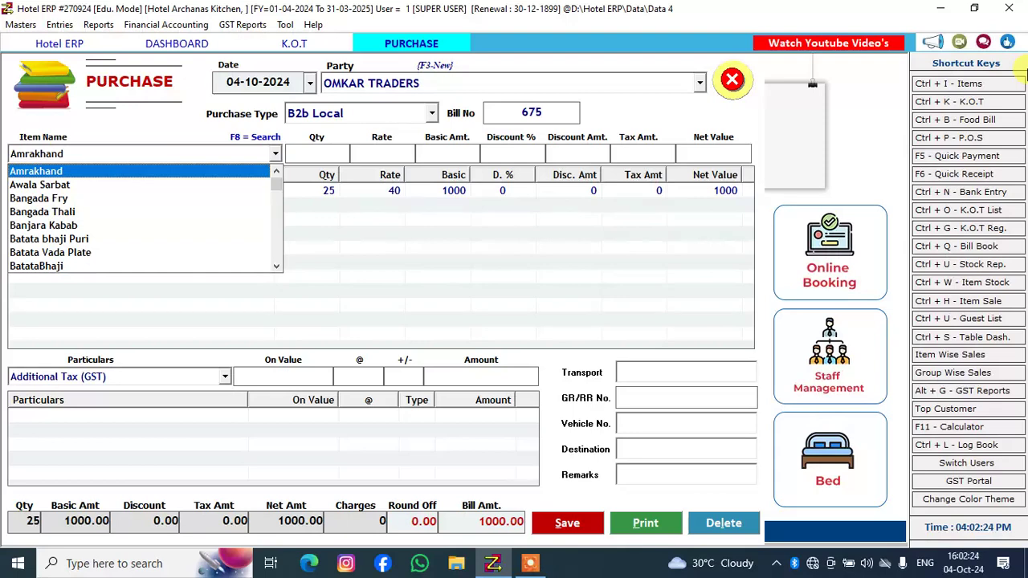
Add Bangada Fry to the purchase with a quantity of 54 at a rate of 60, and save the purchase entry
key("b")
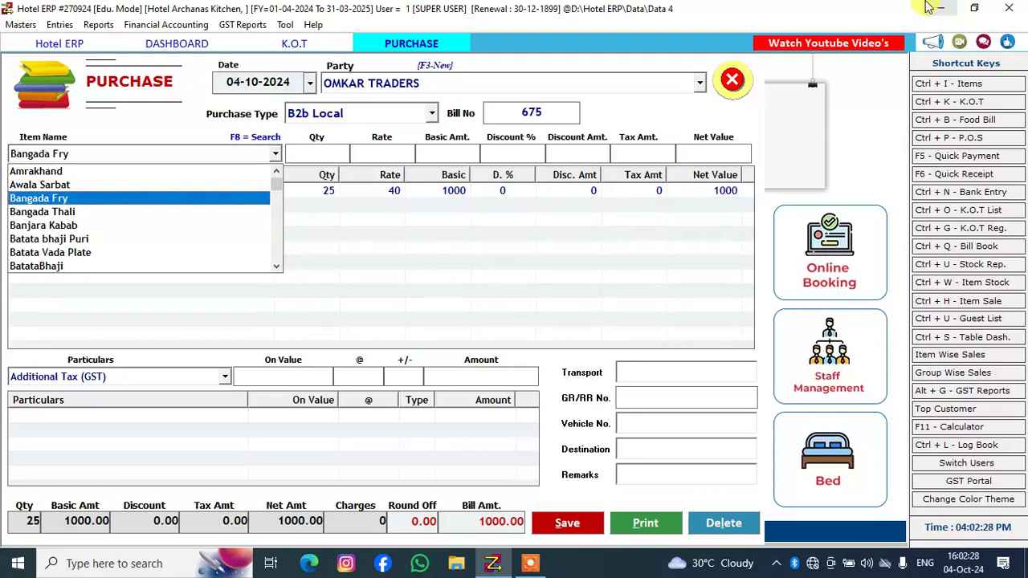
key("Return")
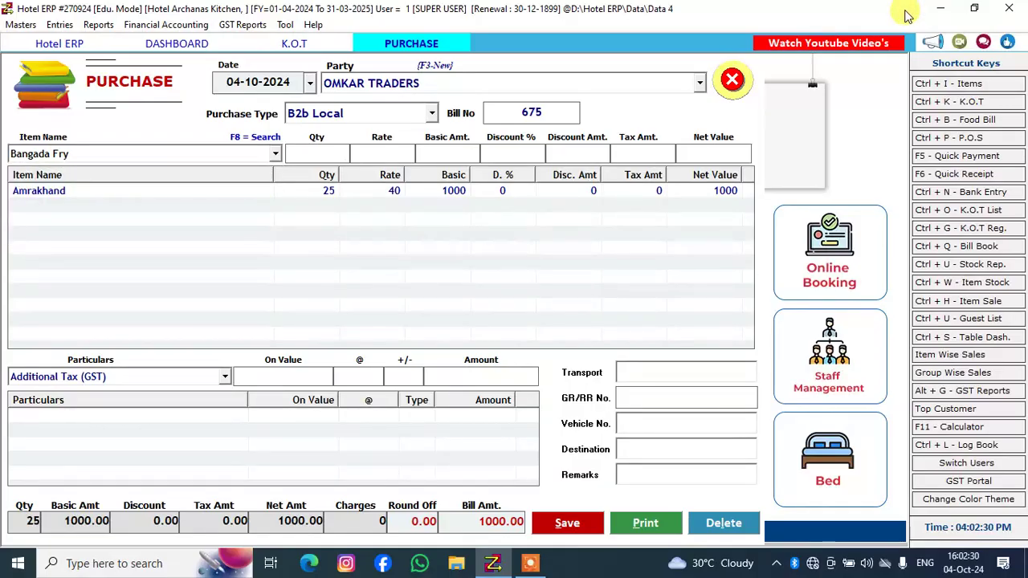
type("54")
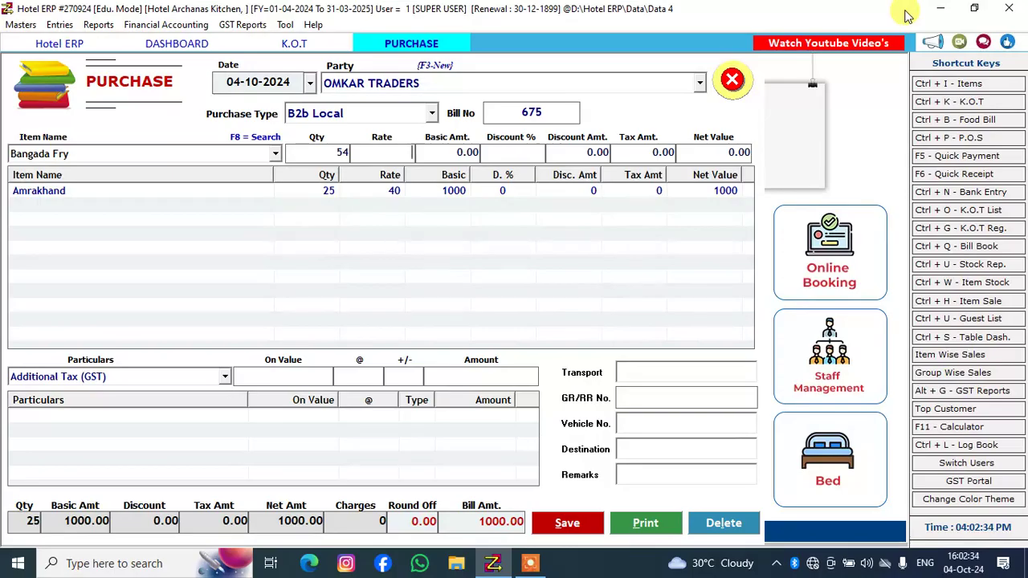
type("60")
key("Return")
key("Return")
key("Return")
key("Return")
key("Return")
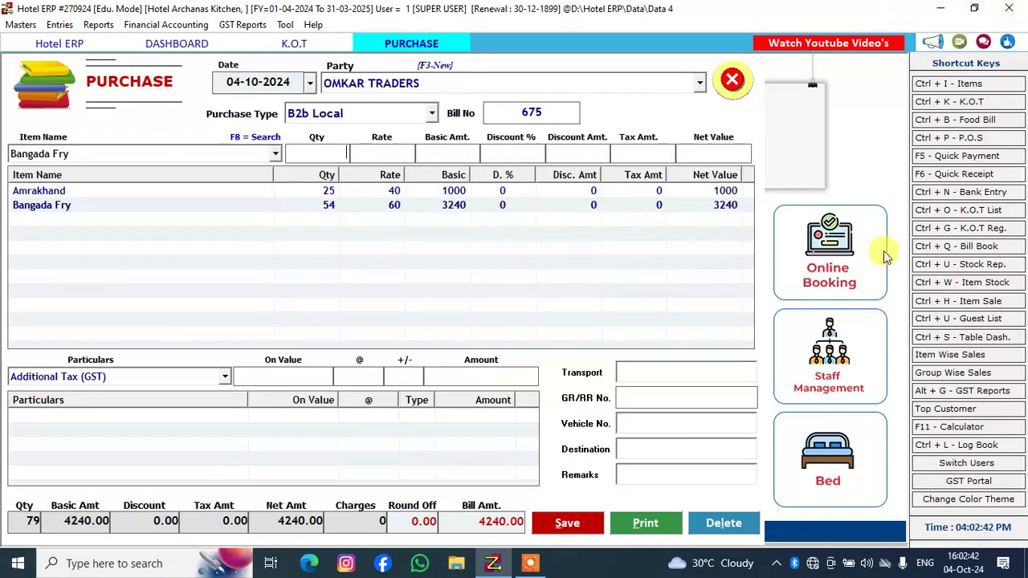
left_click(562, 526)
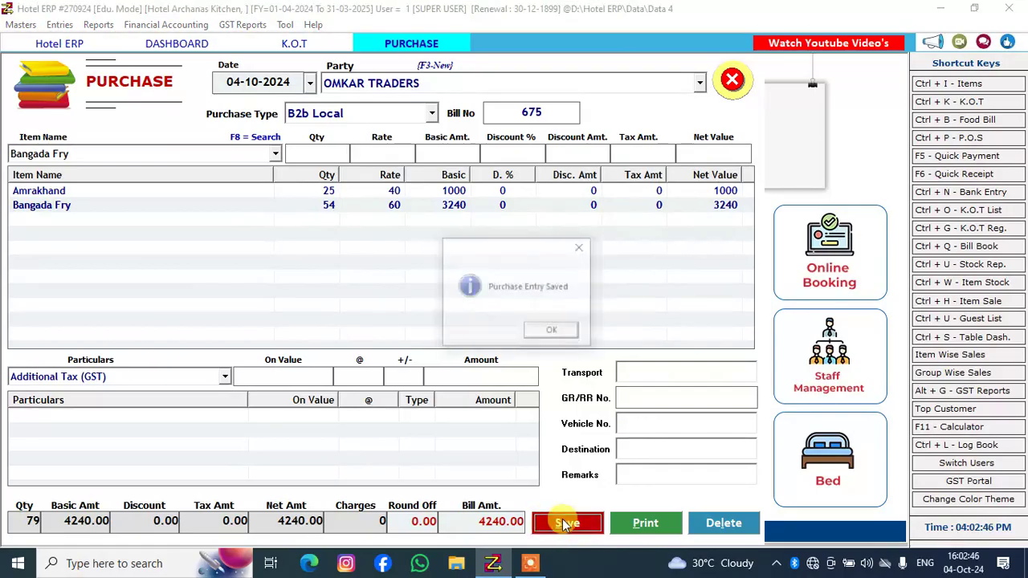
left_click(538, 331)
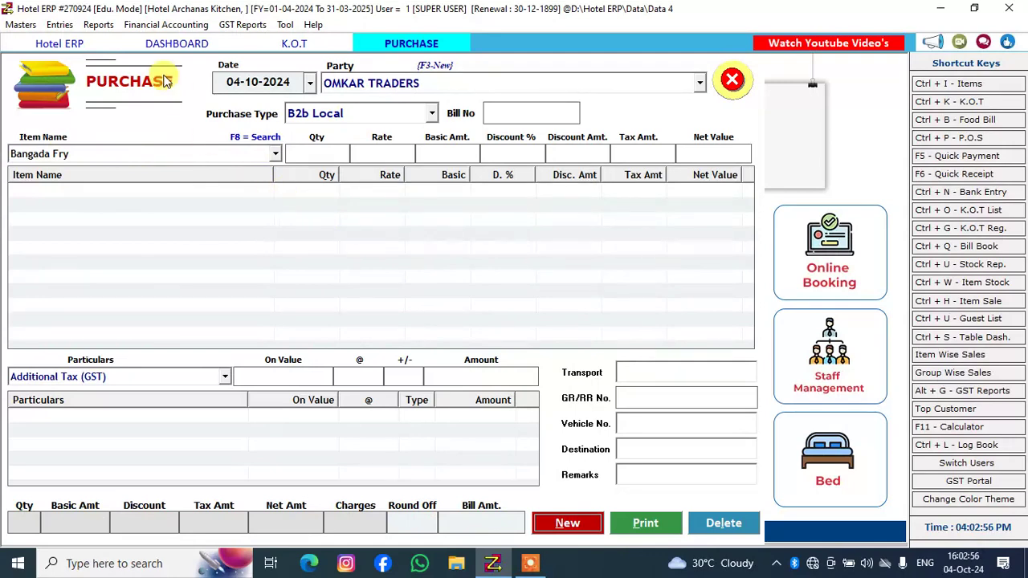
left_click(60, 25)
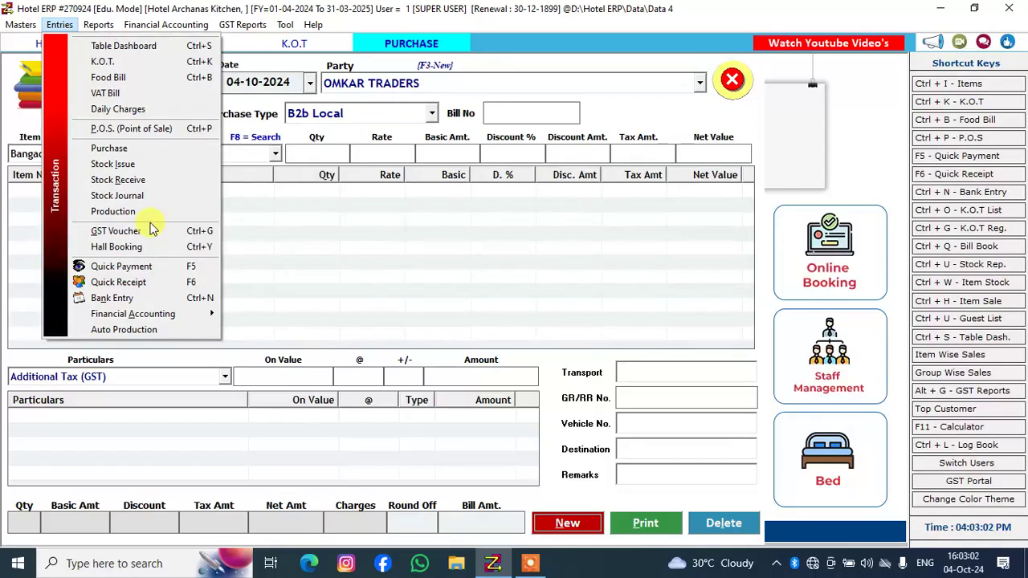
mouse_move(165, 25)
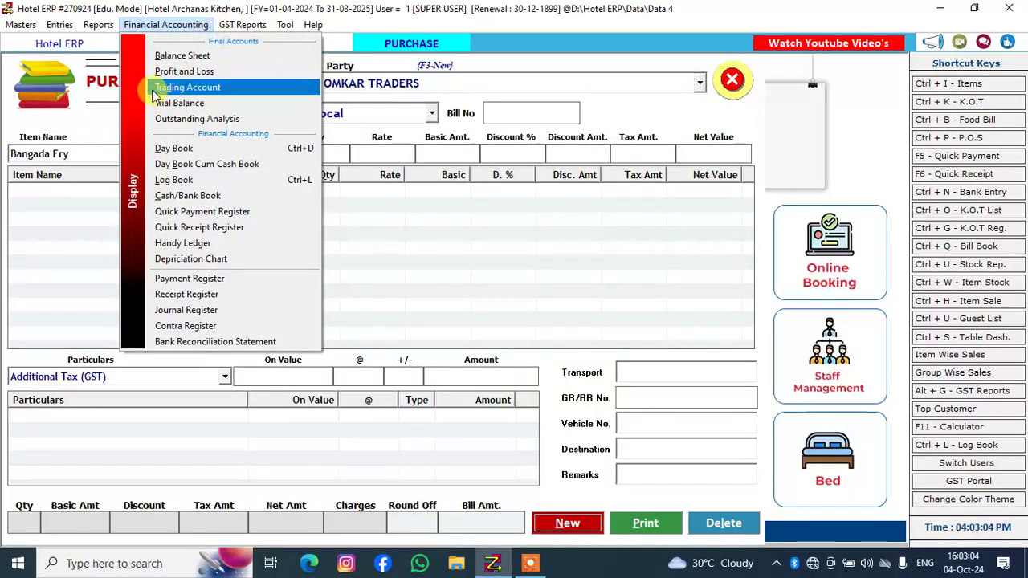
mouse_move(285, 25)
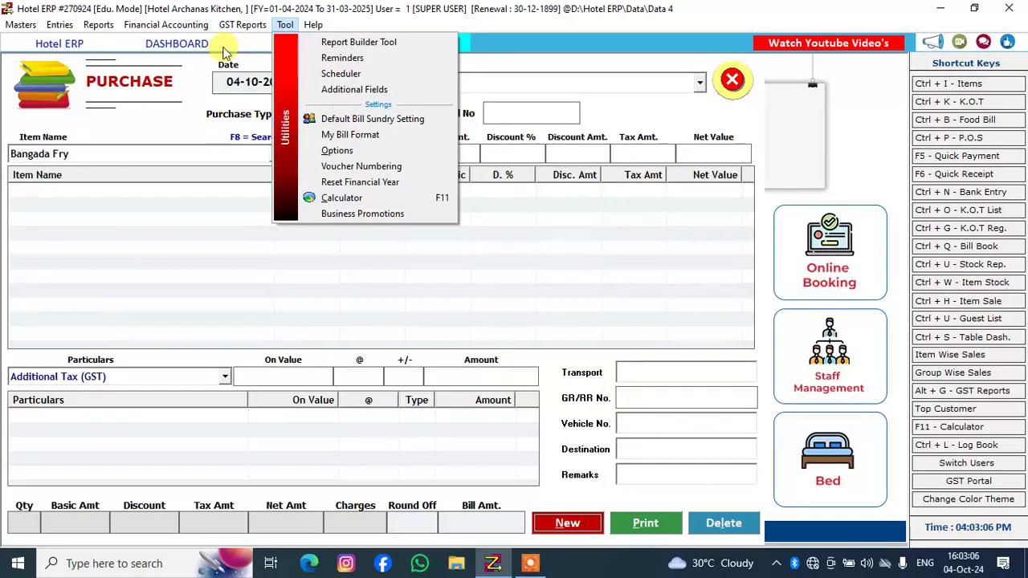
Open the next KOT for occupied table 3 from the table dashboard and choose Steam Rice as its item
left_click(175, 43)
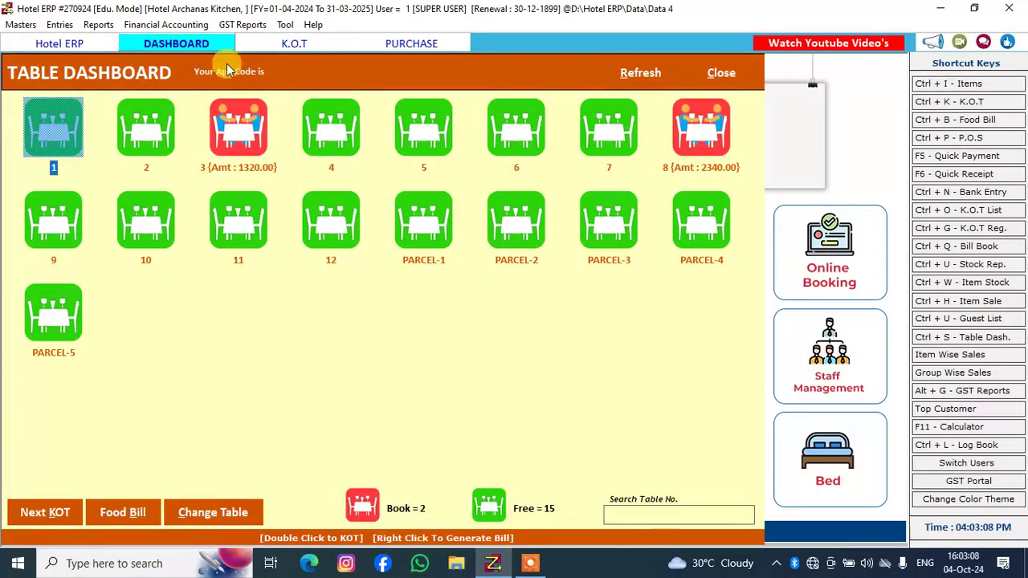
left_click(243, 118)
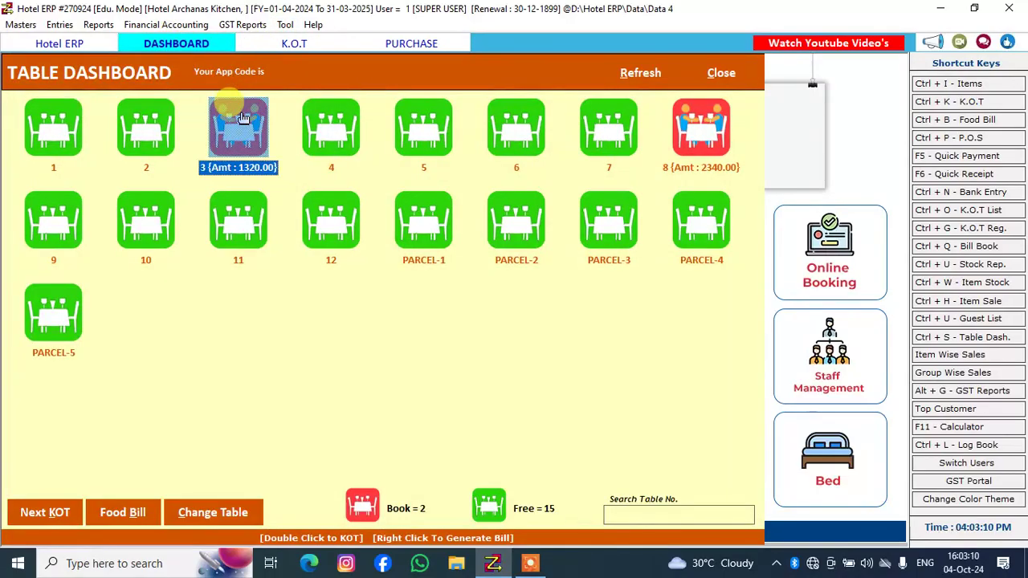
double_click(242, 118)
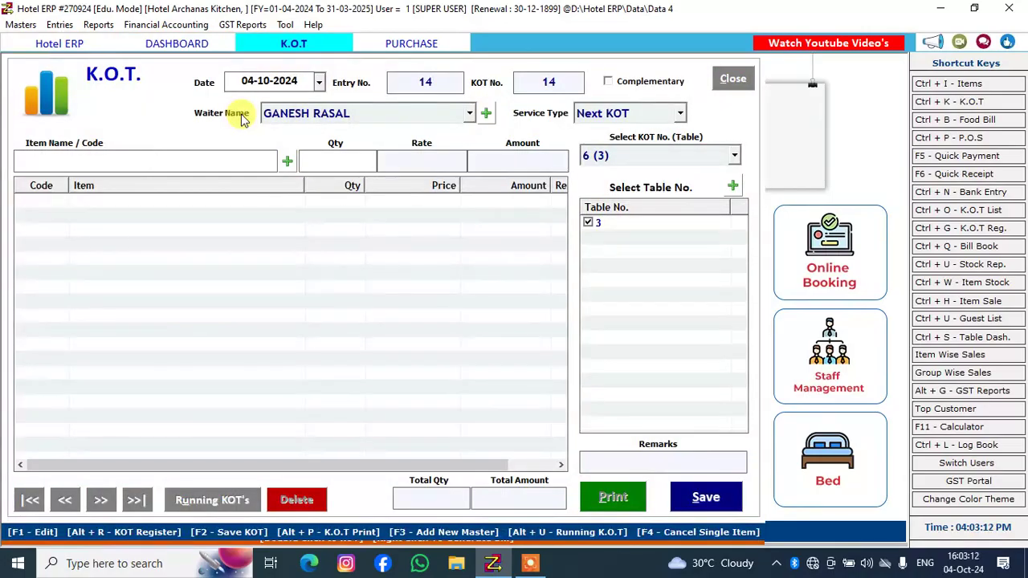
type("STEA")
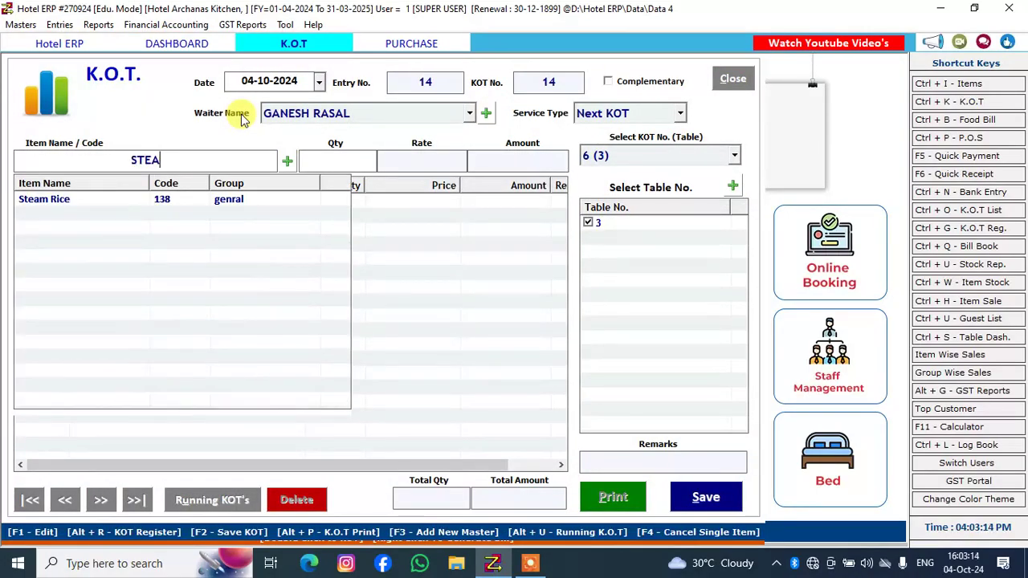
key("Down")
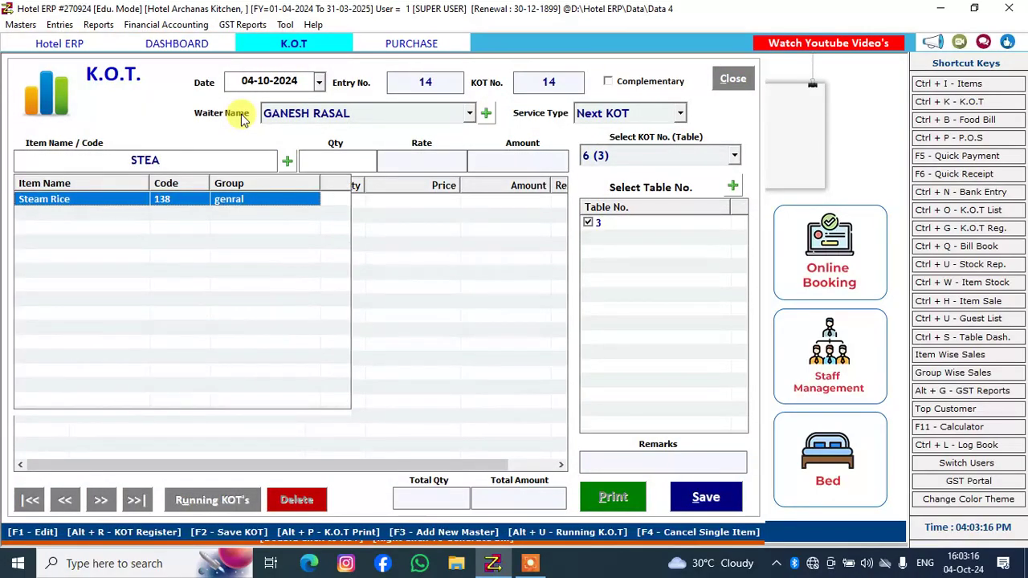
key("Return")
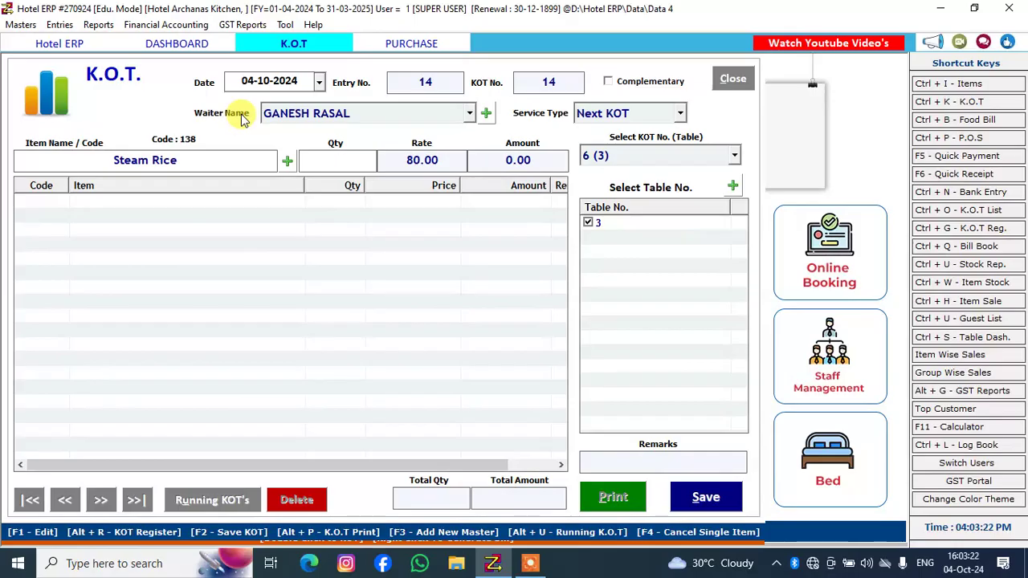
Set Steam Rice's Table Service rate to 40 in its item record, update the item and close the entry form
double_click(178, 160)
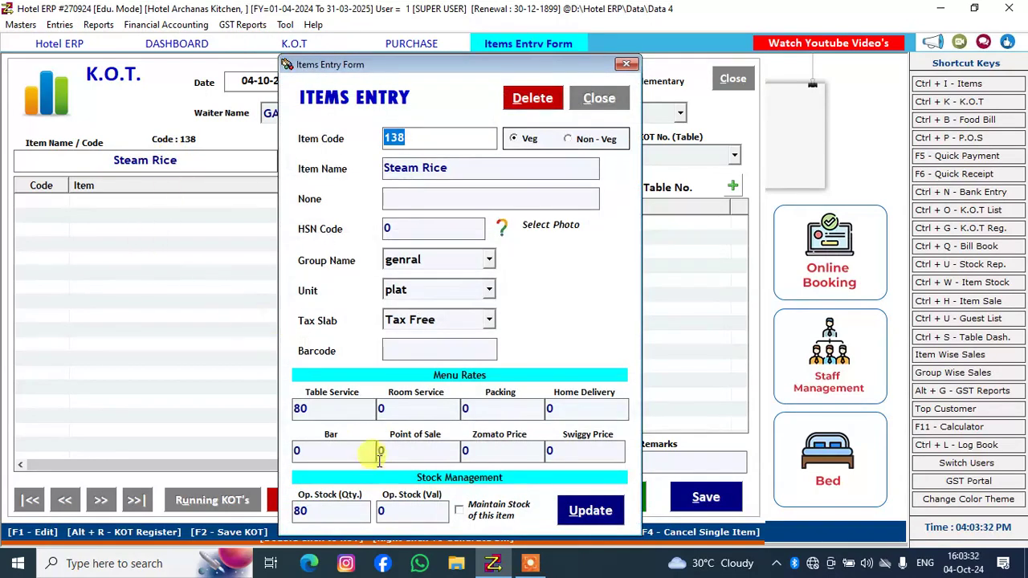
left_click(350, 411)
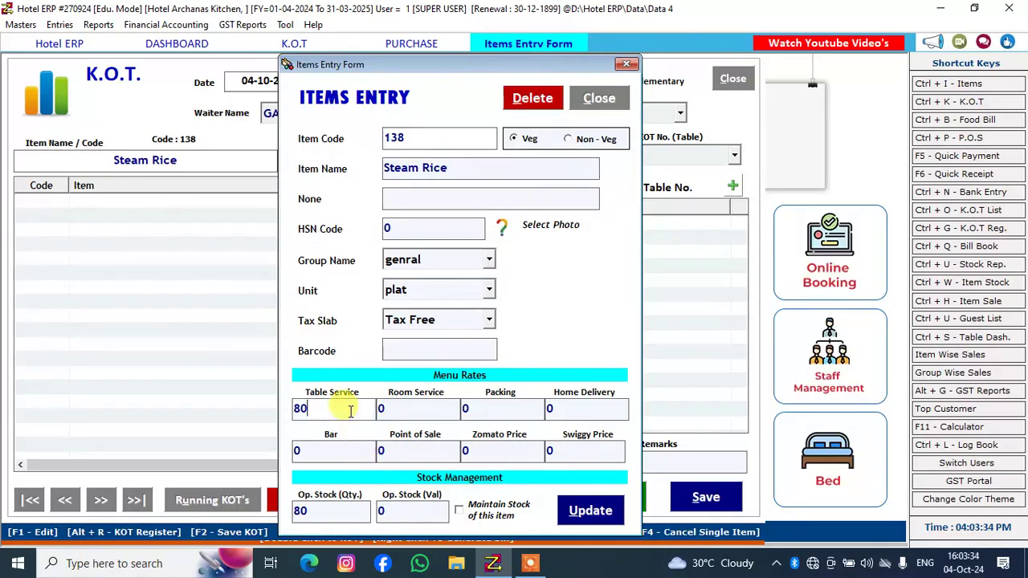
key("BackSpace")
key("BackSpace")
type("40")
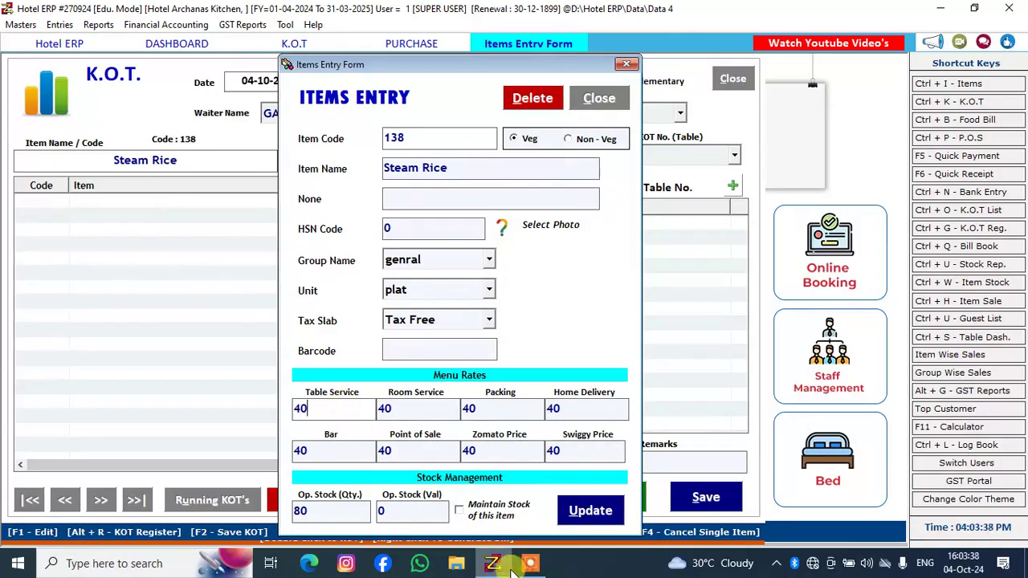
left_click(584, 511)
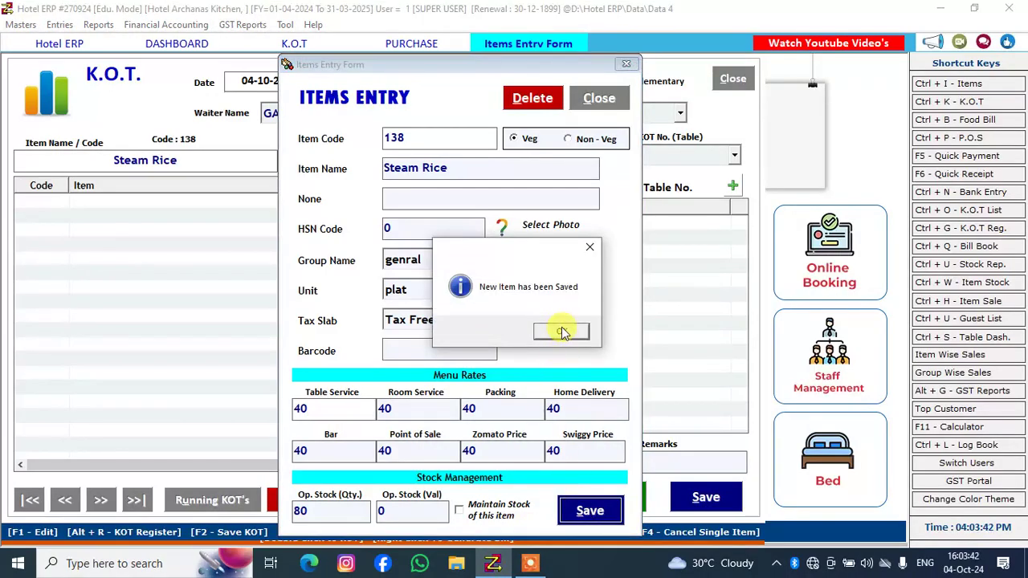
left_click(561, 332)
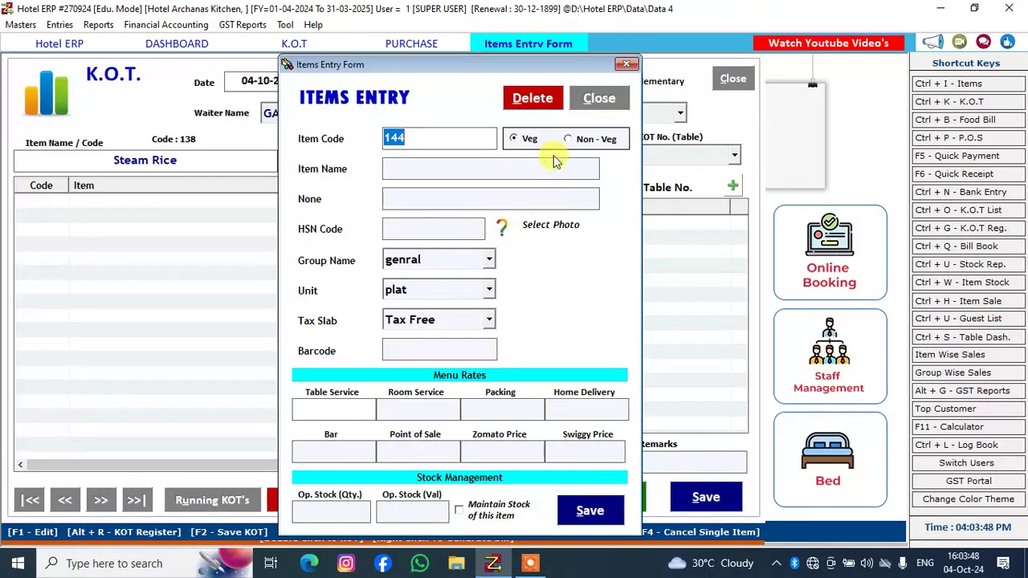
left_click(626, 64)
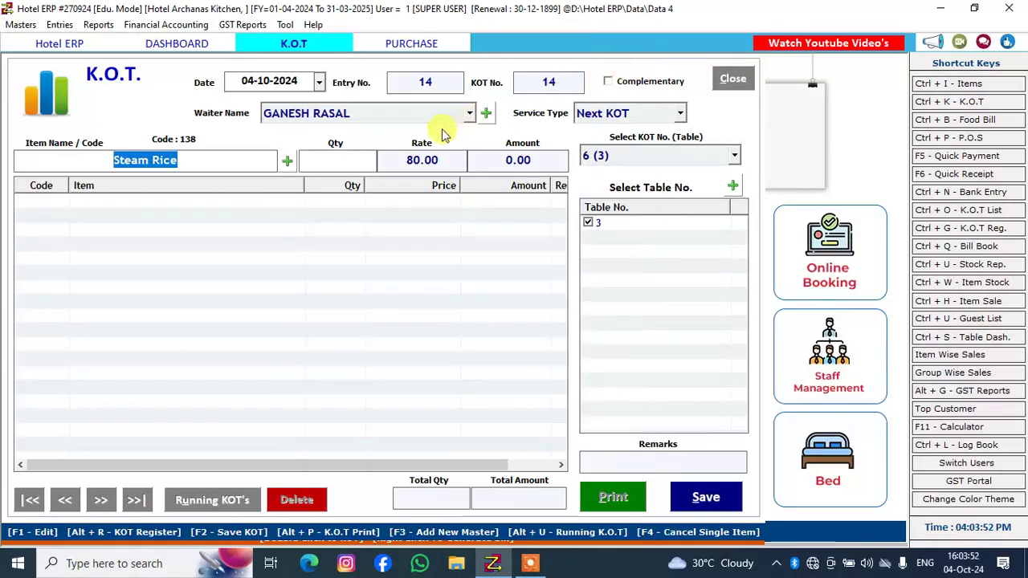
Try to reselect Steam Rice as the KOT item by searching for STE
left_click(265, 161)
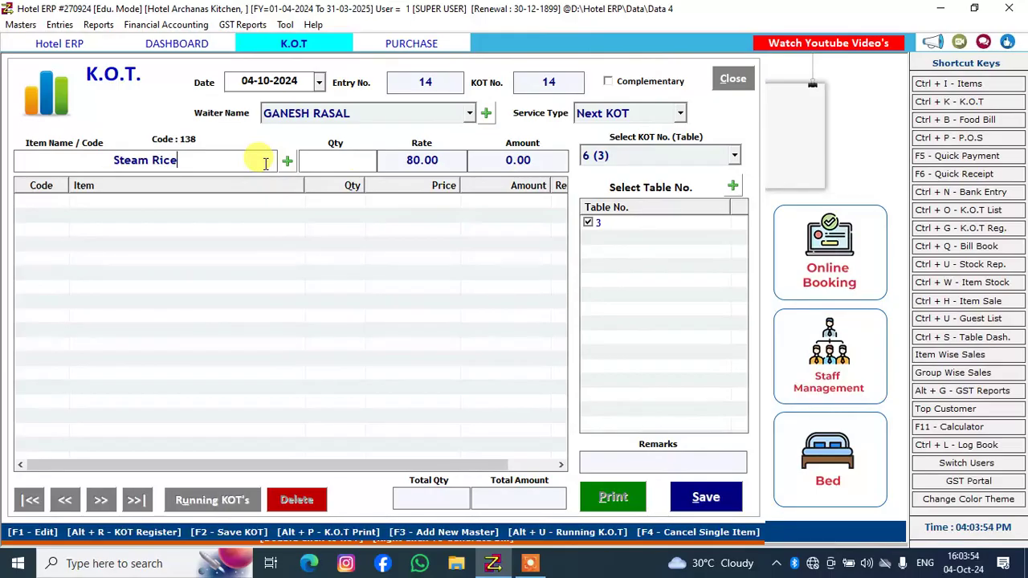
key("BackSpace")
key("BackSpace")
key("BackSpace")
key("BackSpace")
key("BackSpace")
key("BackSpace")
key("BackSpace")
key("BackSpace")
key("BackSpace")
key("BackSpace")
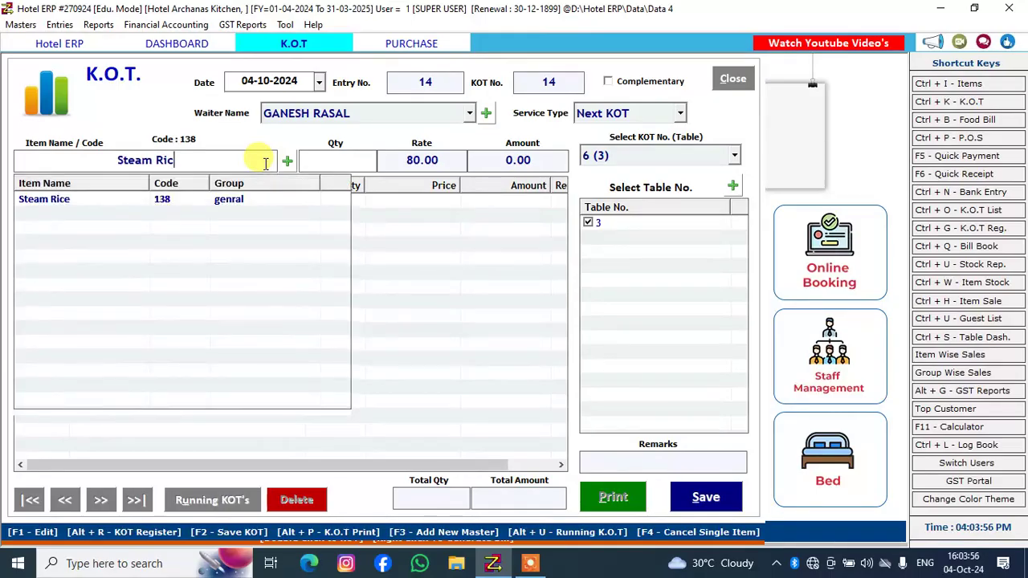
type("SRE")
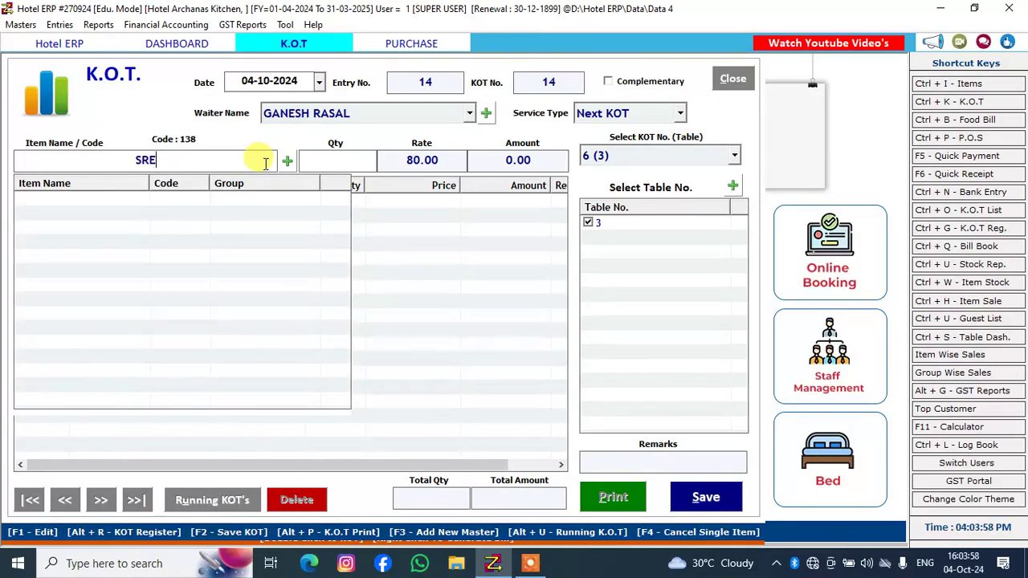
key("BackSpace")
key("BackSpace")
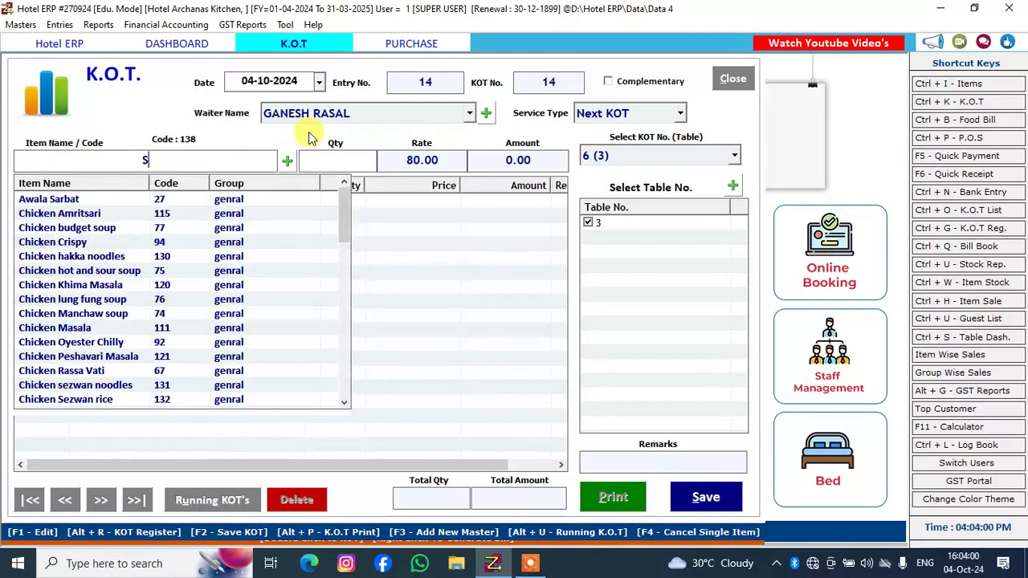
type("TE")
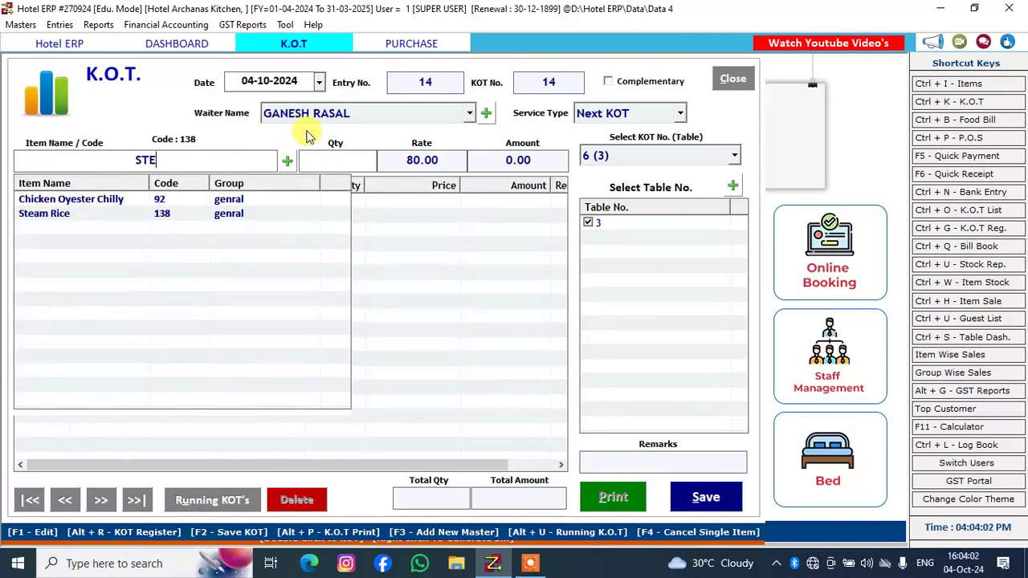
left_click(182, 212)
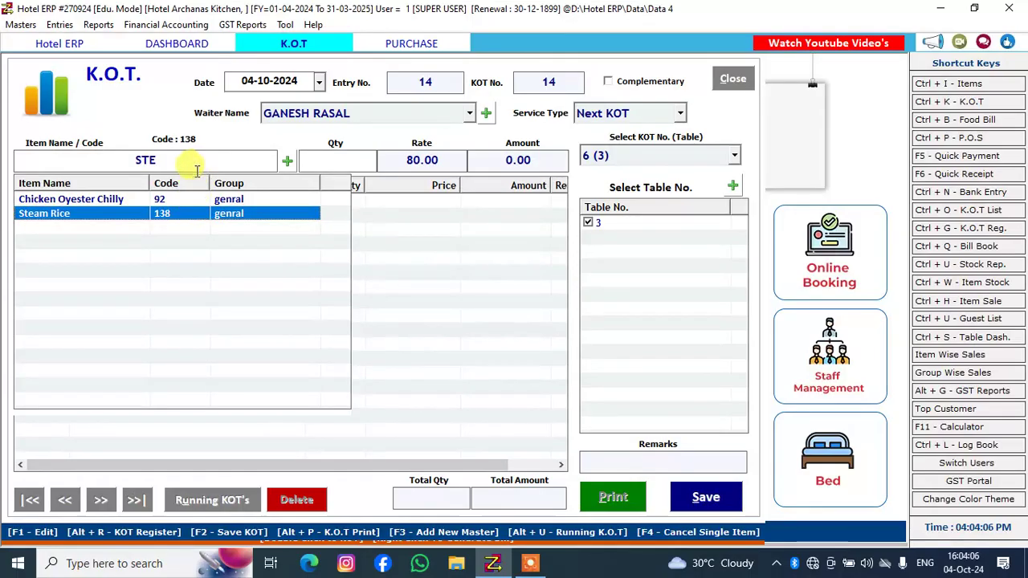
double_click(157, 160)
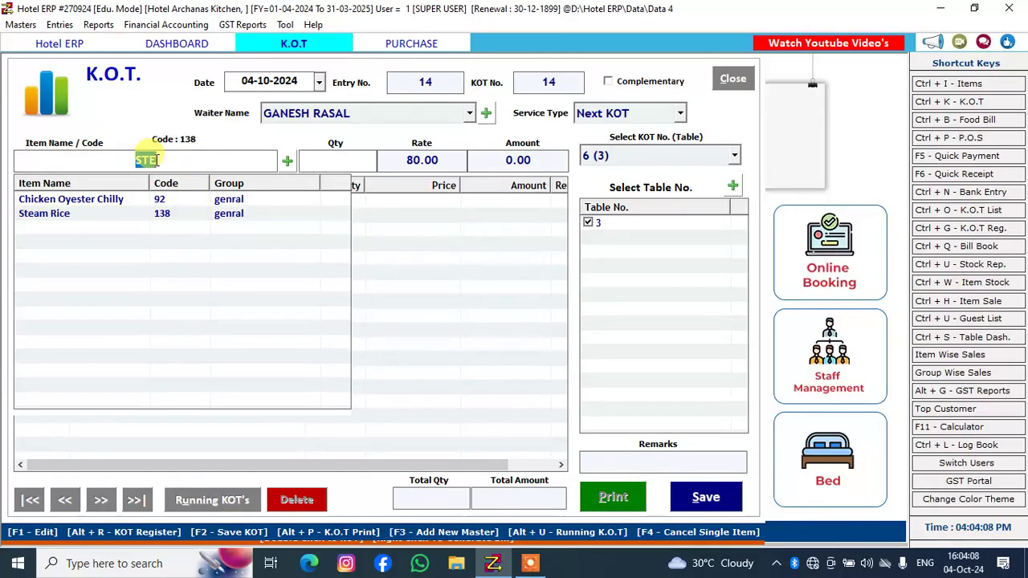
left_click(138, 215)
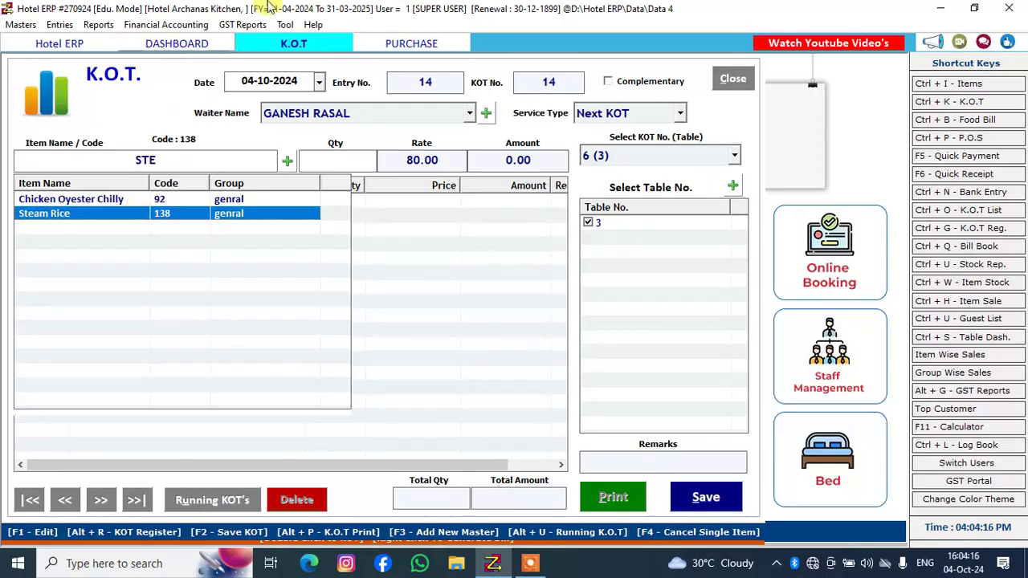
Search the KOT items for STEAM and load Steam Rice again with its updated rate
left_click(227, 164)
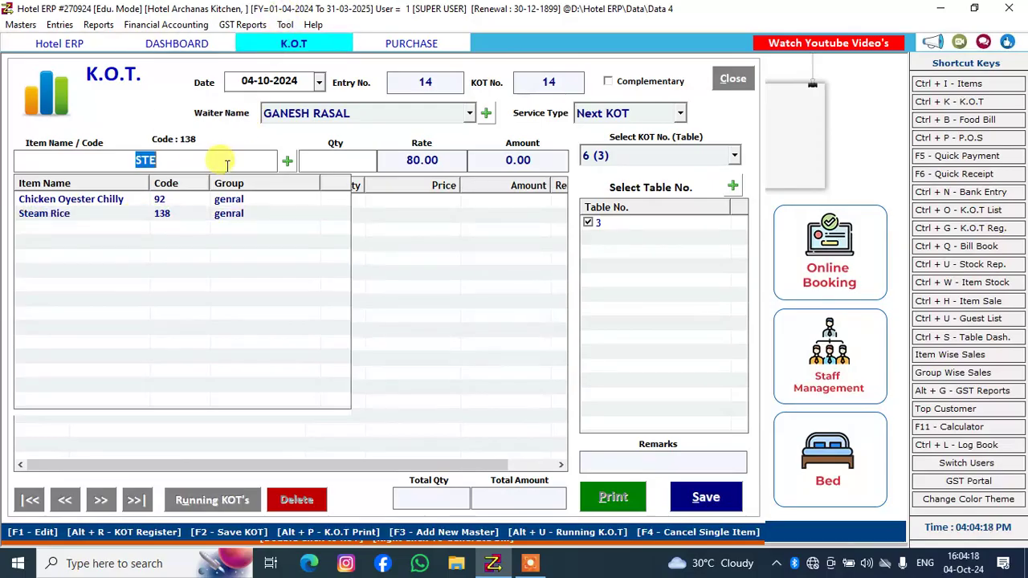
key("BackSpace")
type("S")
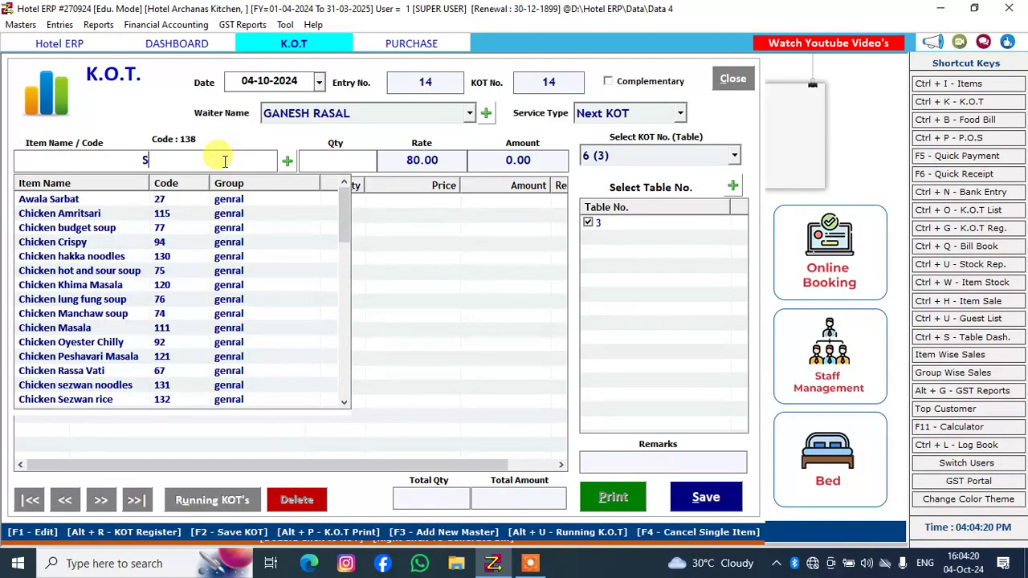
type("TEAM")
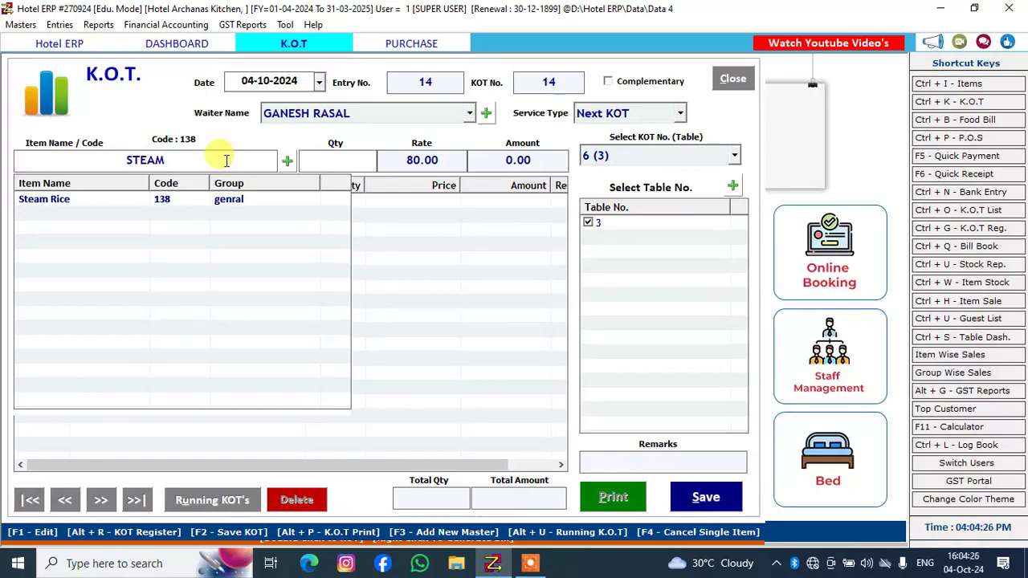
key("Down")
key("Return")
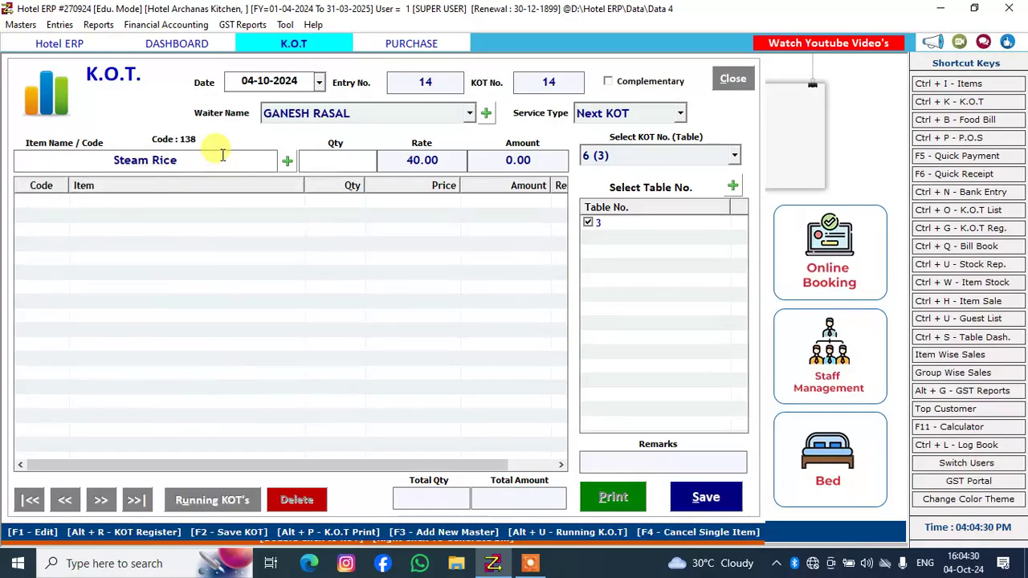
Add Steam Rice to the table 3 KOT with a quantity of 1, save the KOT and close its print preview
left_click(225, 160)
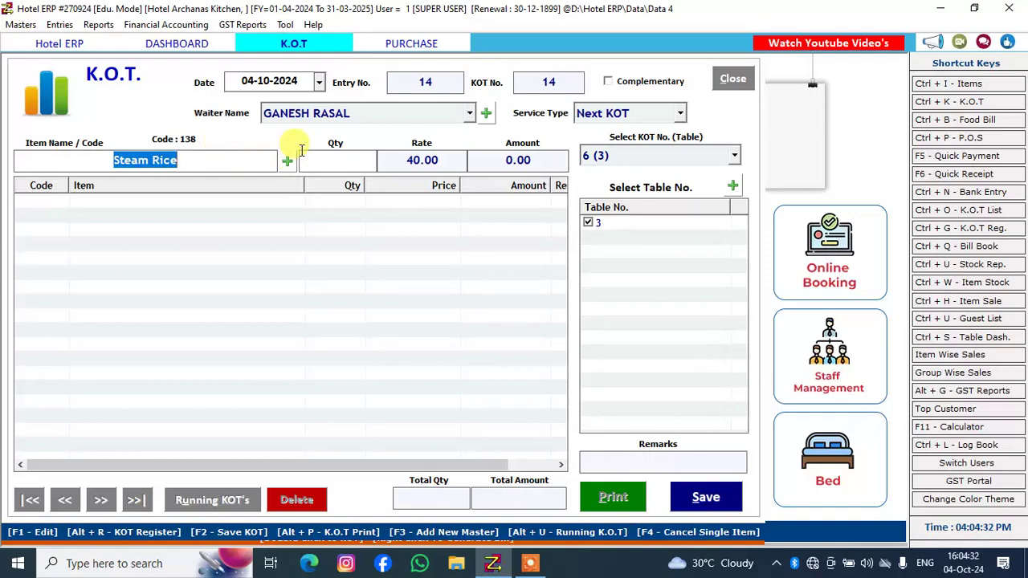
left_click(311, 156)
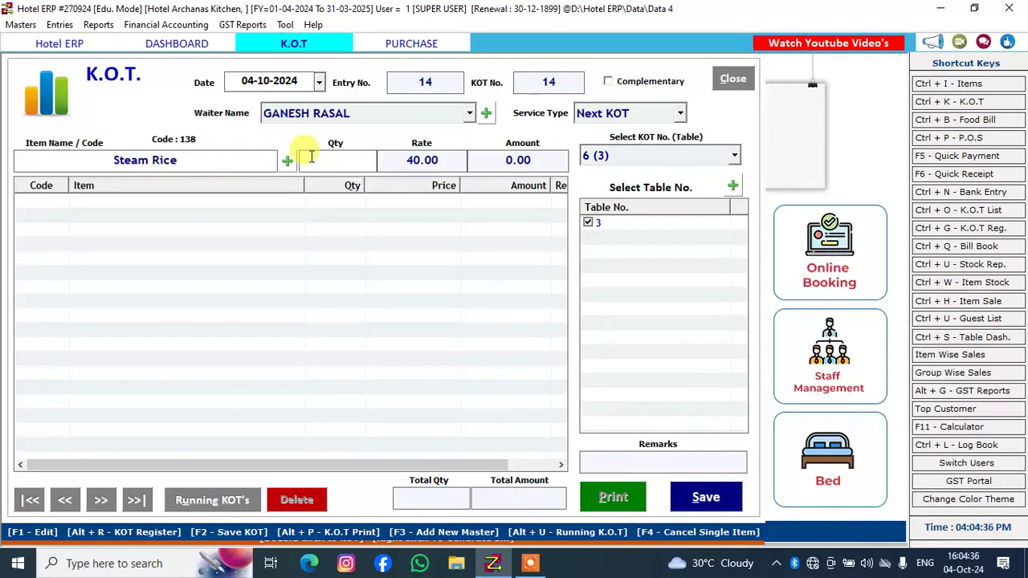
type("1")
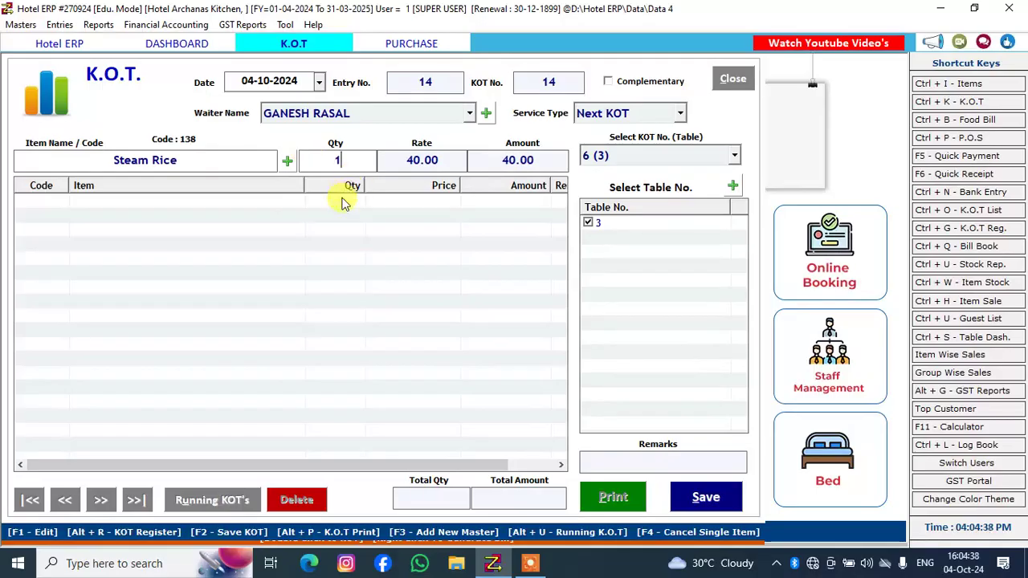
key("Return")
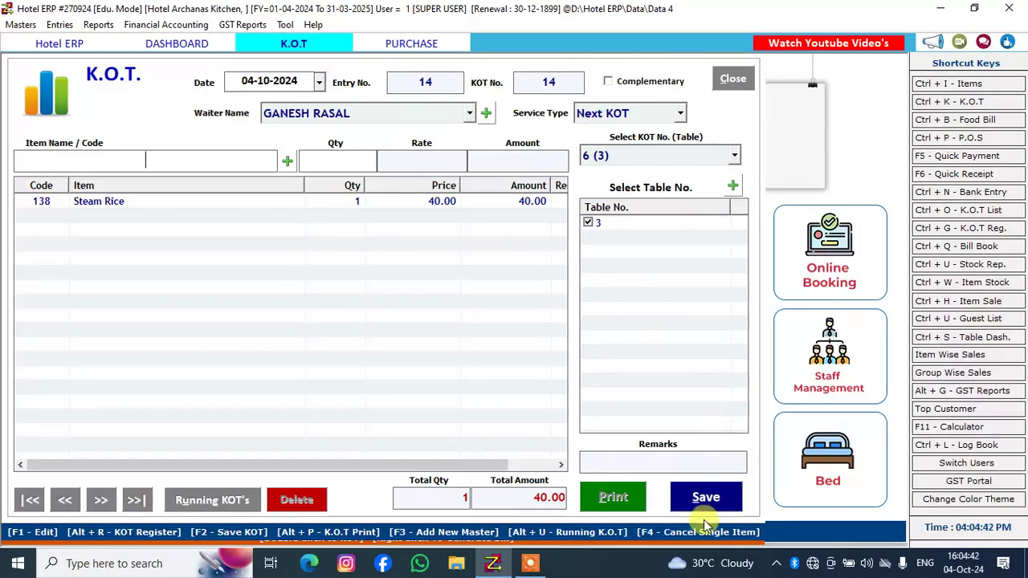
left_click(710, 495)
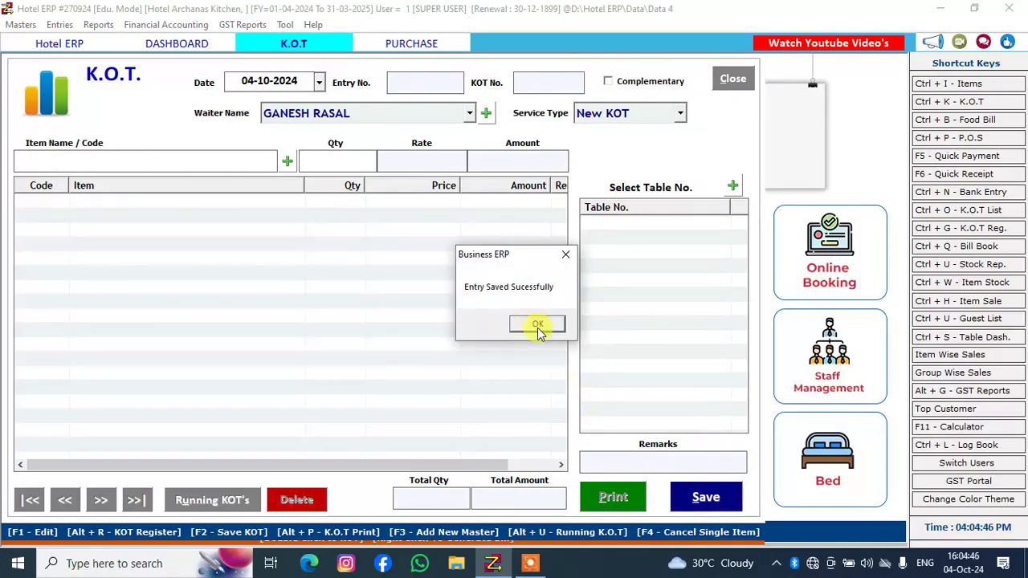
left_click(537, 322)
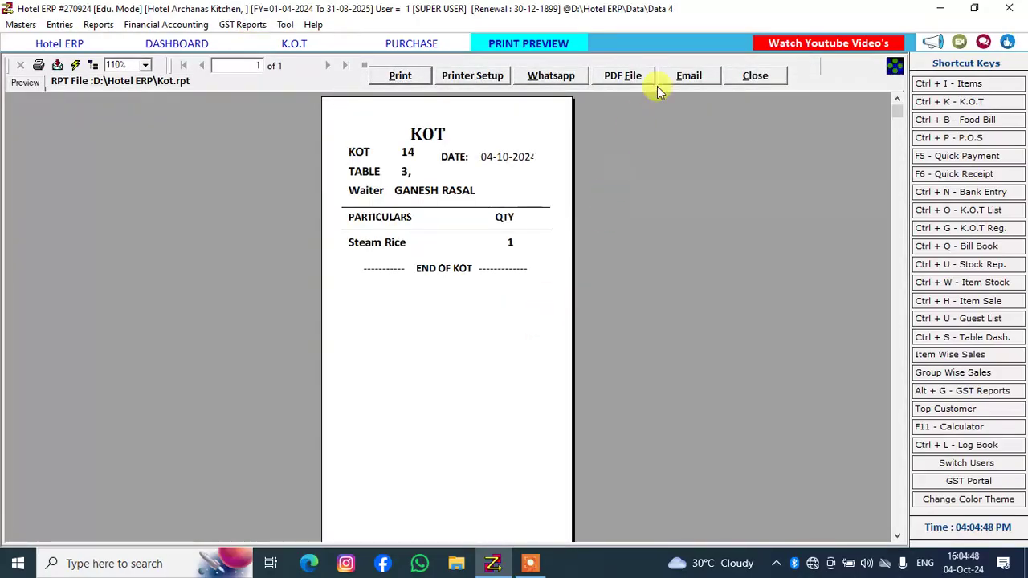
left_click(757, 77)
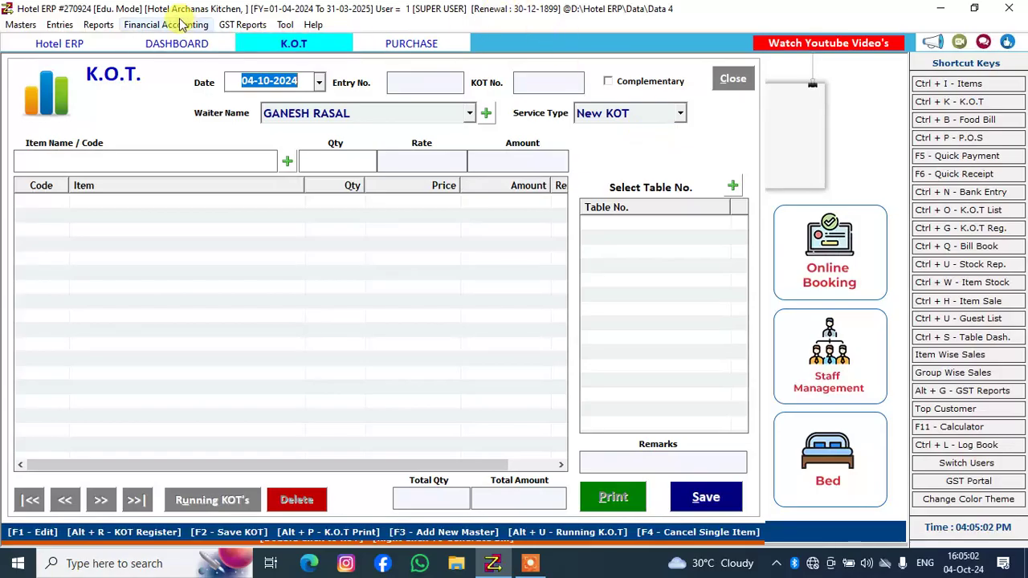
Open the Stock Summary report from the stock reports
left_click(96, 25)
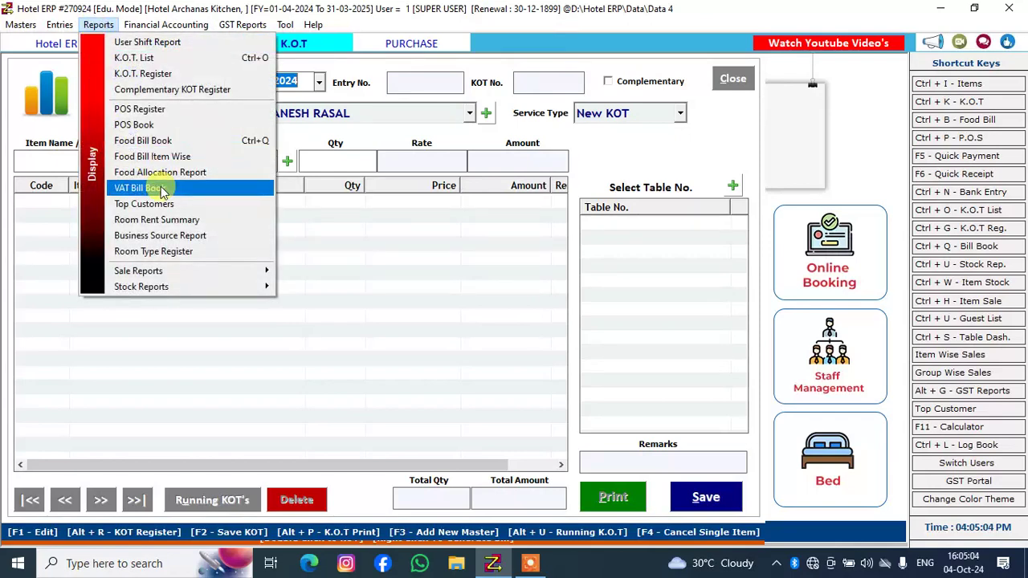
mouse_move(216, 284)
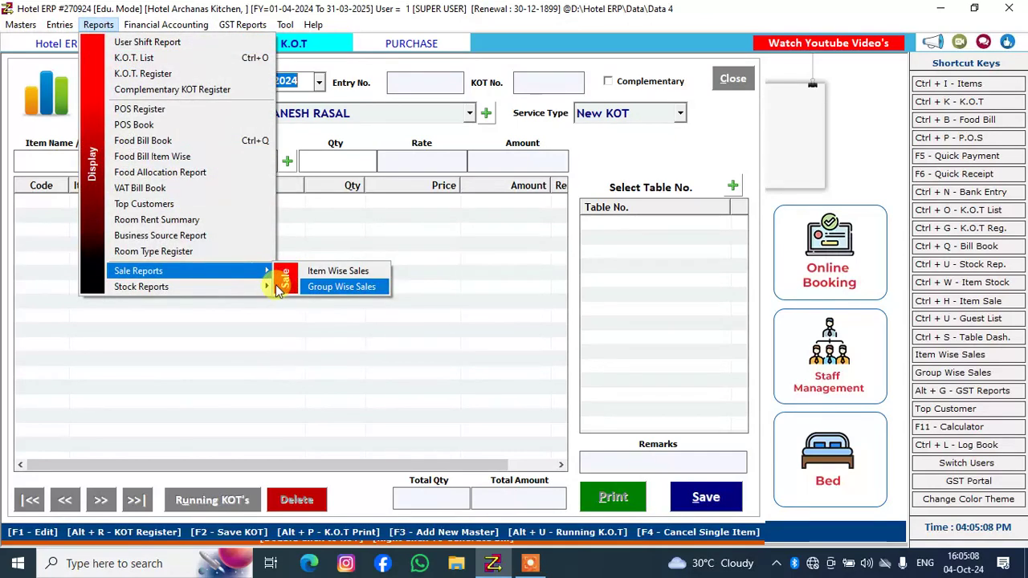
mouse_move(267, 291)
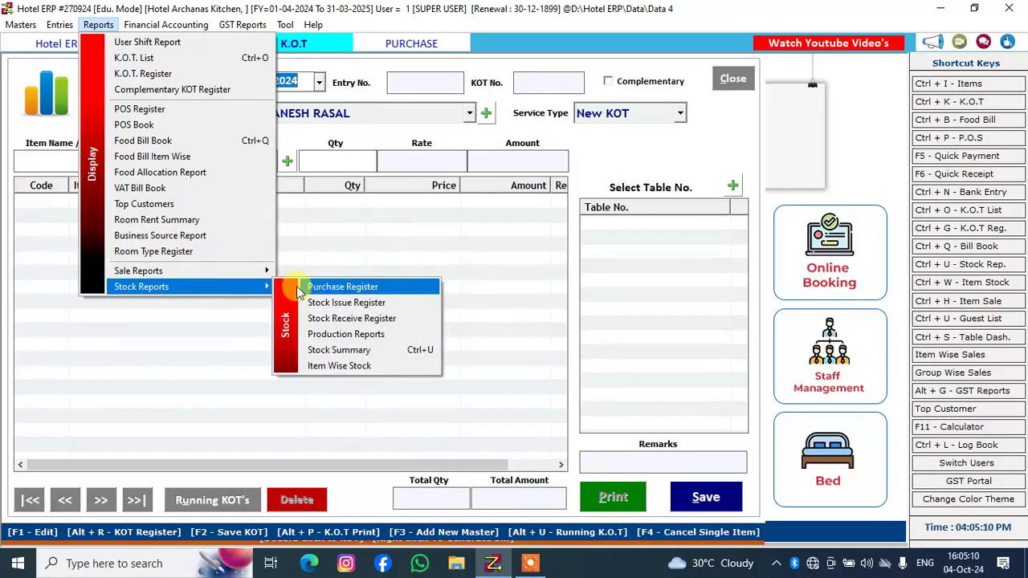
left_click(361, 355)
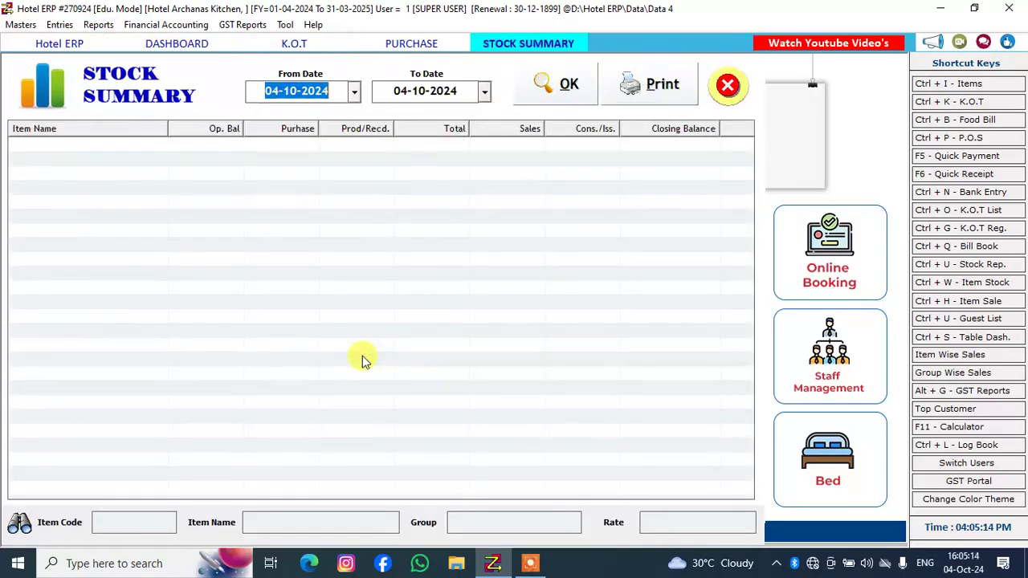
Run the Stock Summary for 04-10-2024 without a filter and again for the item name BANGDA THALI
left_click(159, 149)
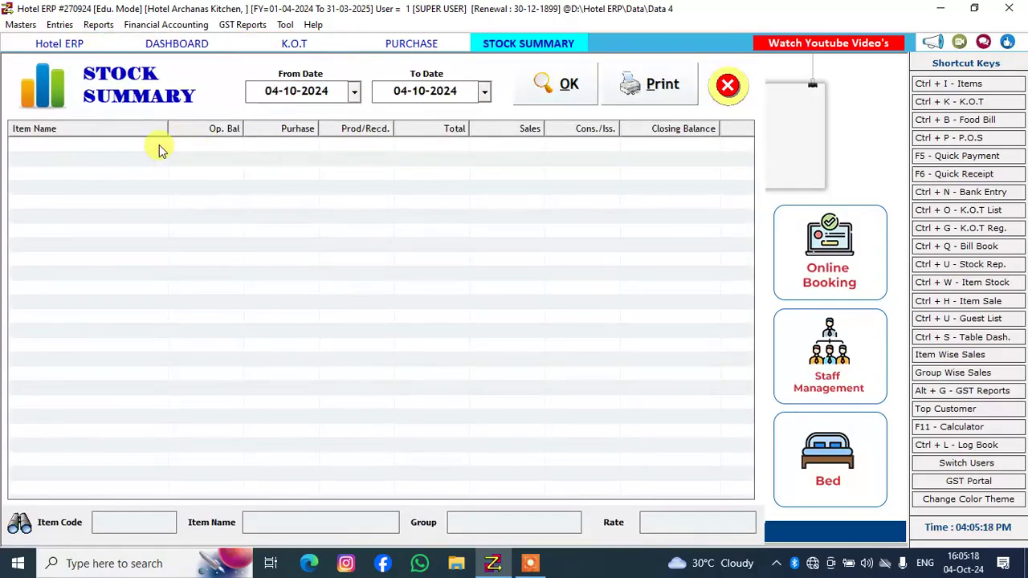
left_click(580, 82)
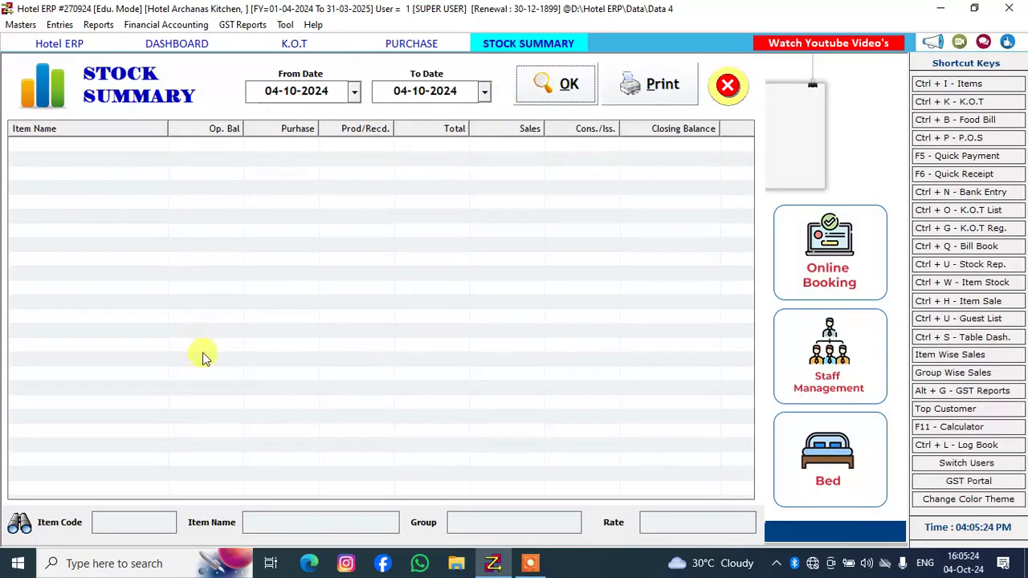
left_click(287, 523)
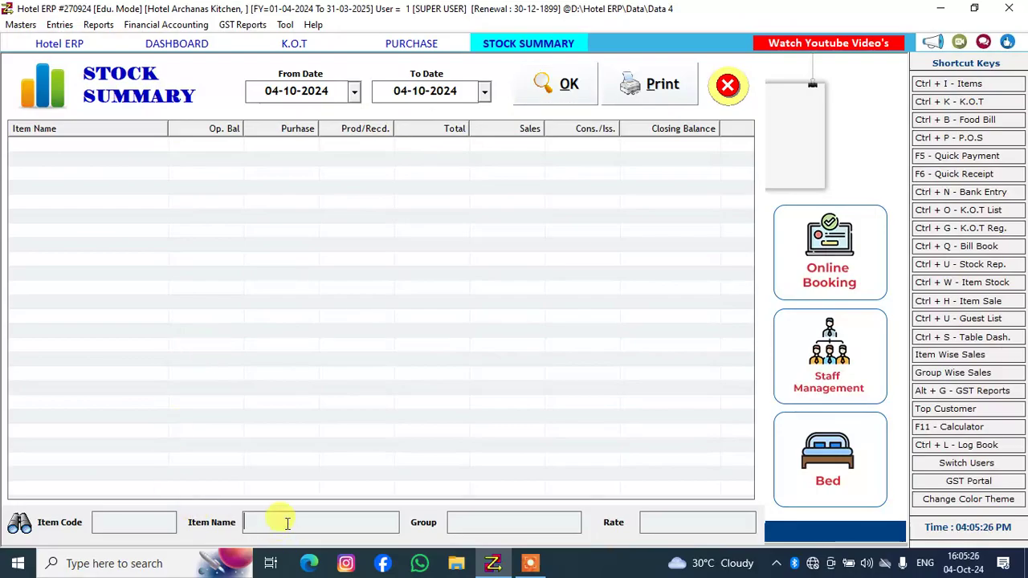
type("BANGDA")
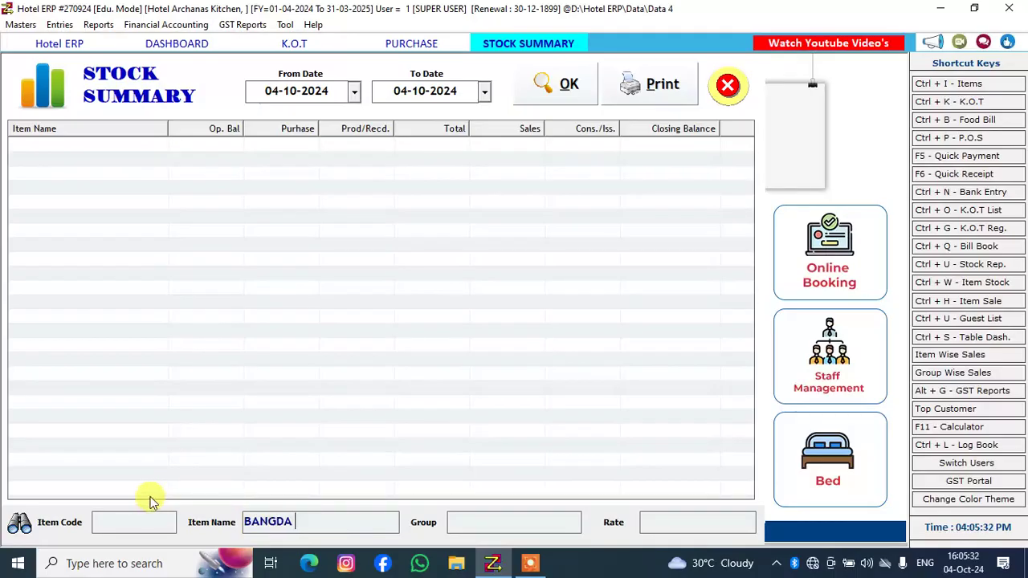
type(" THALI")
left_click(531, 85)
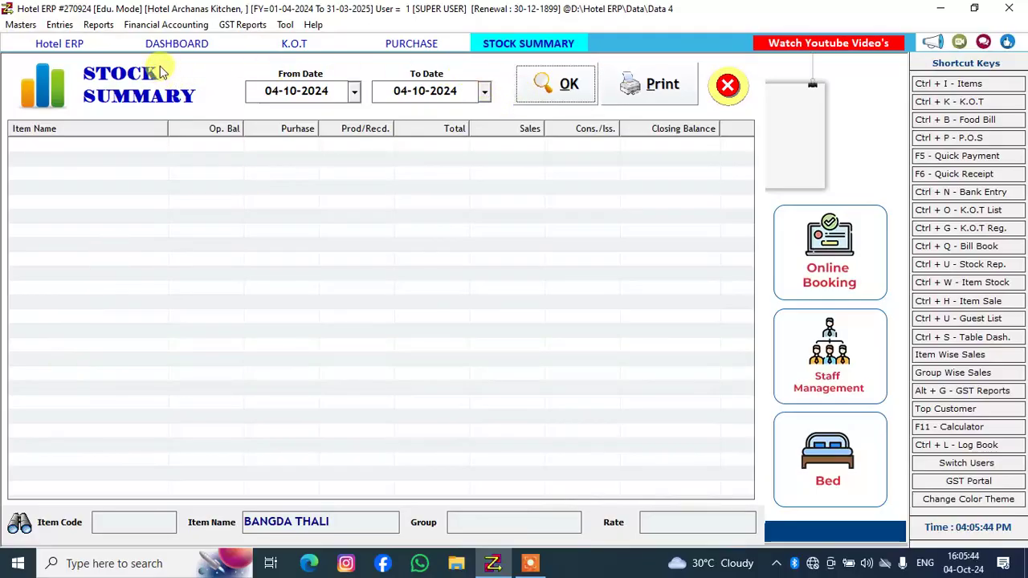
Open the Item Wise Stock report and display the 04-10-2024 stock movements of Water bottle 1lit
left_click(96, 24)
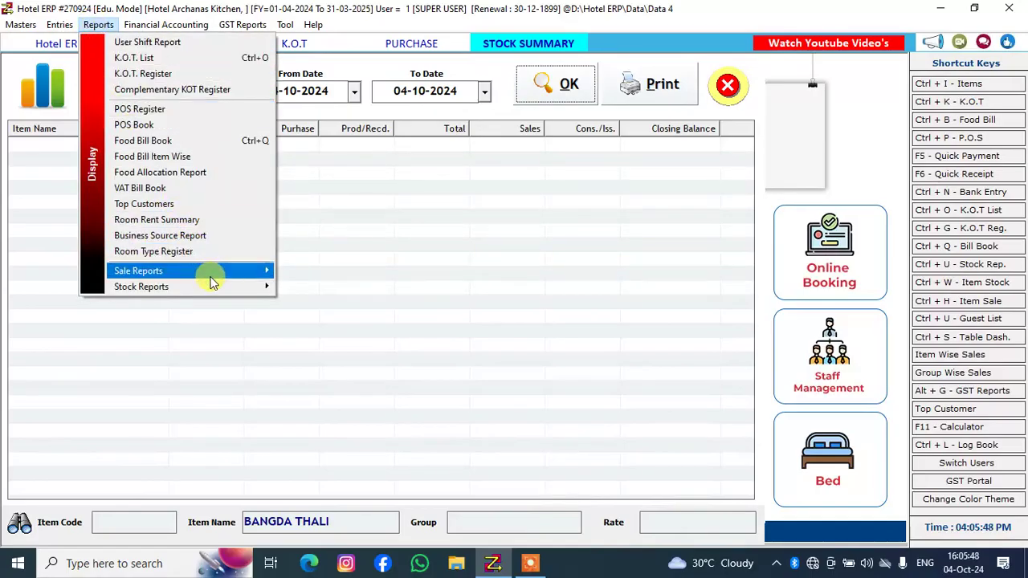
mouse_move(222, 275)
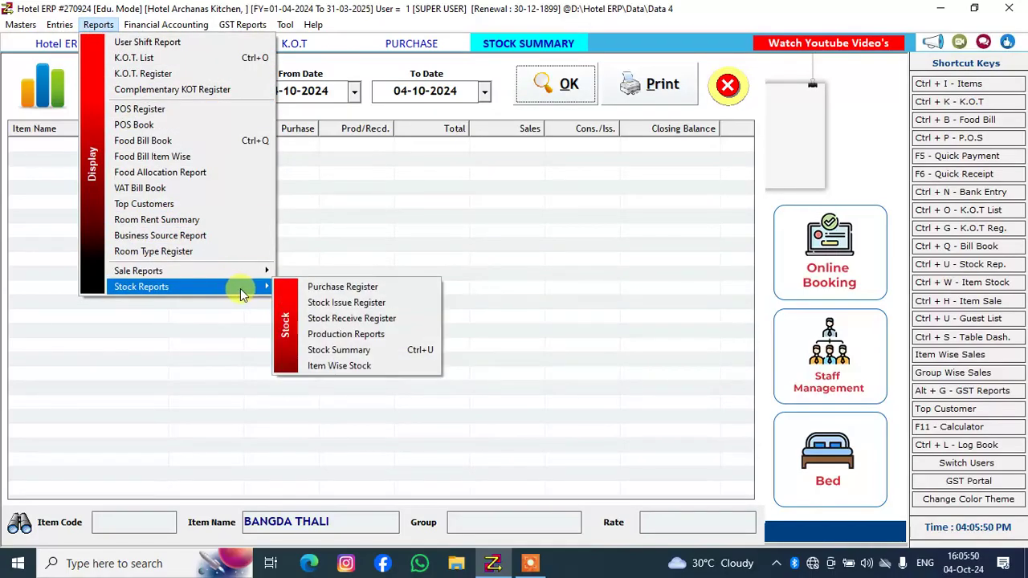
left_click(351, 365)
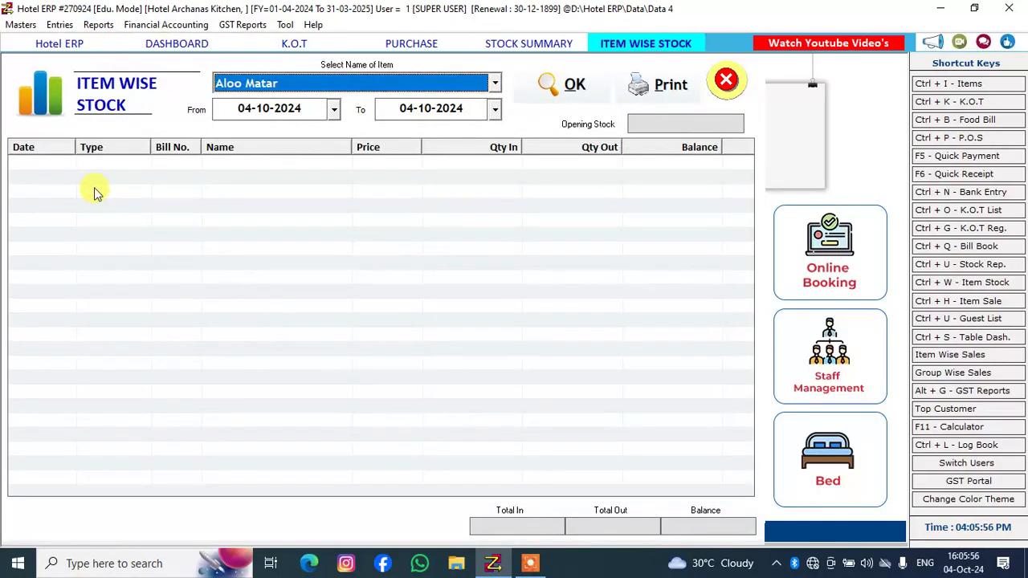
left_click(46, 162)
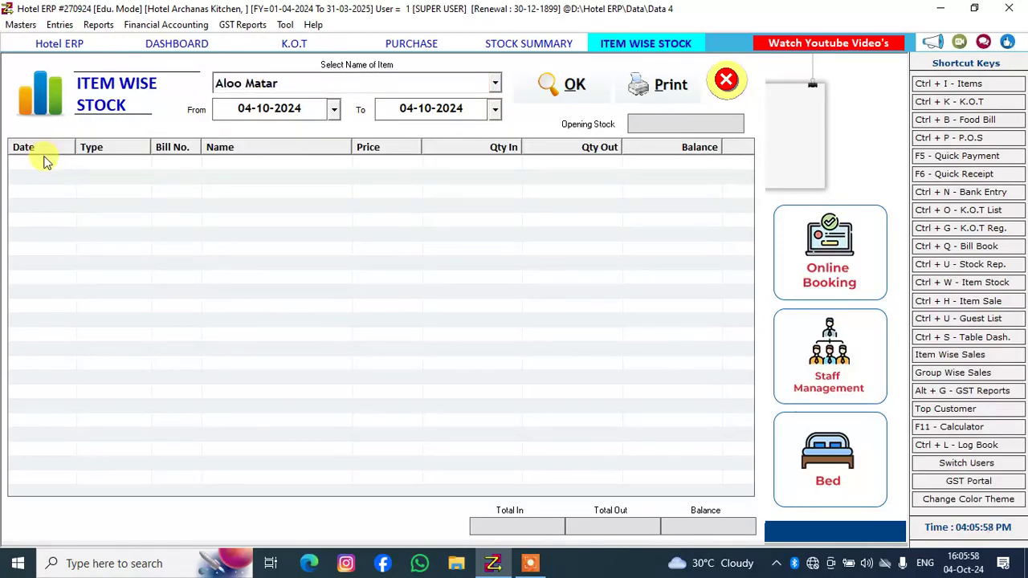
left_click(369, 81)
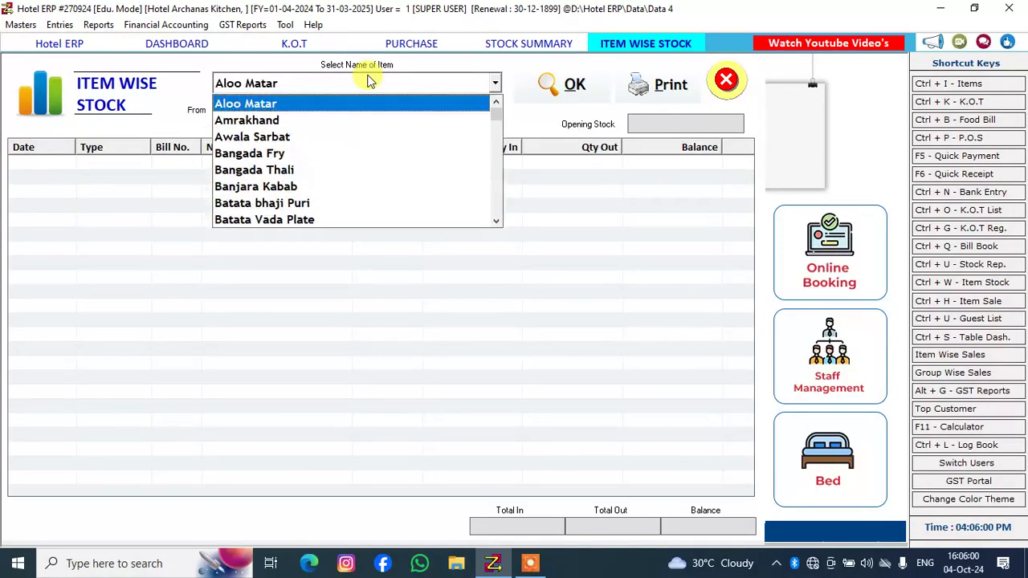
left_click(368, 81)
key("w")
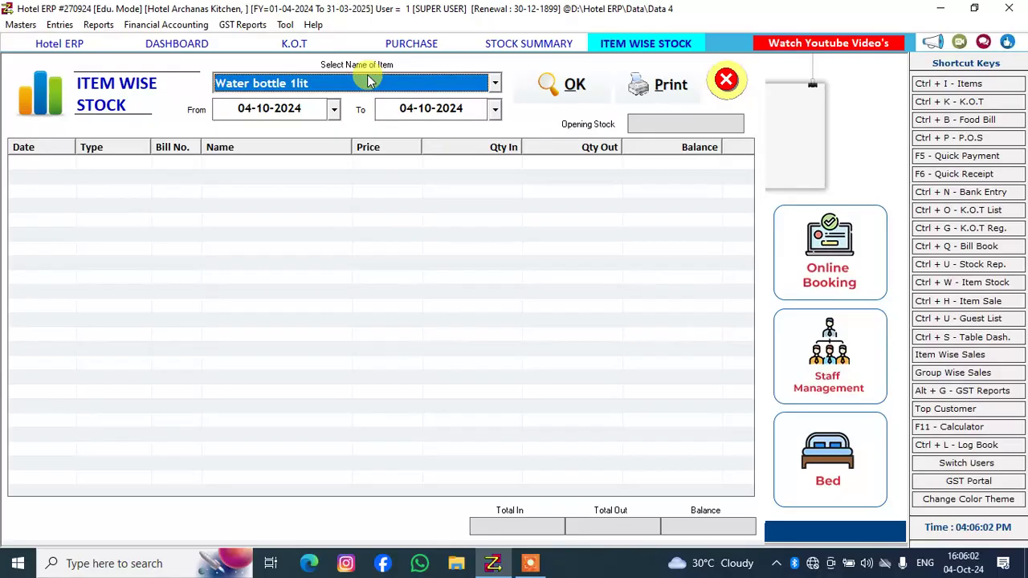
key("Return")
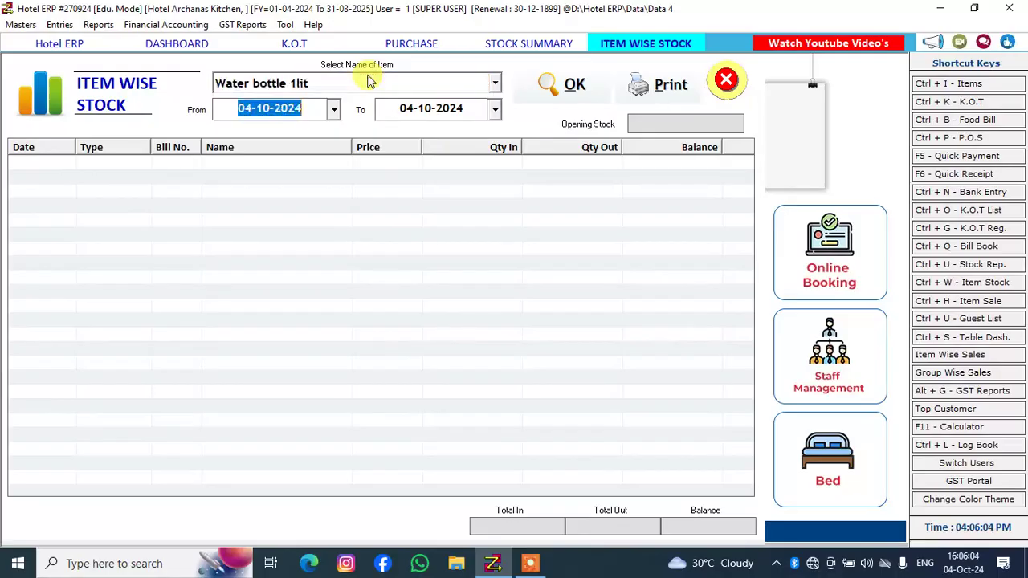
key("Return")
key("Return")
key("Return")
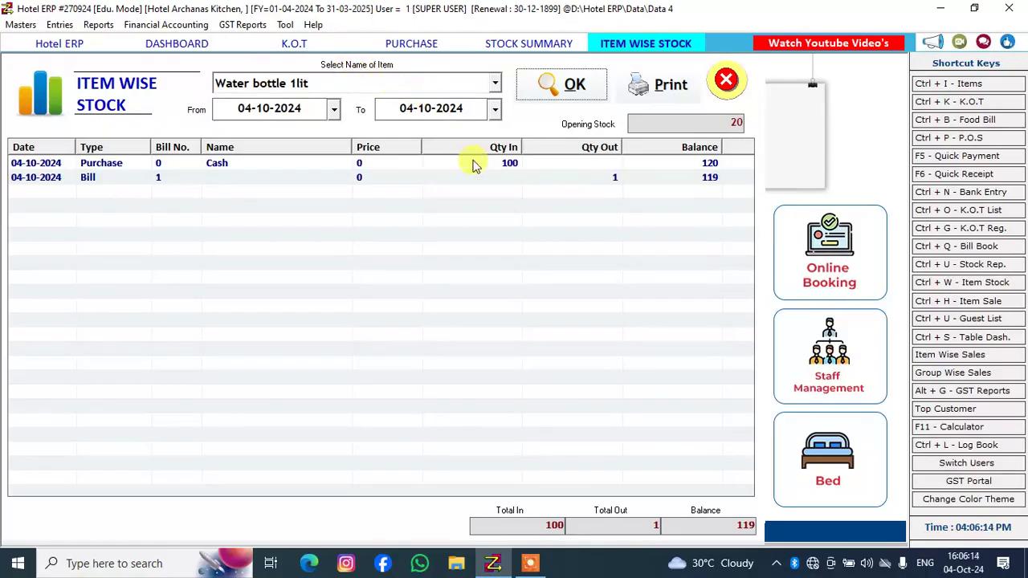
Display the item wise stock of Bangada Fry for 04-10-2024
left_click(447, 89)
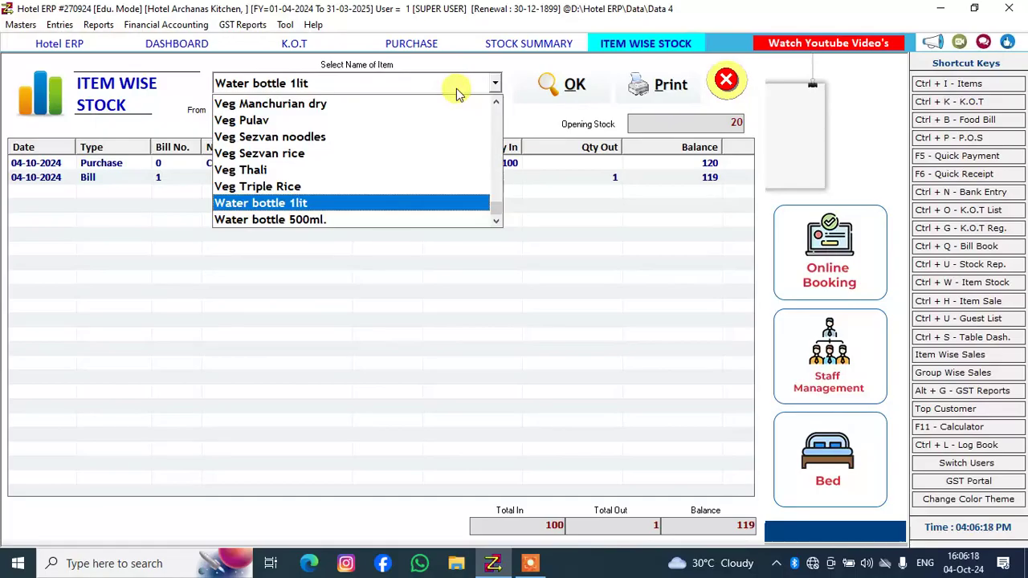
key("b")
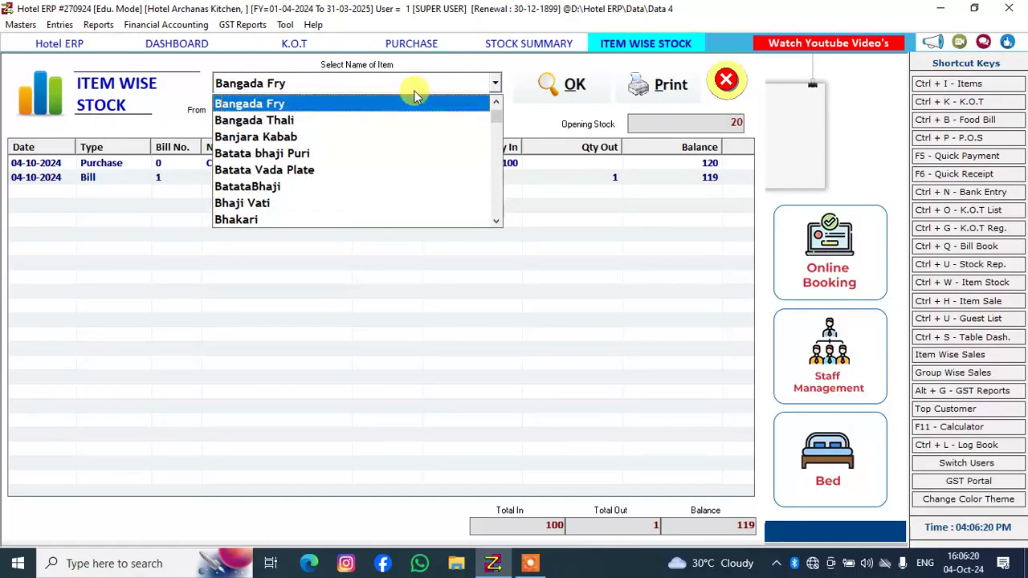
key("Return")
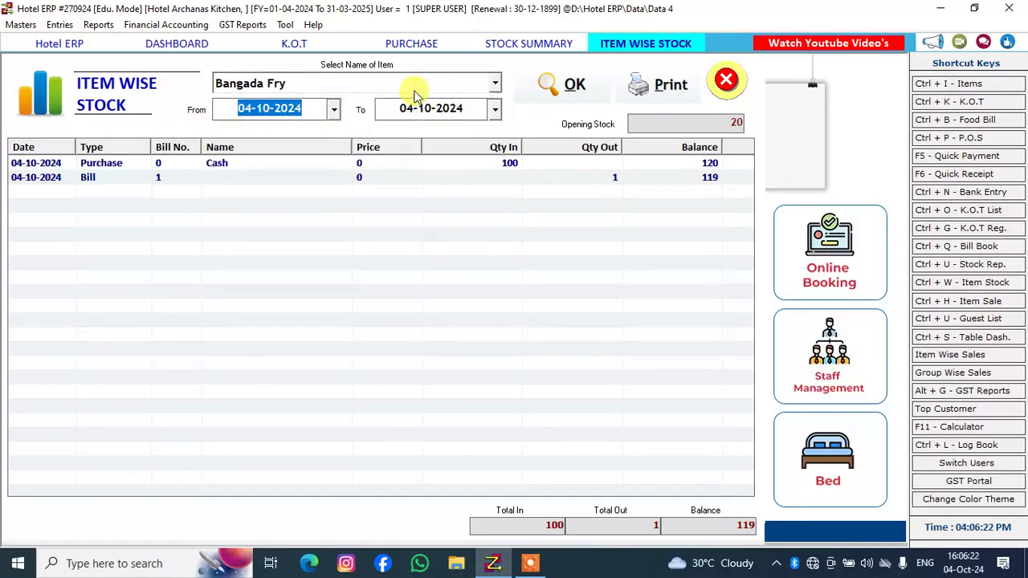
key("Return")
key("Return")
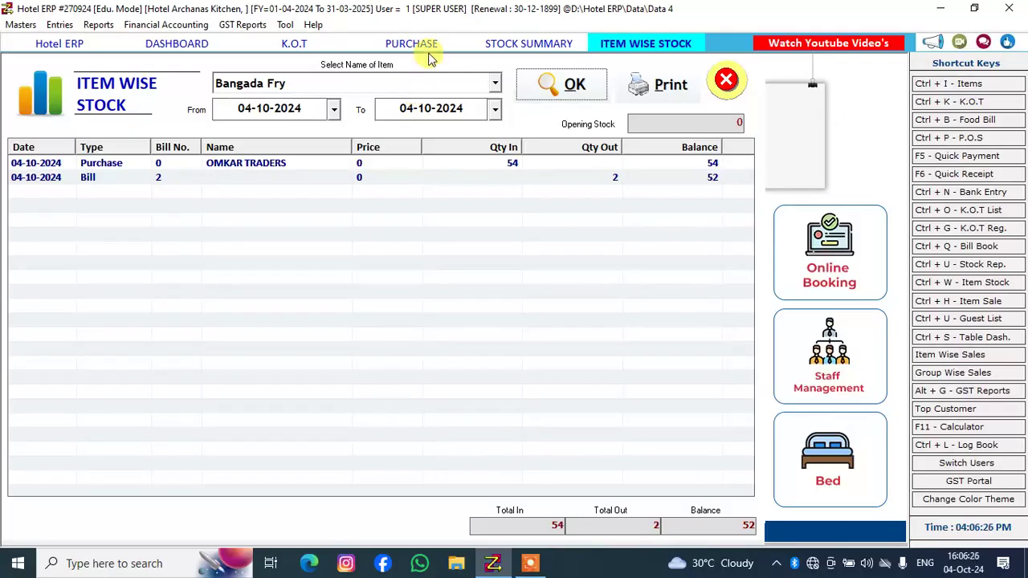
Switch the item wise stock report to Idali Sambhar and run it for 04-10-2024
left_click(428, 87)
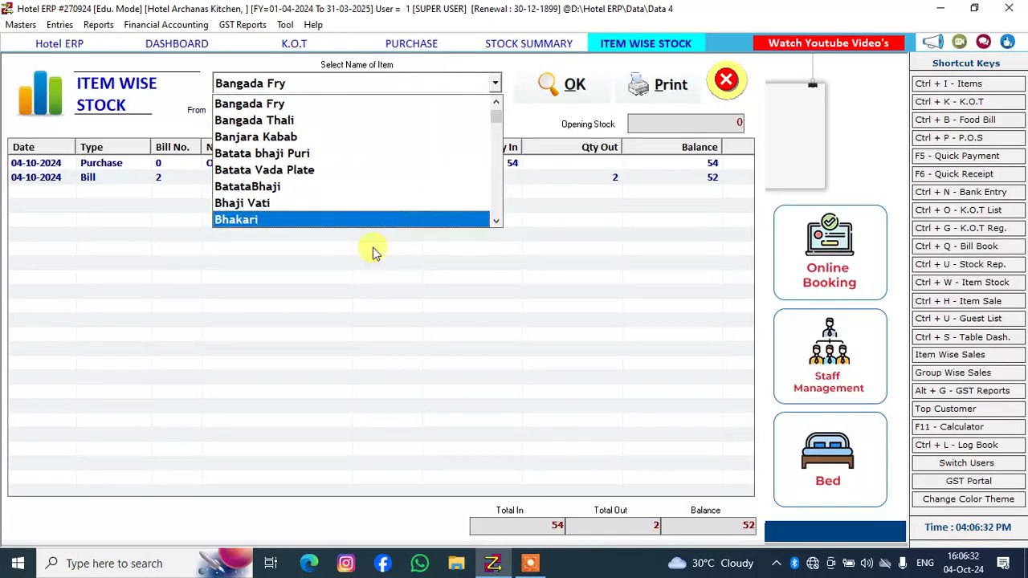
left_click(434, 80)
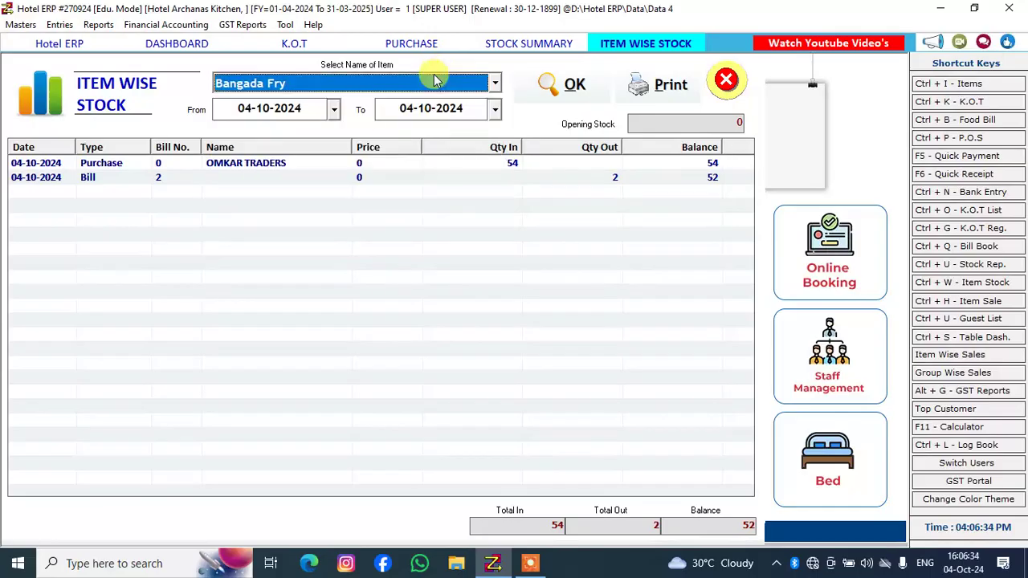
key("i")
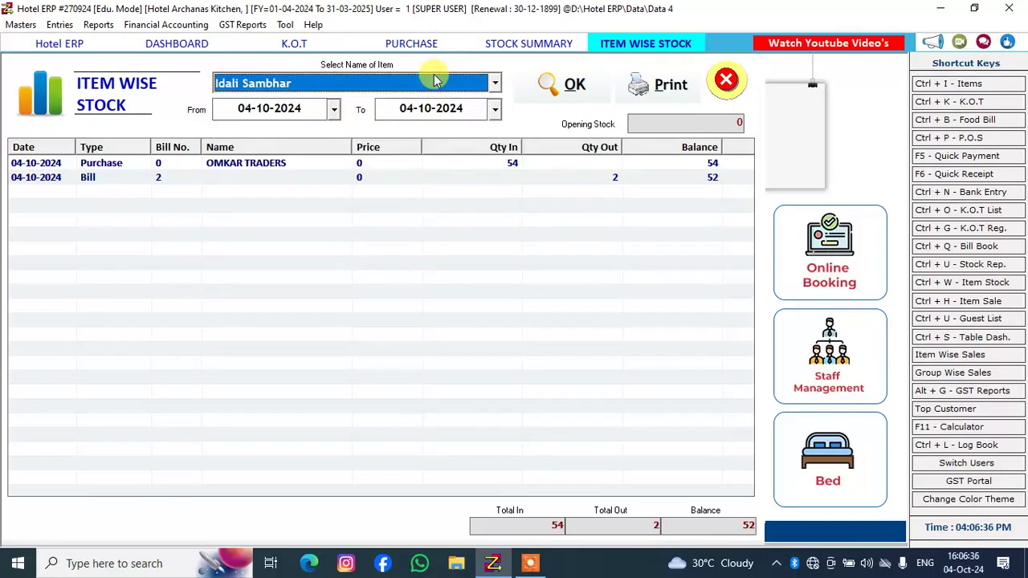
key("Return")
key("Return")
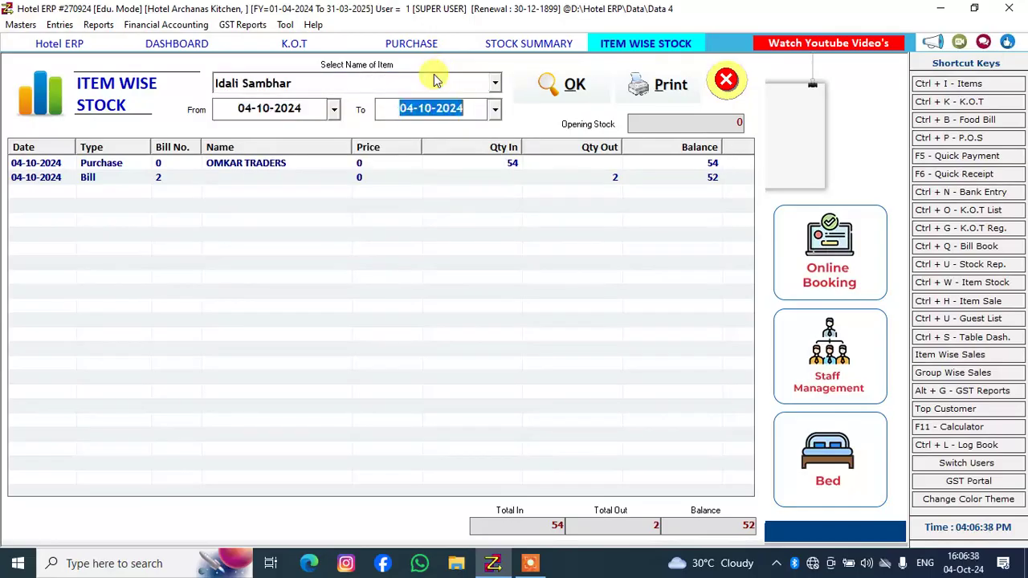
key("Return")
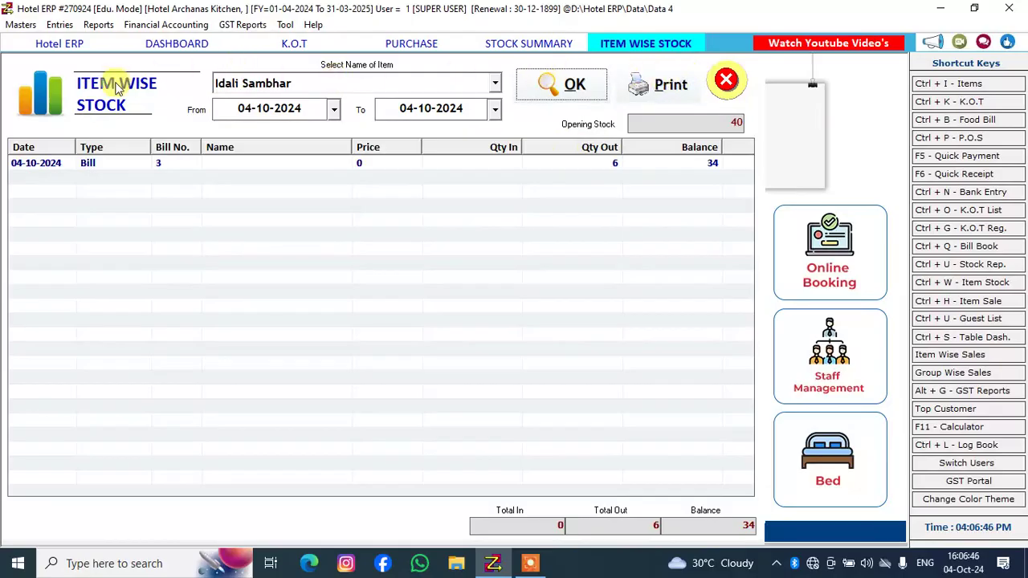
Open the Item Wise Sales report and run it for 04-10-2024 across all services
left_click(96, 25)
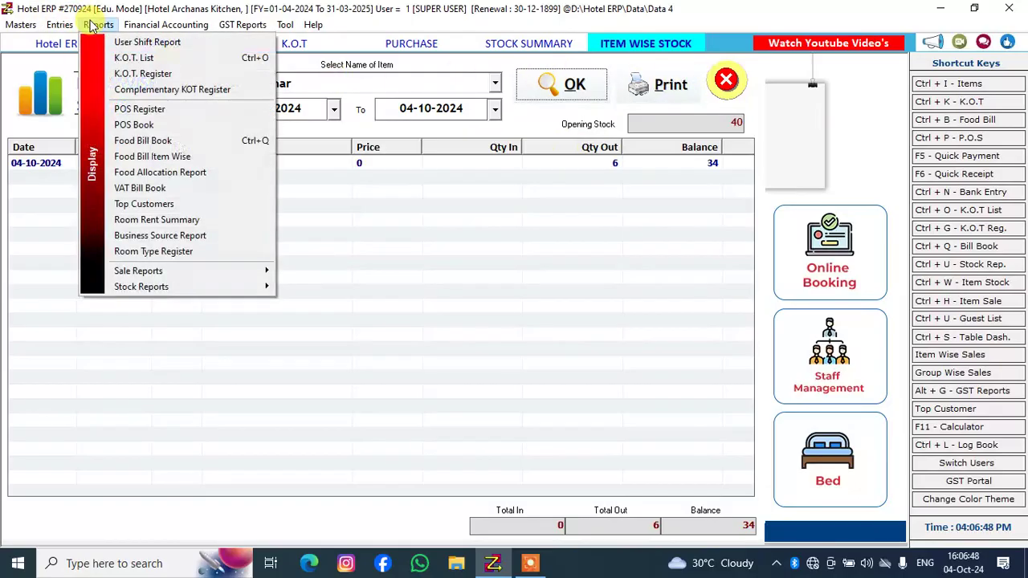
mouse_move(198, 270)
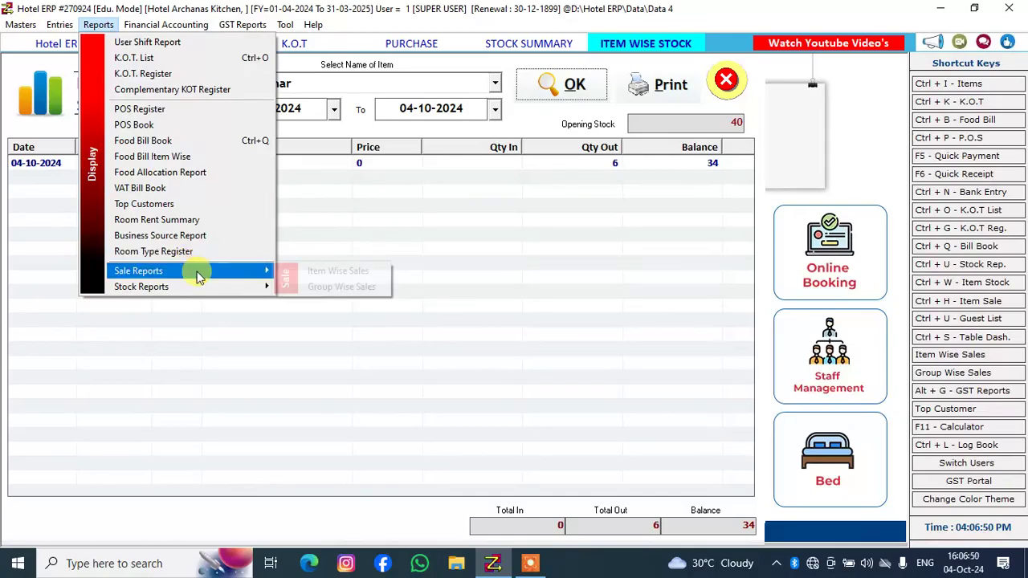
left_click(319, 272)
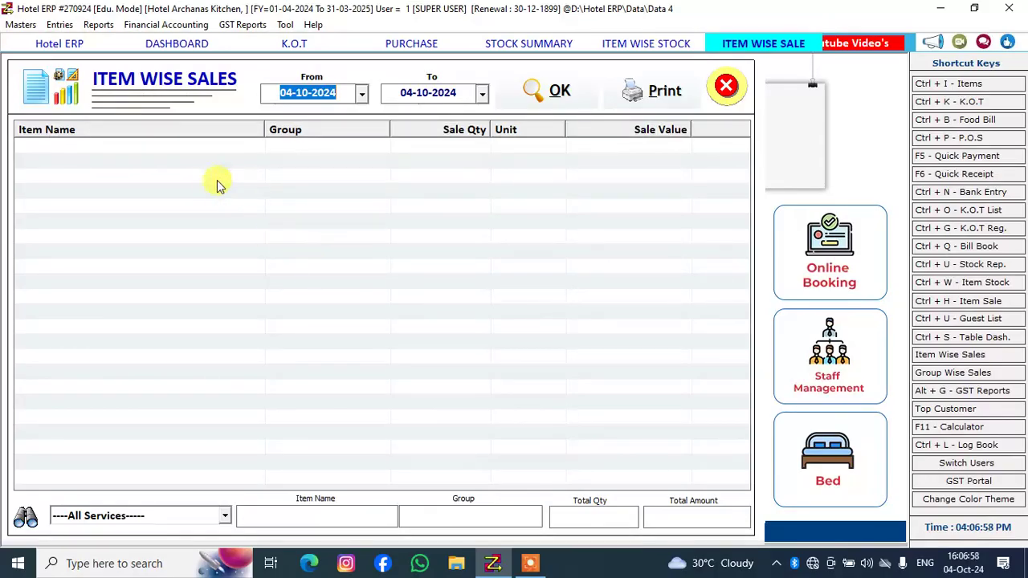
left_click(568, 88)
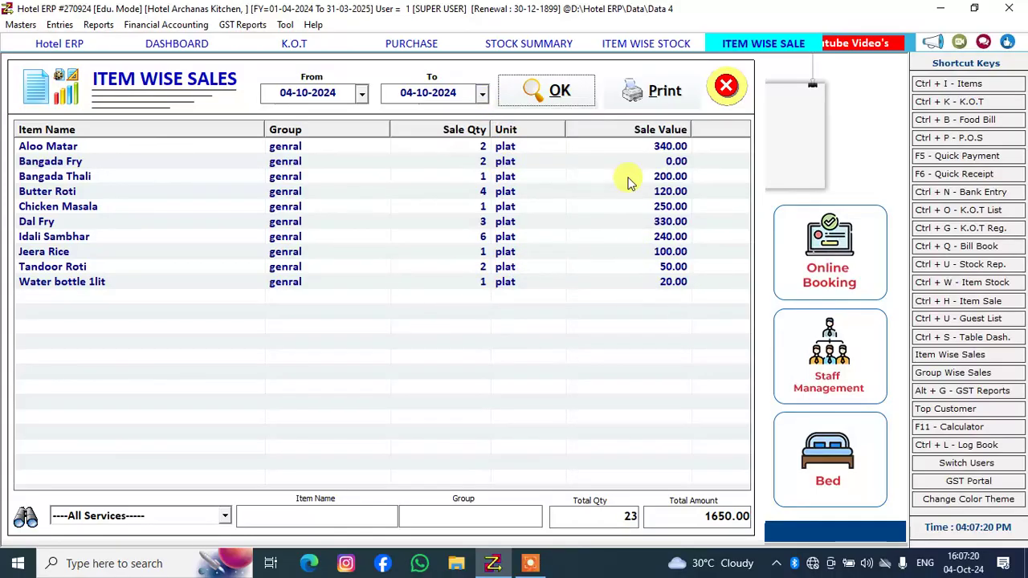
Return to the table dashboard and generate the bill for occupied table 3
left_click(180, 45)
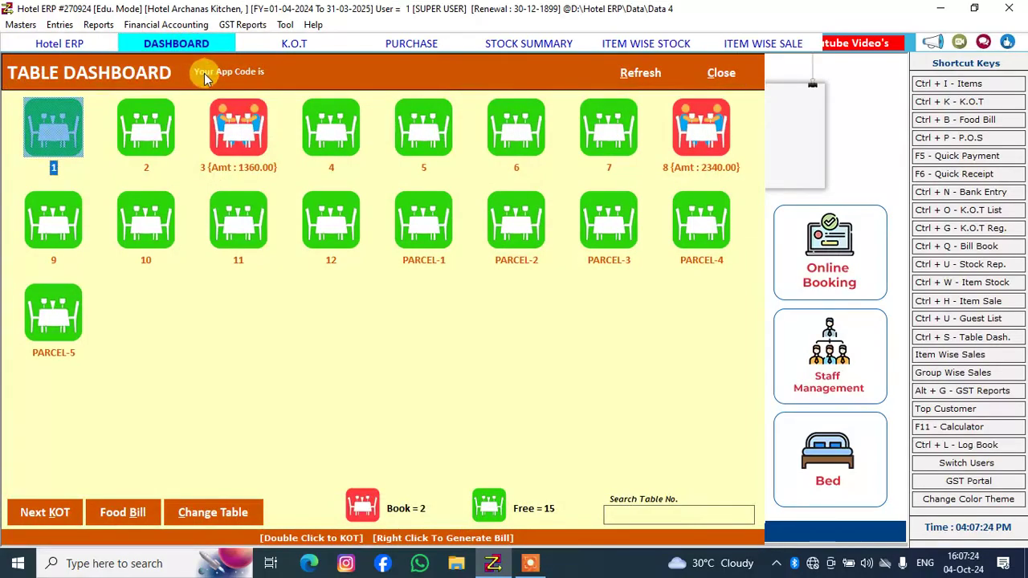
left_click(257, 141)
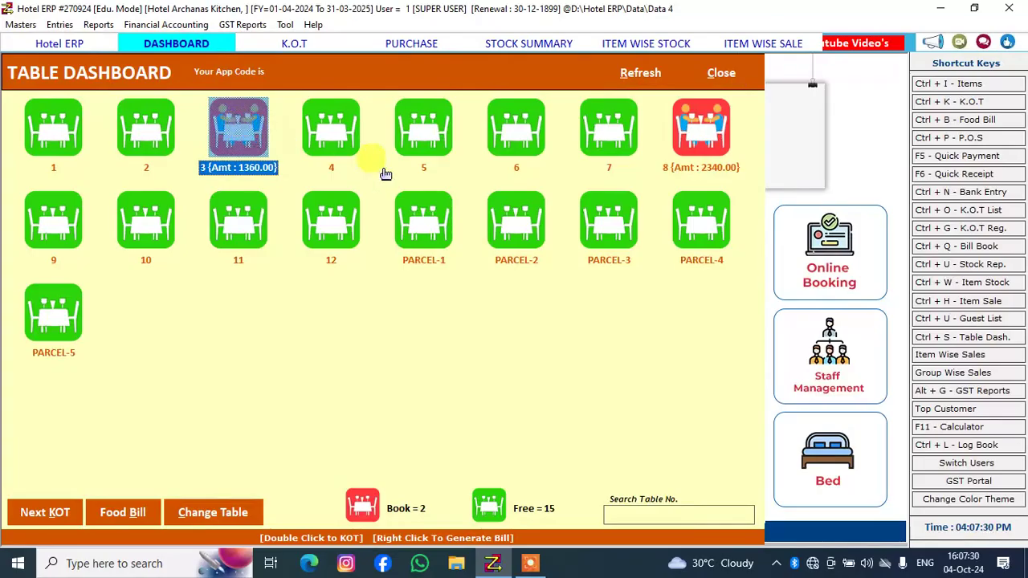
left_click(616, 126)
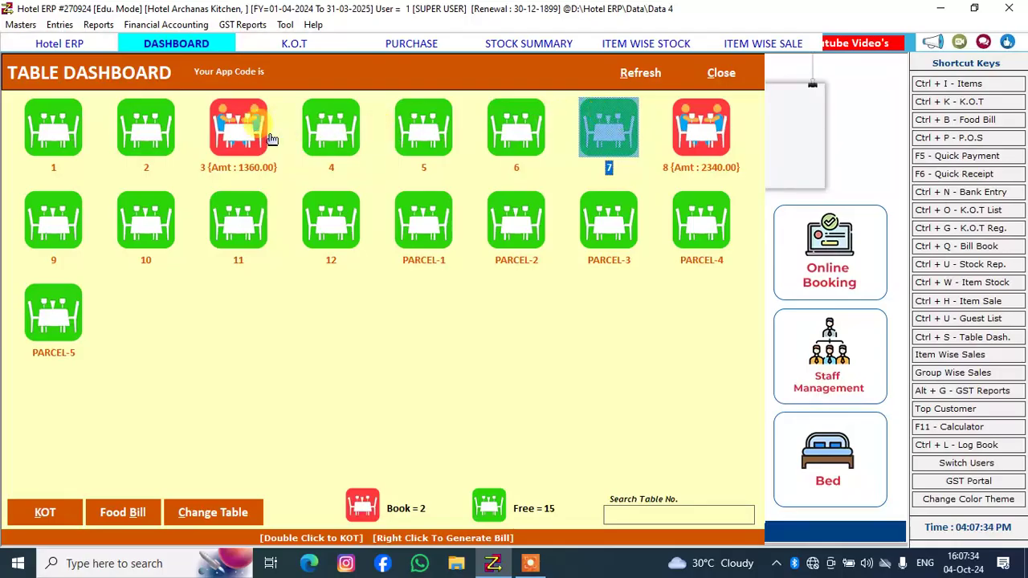
left_click(236, 137)
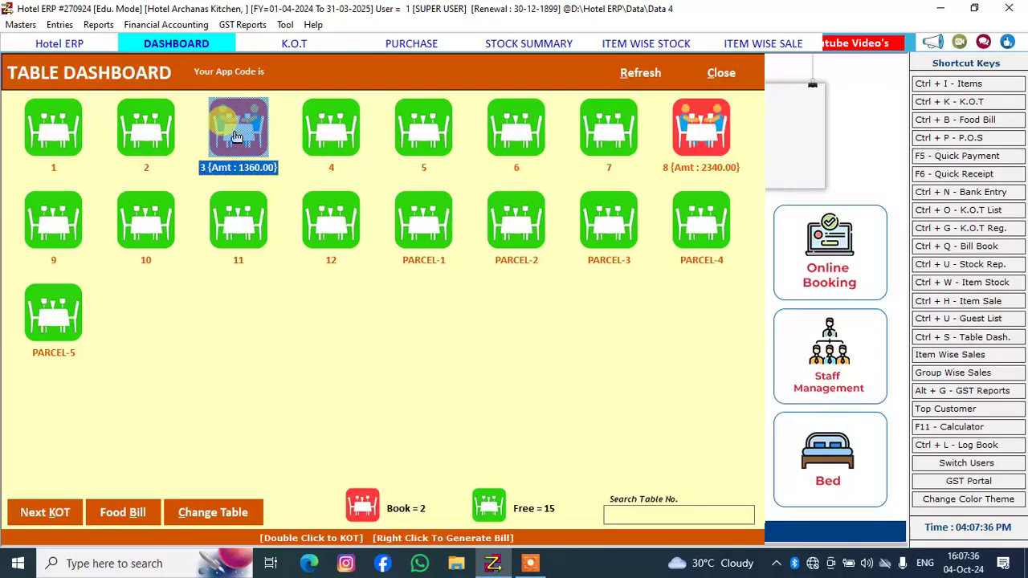
right_click(236, 138)
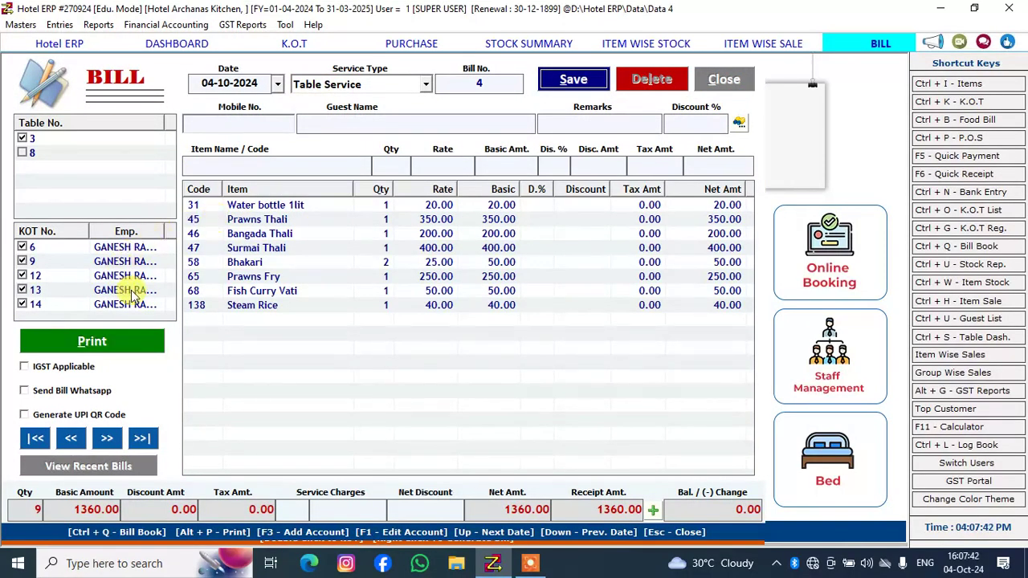
Print the table 3 bill through its invoice preview and close the preview
left_click(157, 342)
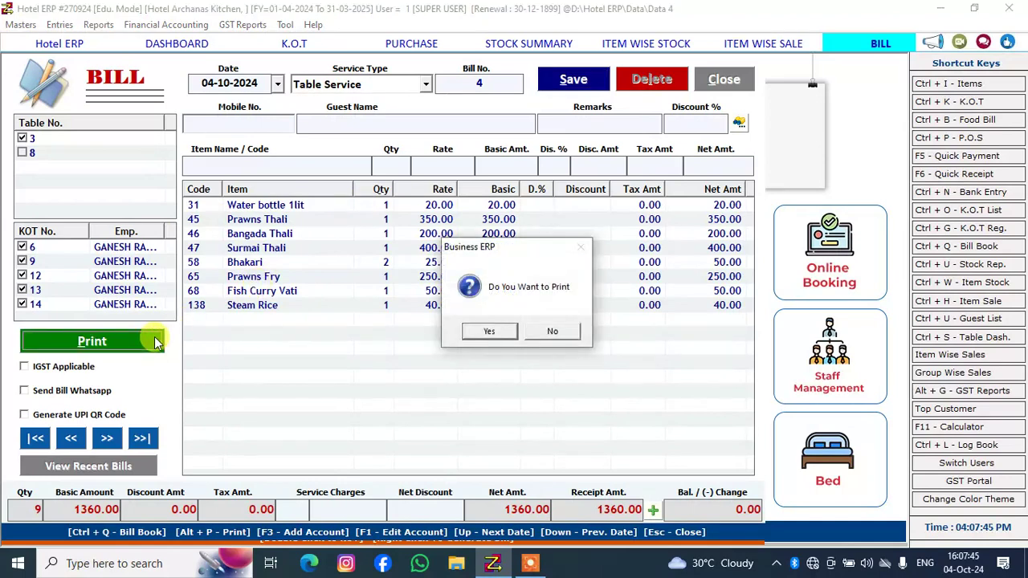
left_click(474, 330)
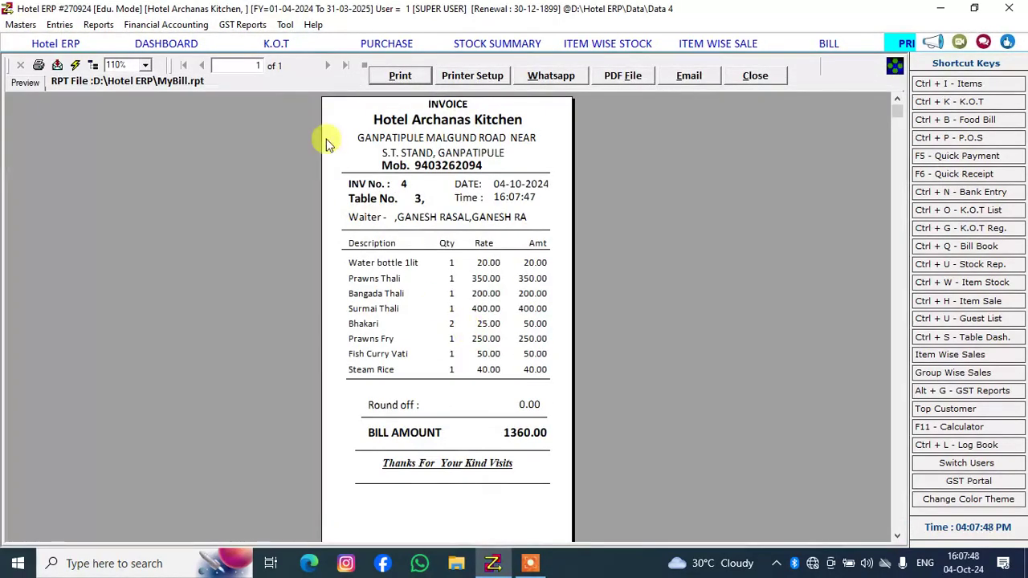
left_click(389, 83)
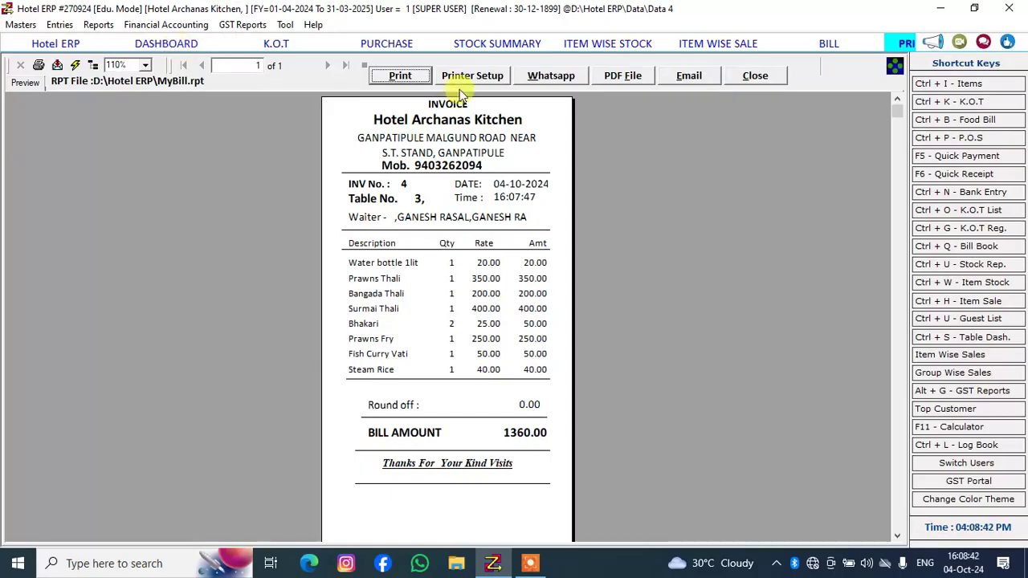
left_click(766, 76)
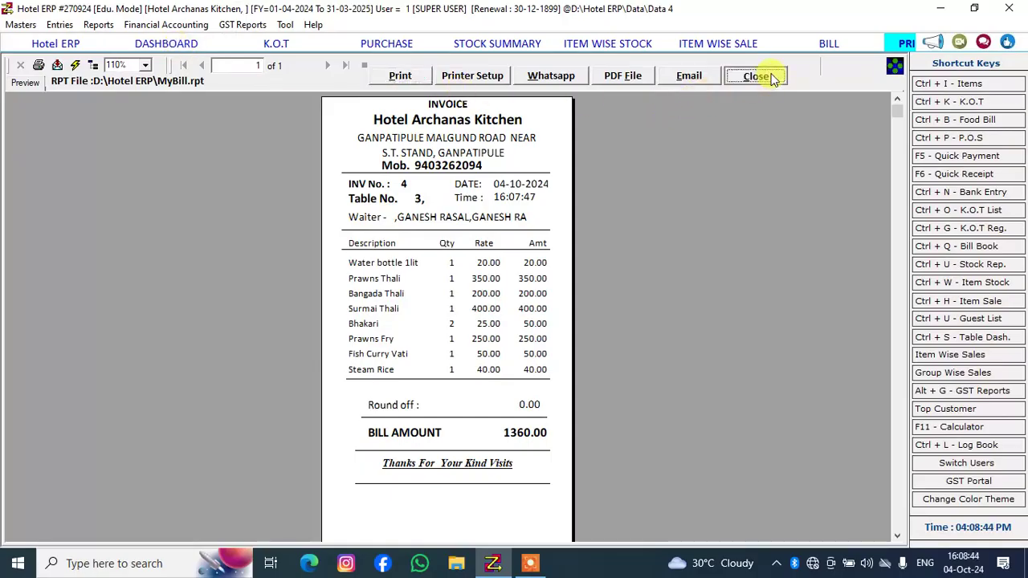
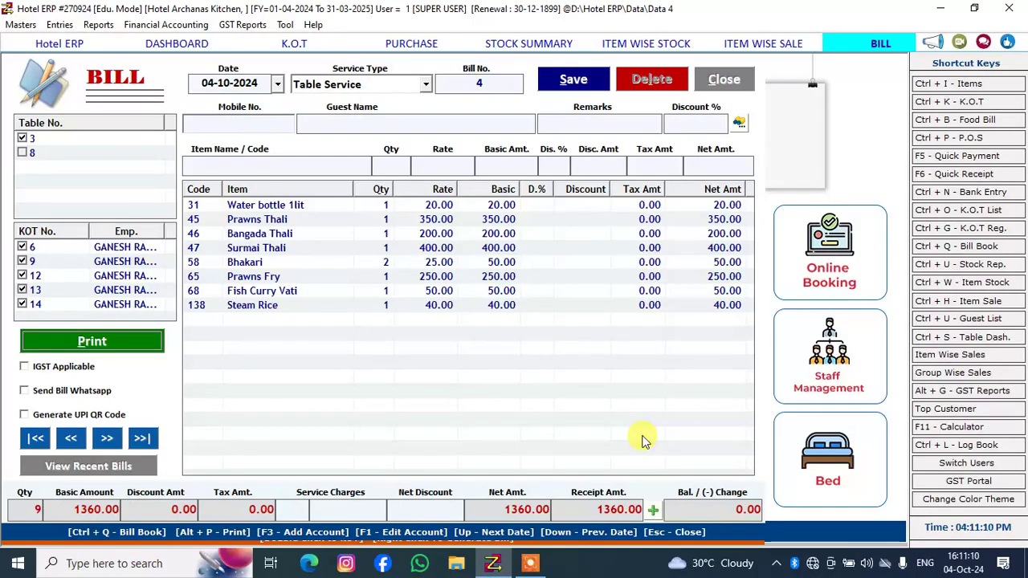
Add the item Tak with quantity 2 at rate 20.00 to the table 3 bill
left_click(642, 441)
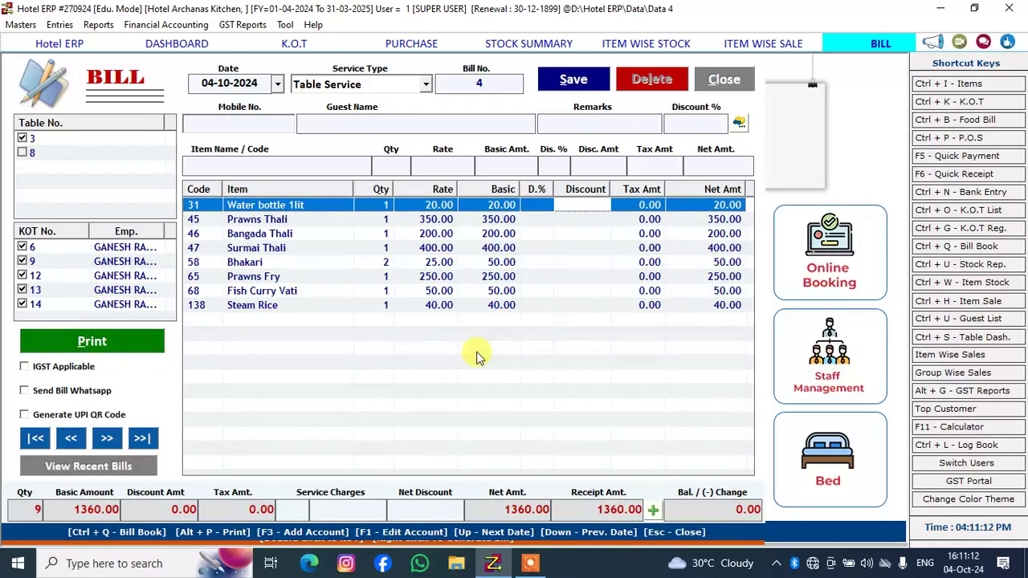
left_click(225, 167)
type("TA")
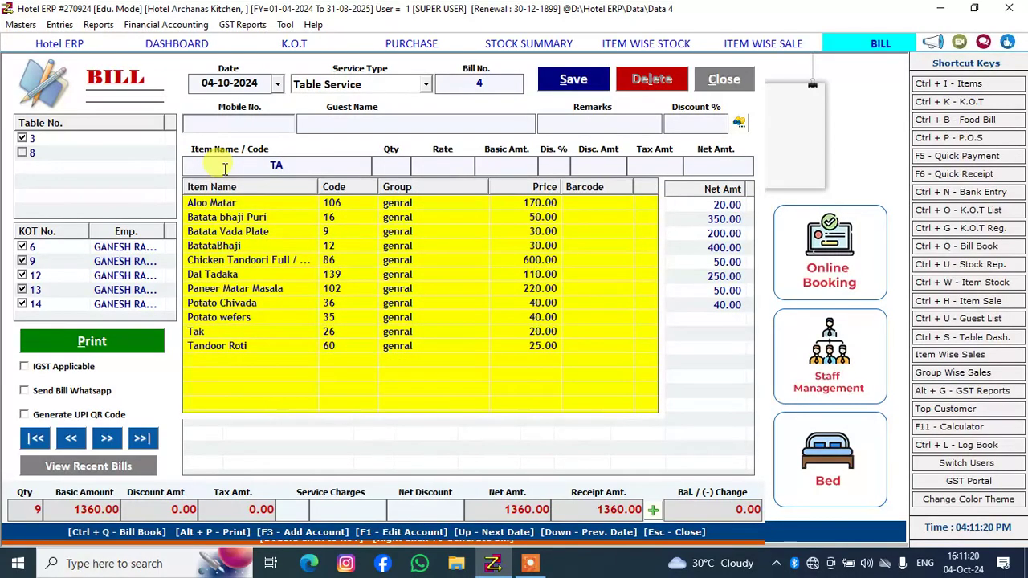
type("K")
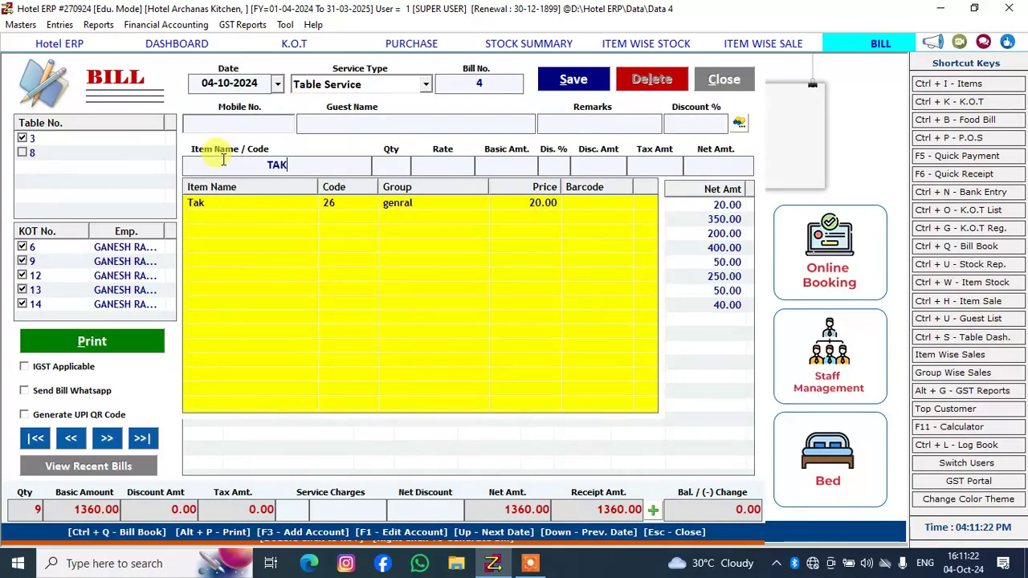
key("Down")
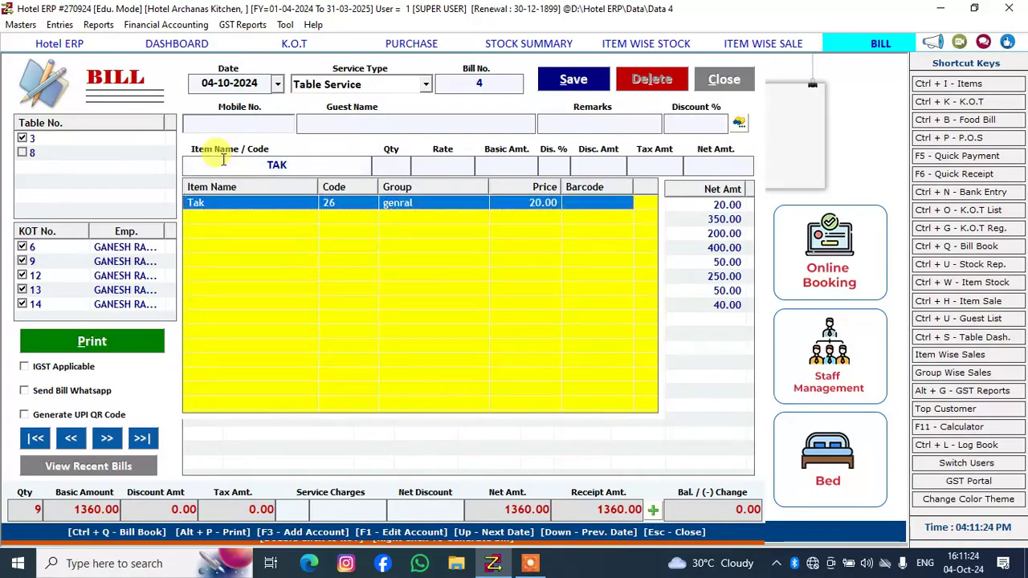
key("Return")
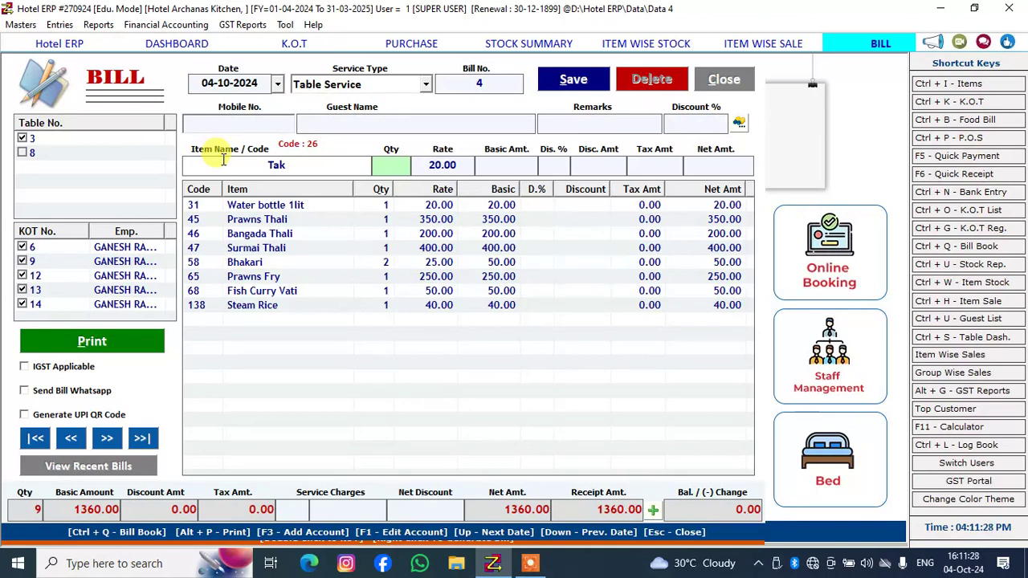
type("2")
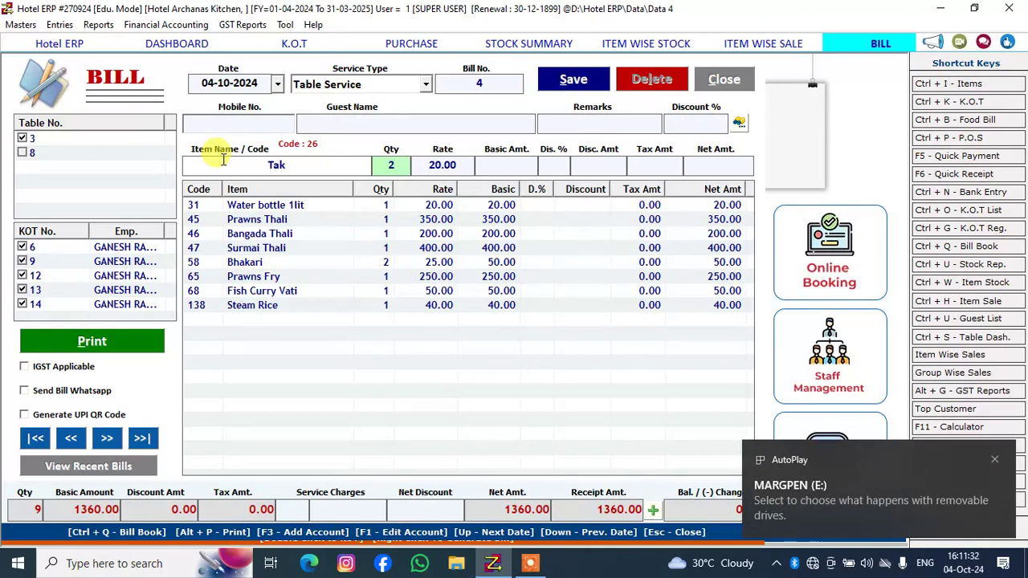
key("Return")
key("Return")
key("Return")
key("Return")
key("Return")
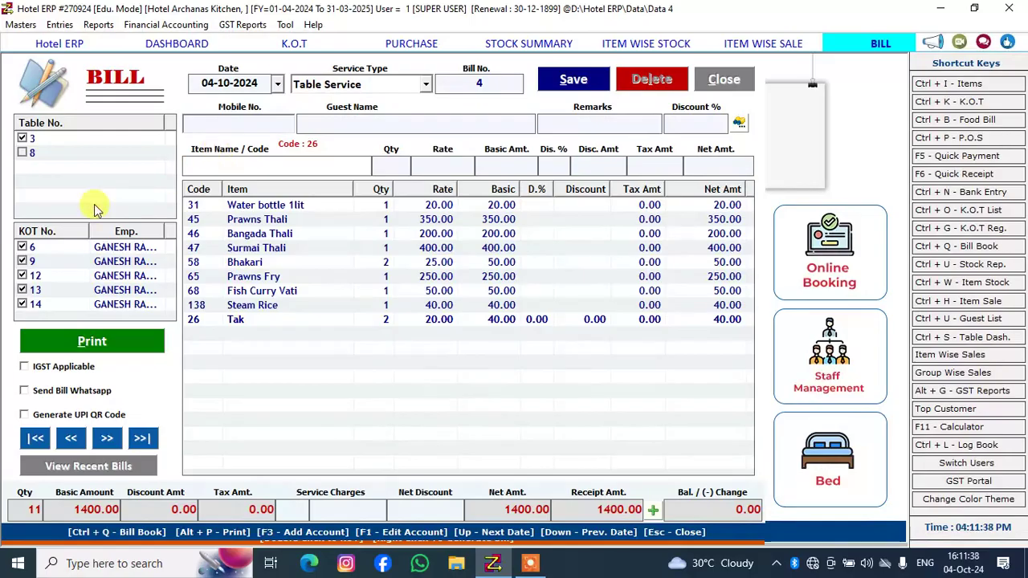
Print the updated table 3 bill, including the added Tak, from its invoice preview
left_click(97, 345)
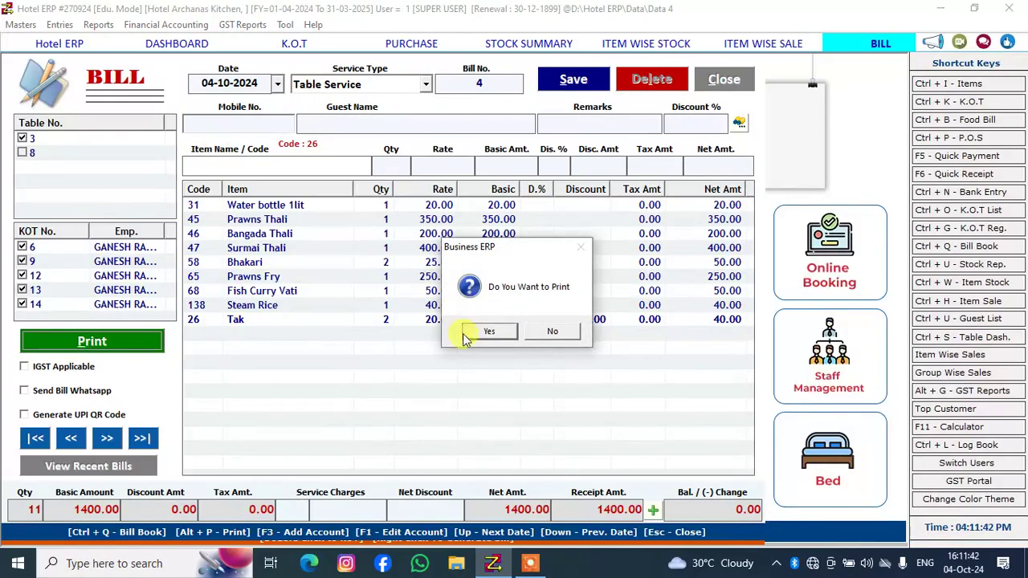
left_click(485, 333)
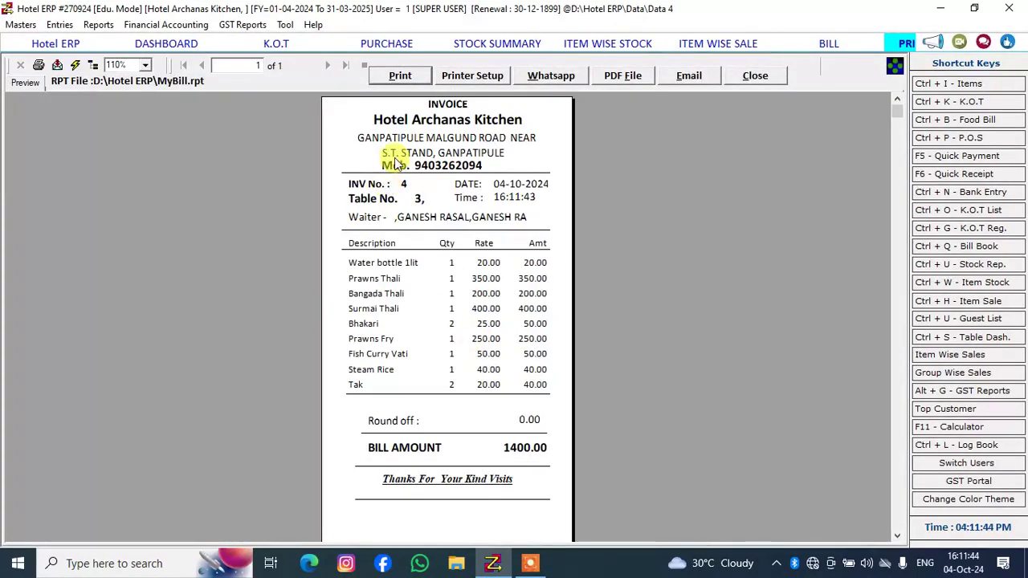
left_click(407, 79)
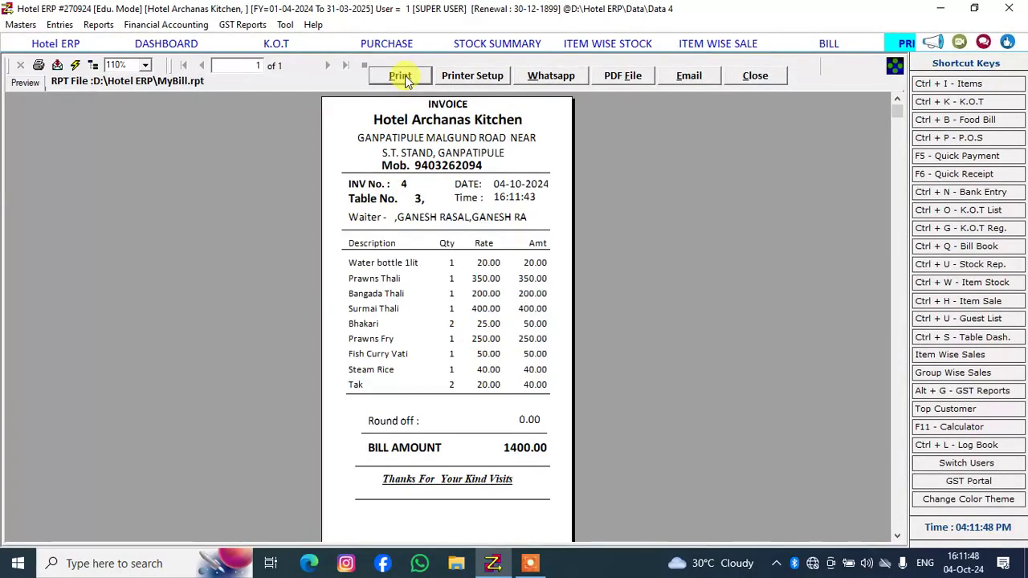
left_click(401, 77)
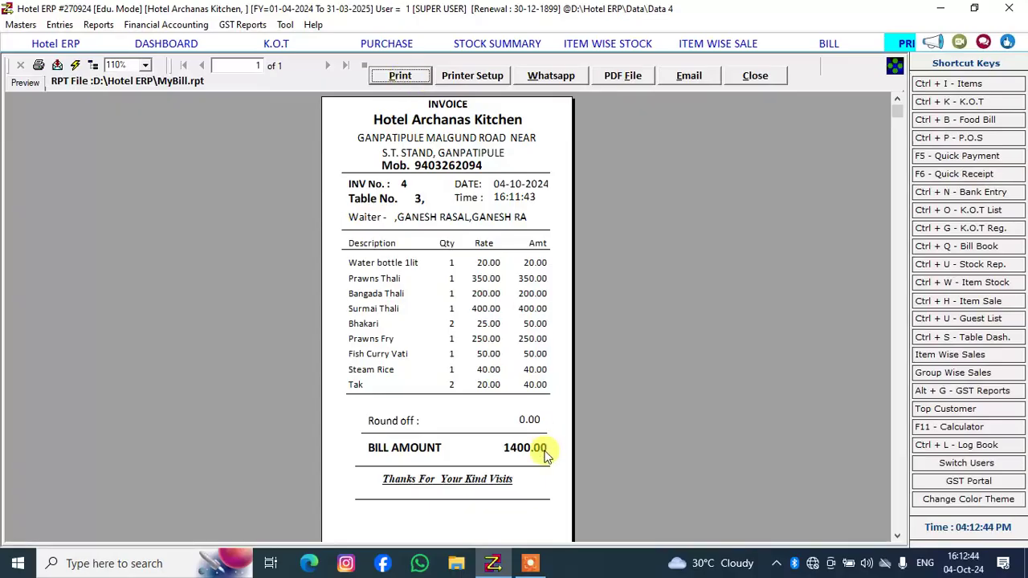
left_click(530, 563)
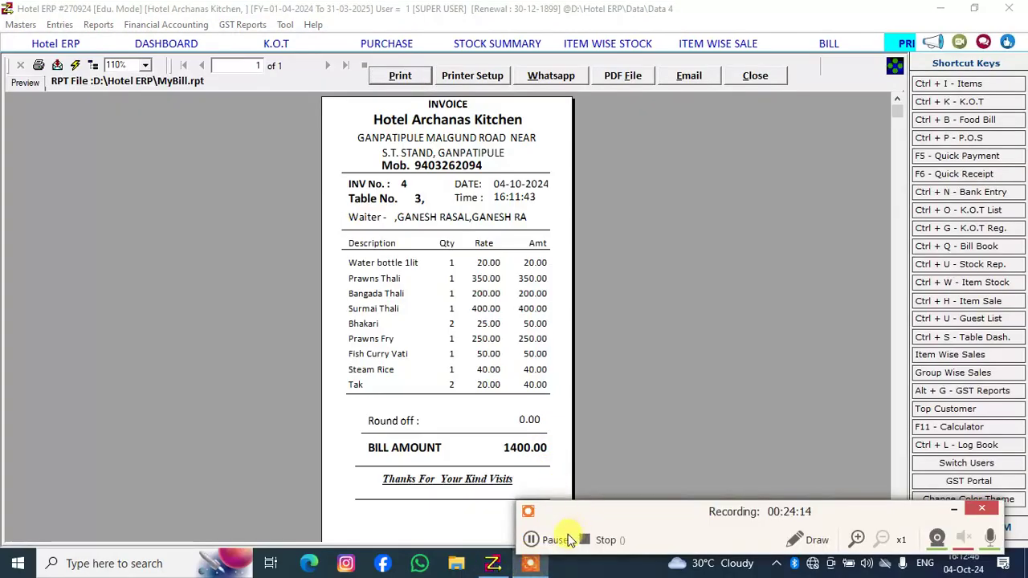
left_click(534, 538)
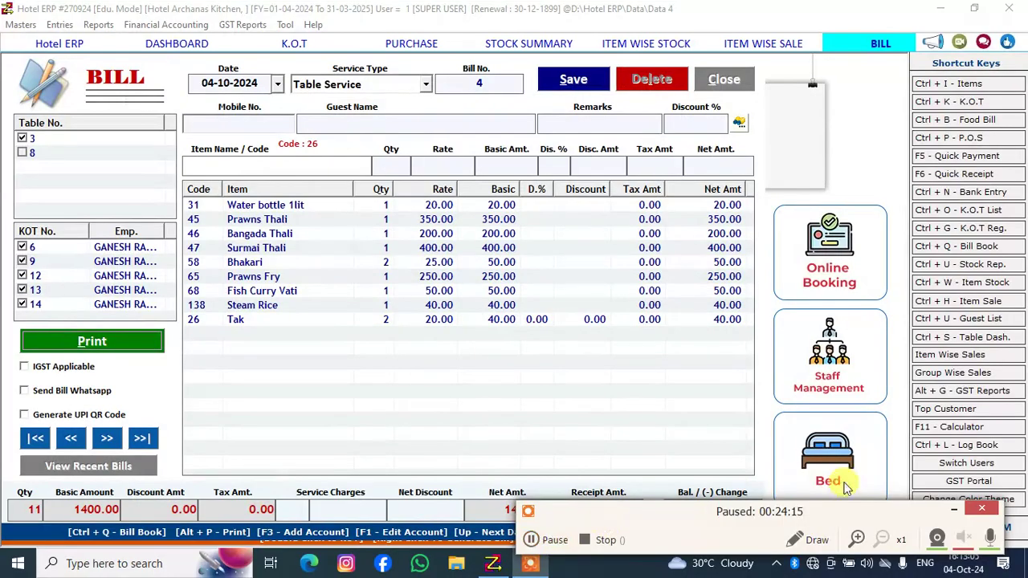
left_click(538, 537)
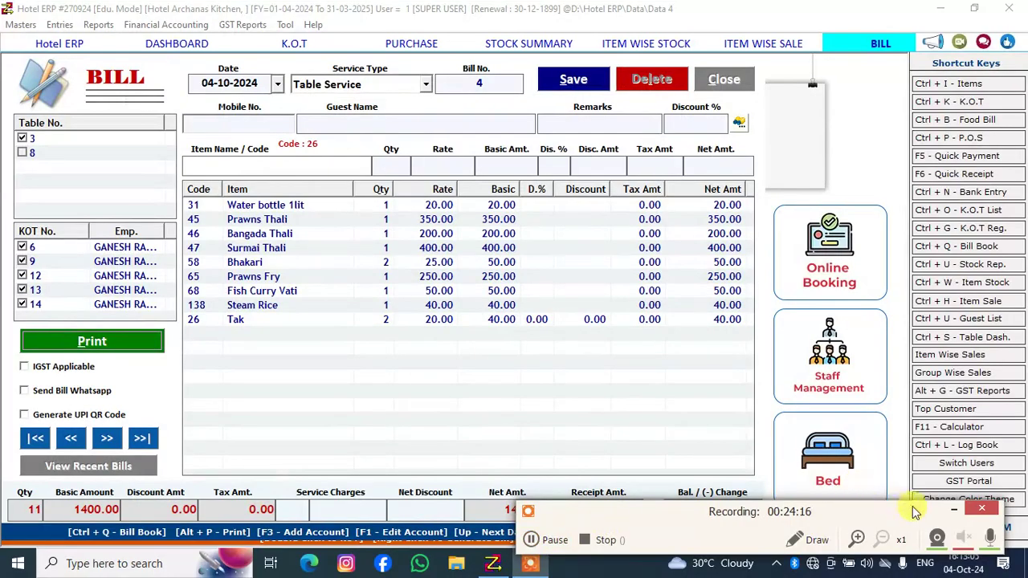
left_click(953, 509)
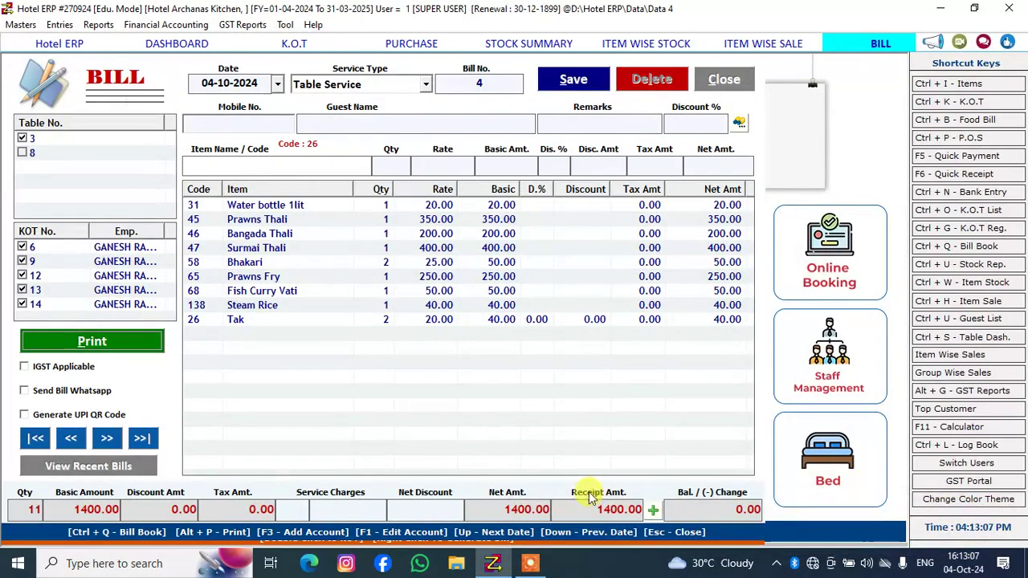
left_click(602, 570)
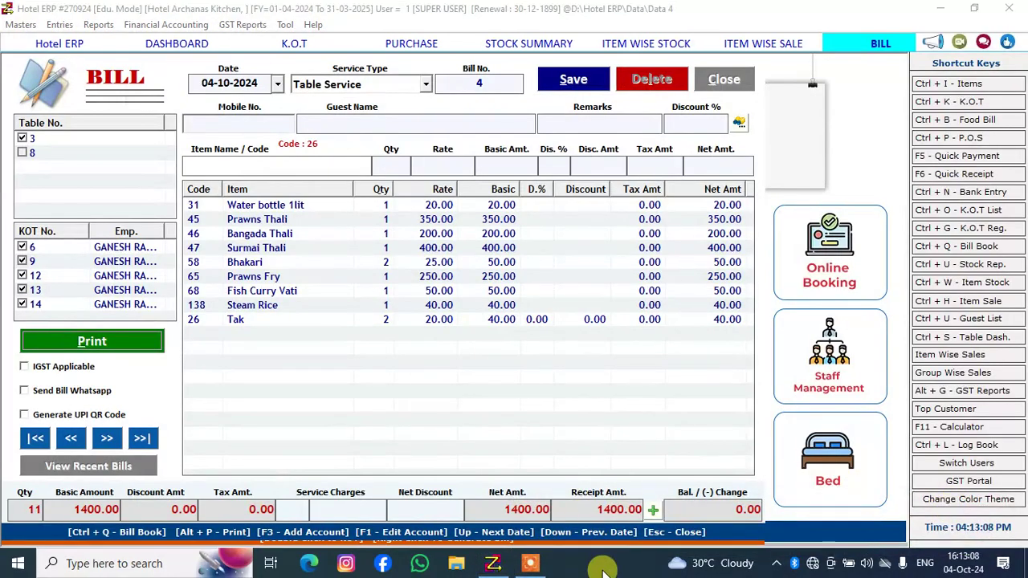
left_click(650, 532)
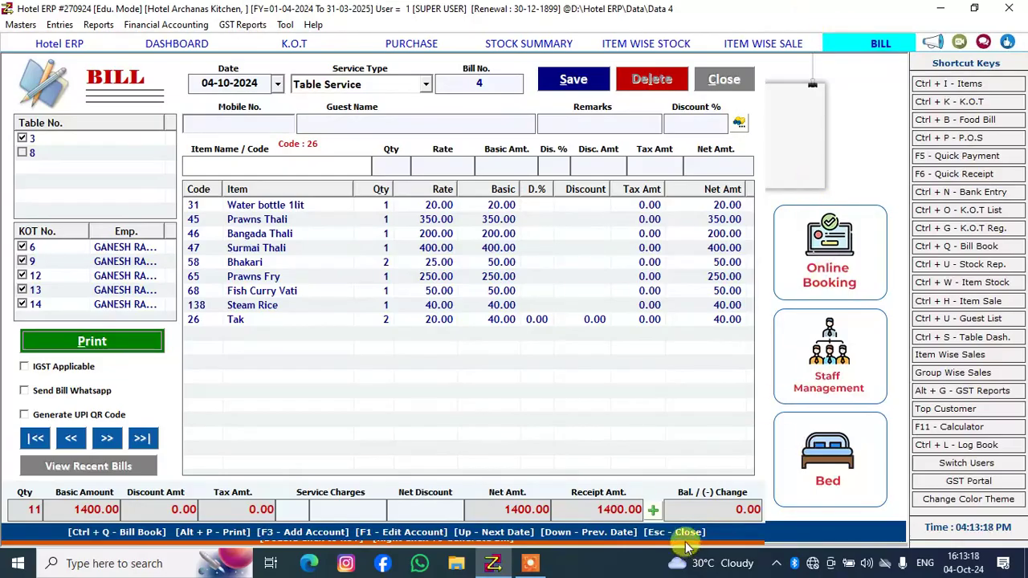
Set the bill's payment to an eWallet amount of 1400 through UPI PAYMENT, clear the cash amount, and accept the payment options
left_click(653, 511)
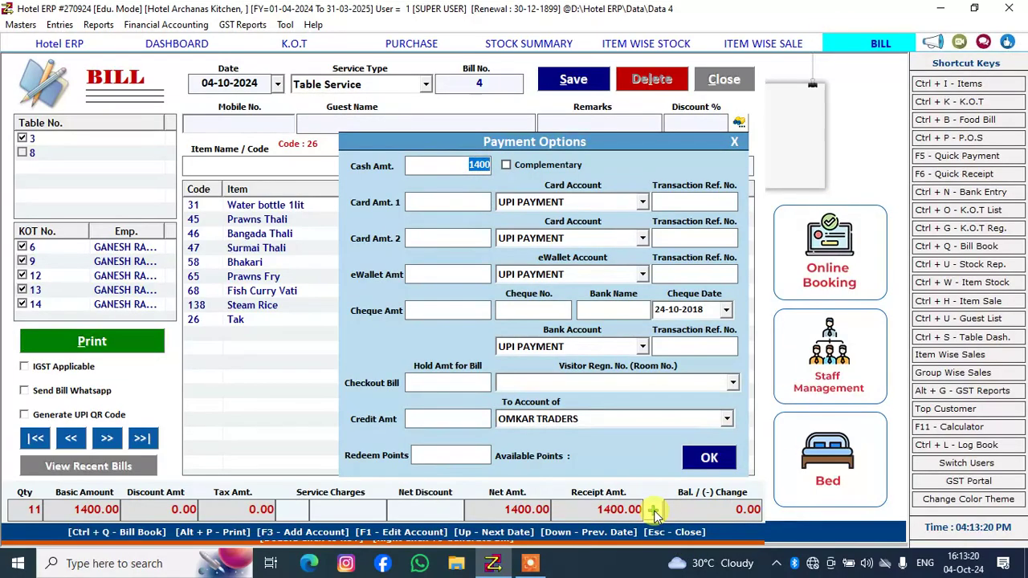
left_click(419, 275)
type("1")
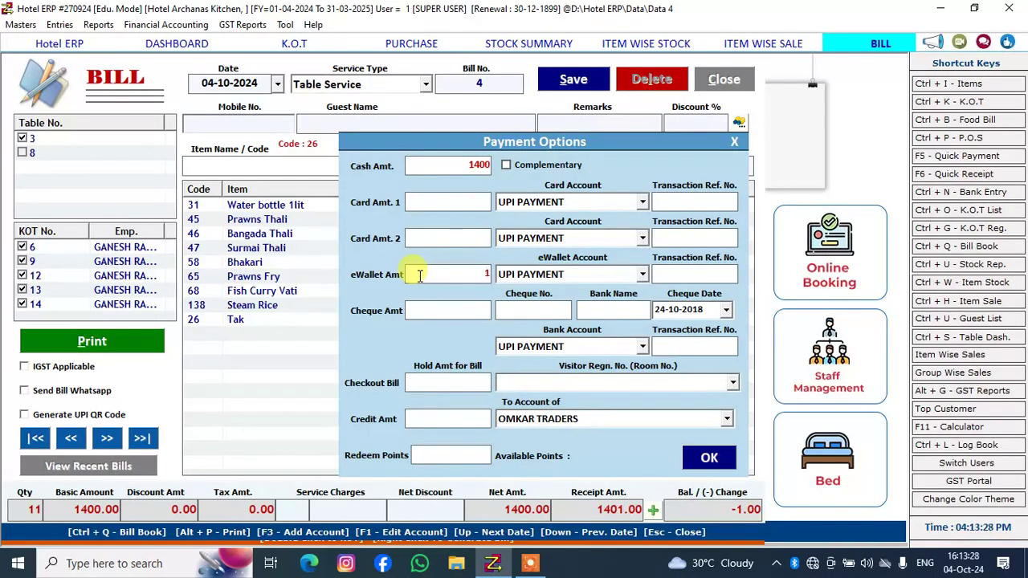
type("400")
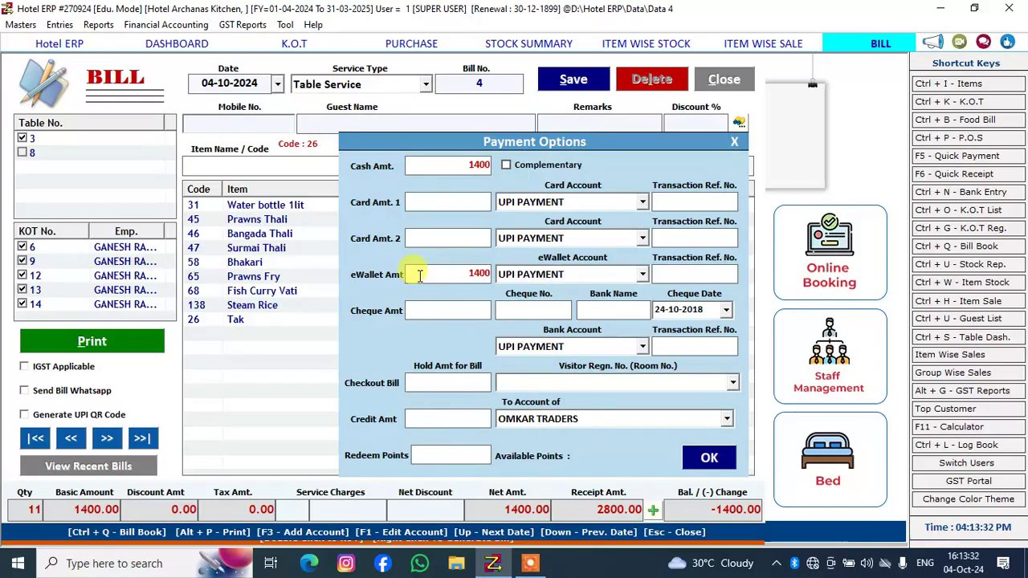
left_click(464, 161)
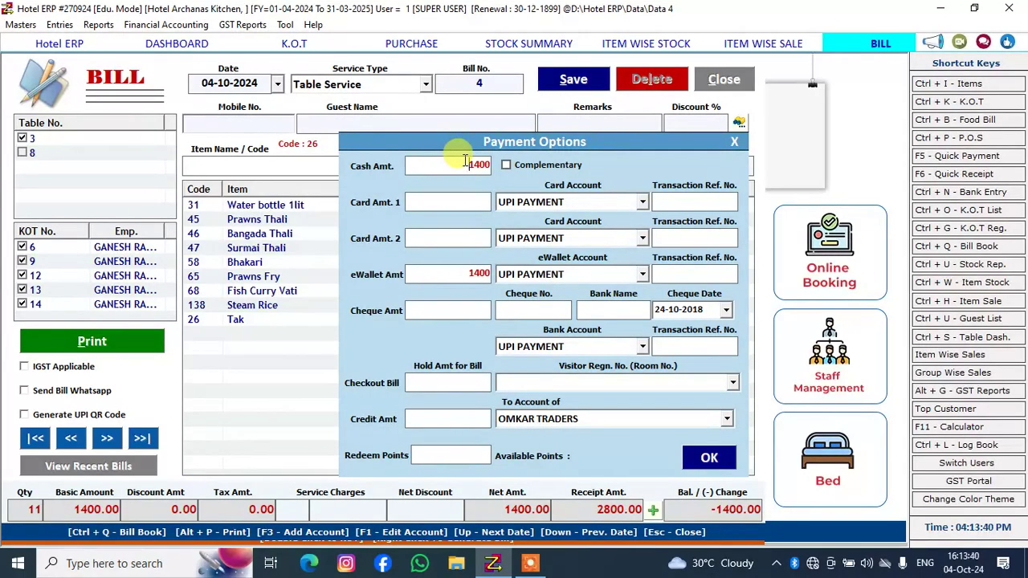
key("Delete")
key("Delete")
key("Delete")
key("Delete")
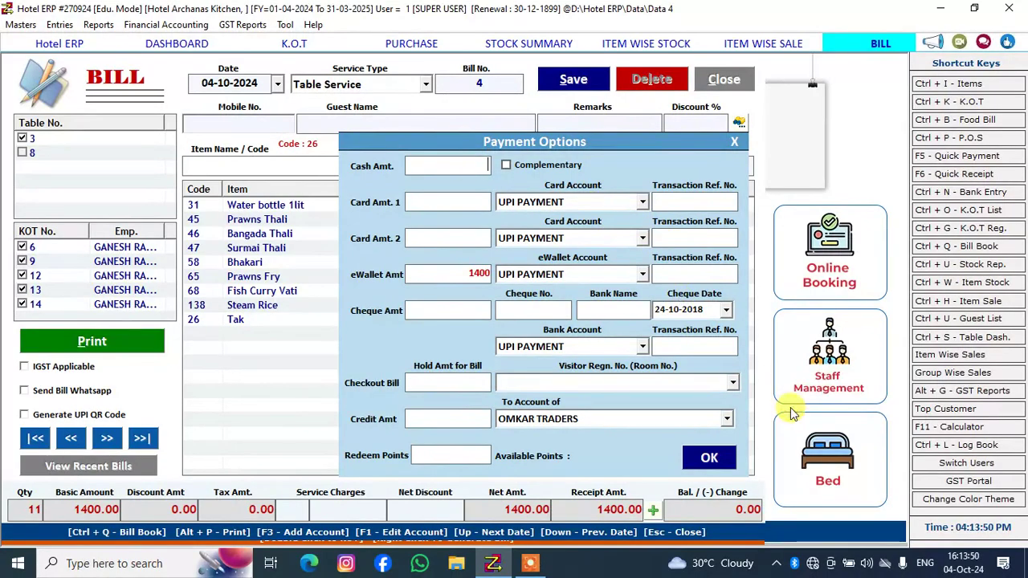
left_click(725, 459)
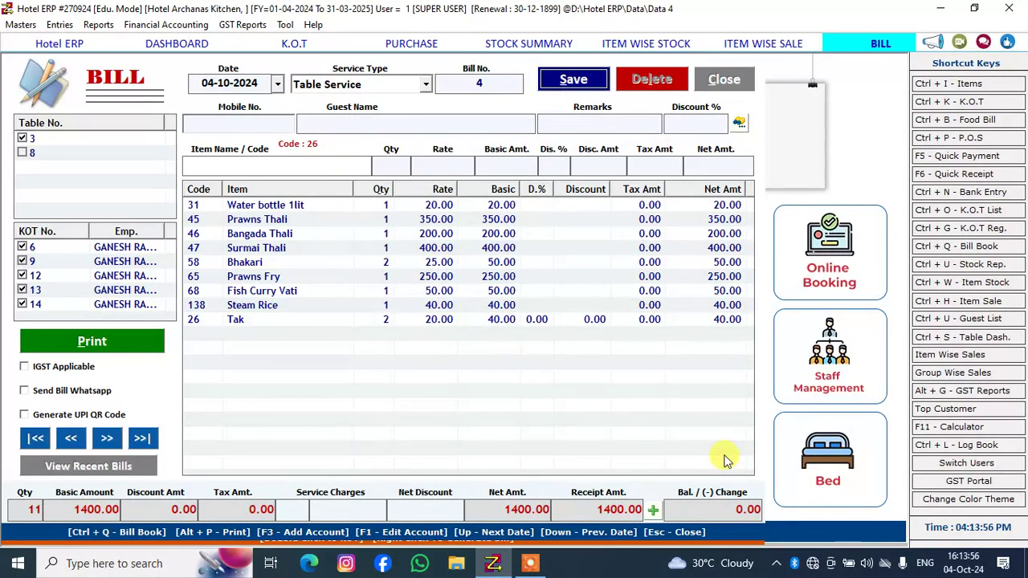
Save the table 3 bill without printing it and close the bill form
left_click(573, 81)
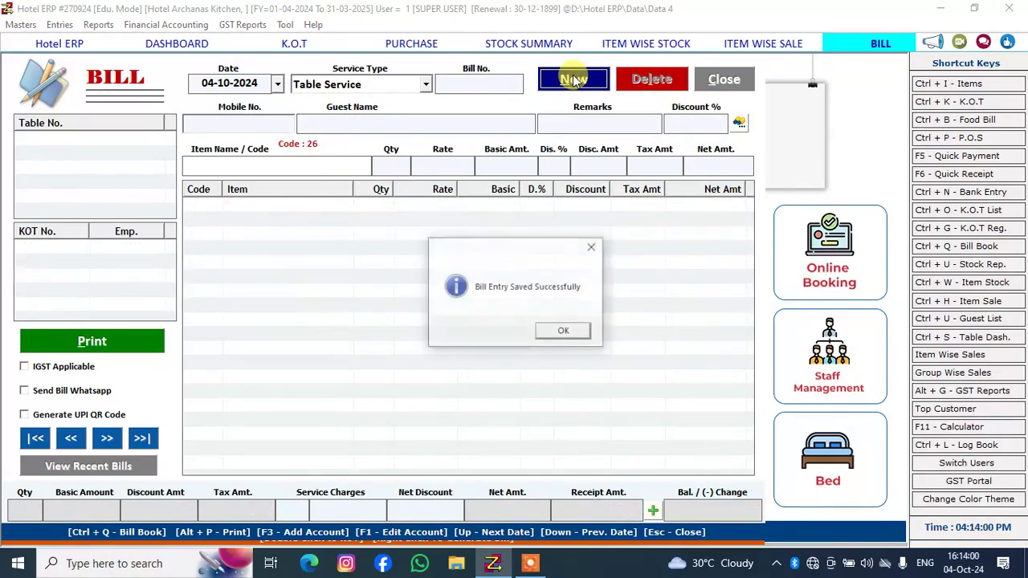
left_click(576, 333)
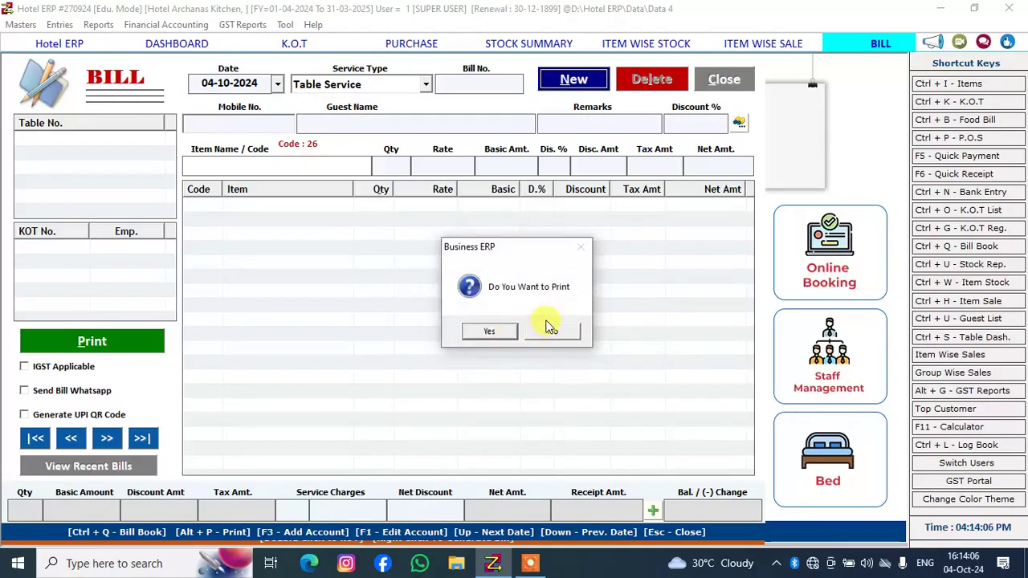
left_click(546, 330)
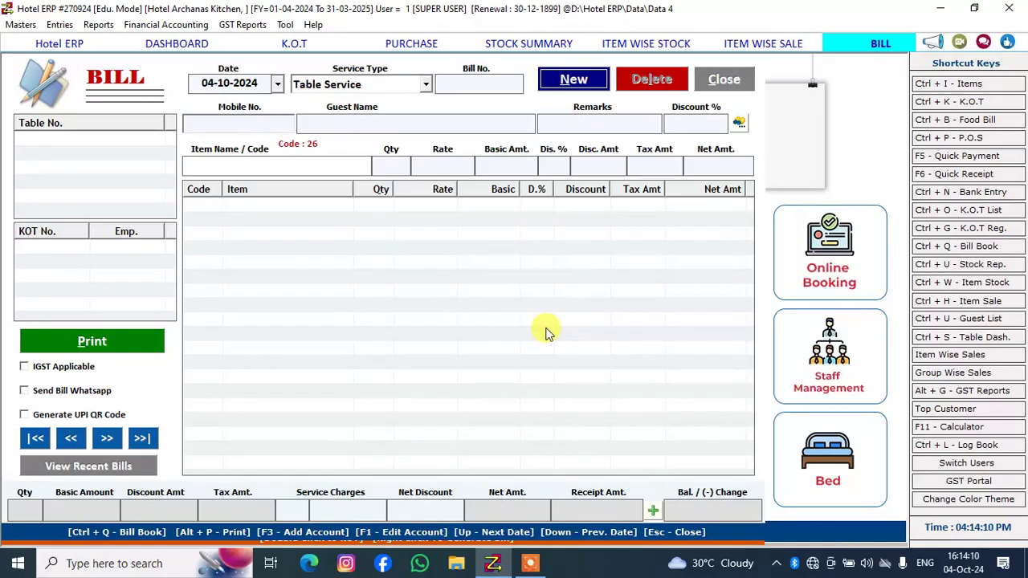
left_click(722, 81)
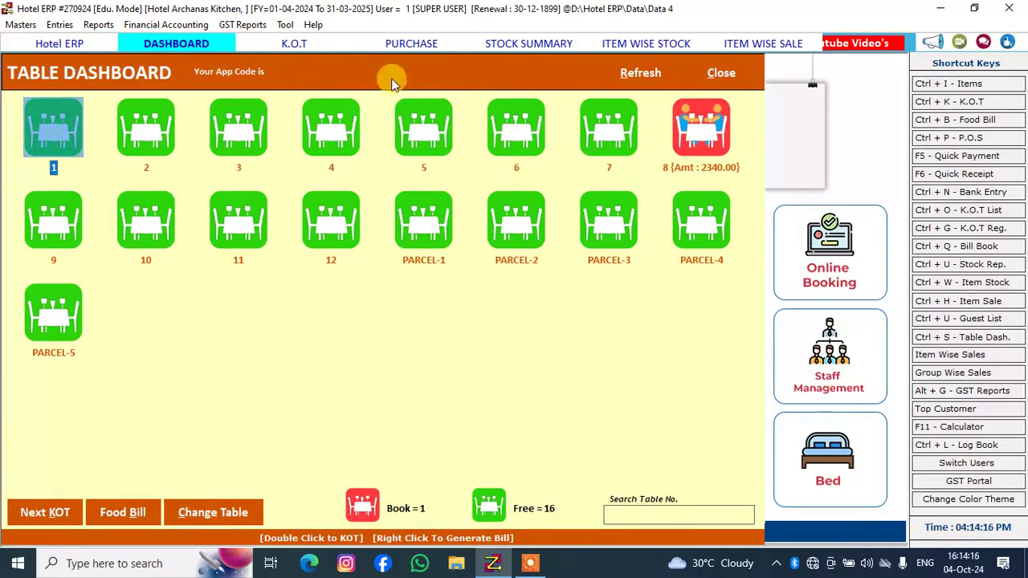
Refresh the table dashboard and check the status of the tables and parcel slots
left_click(635, 77)
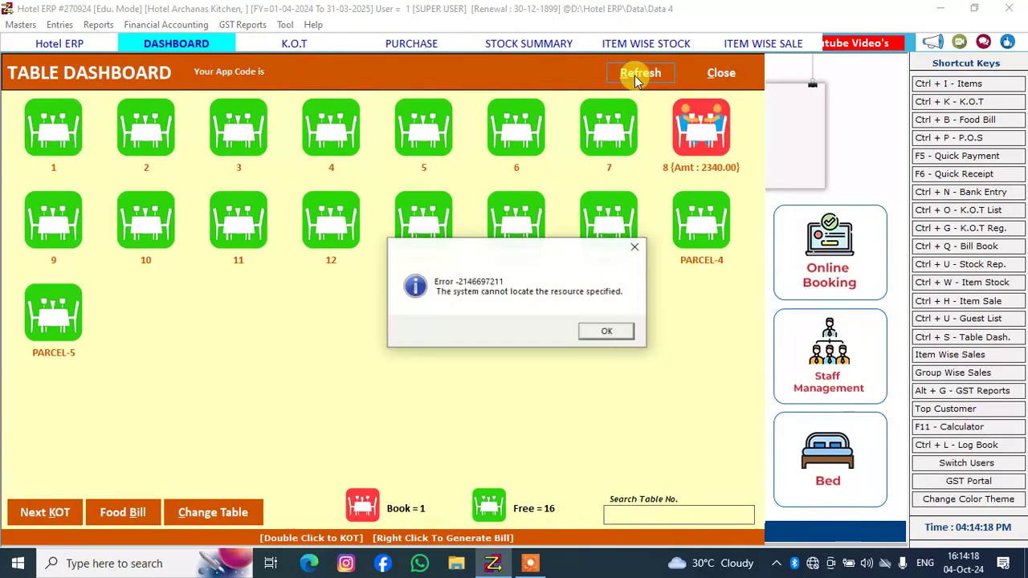
left_click(611, 329)
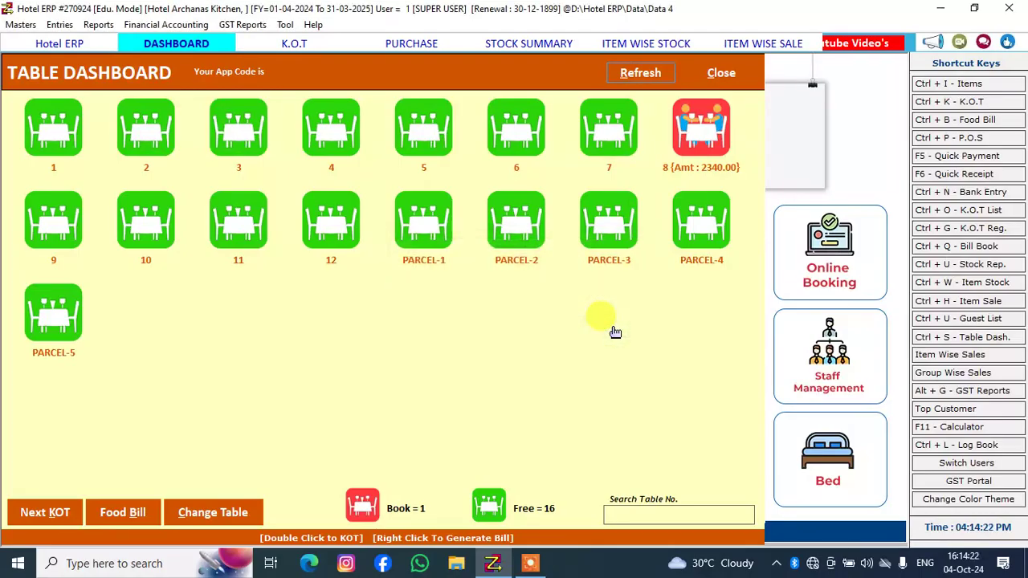
left_click(405, 204)
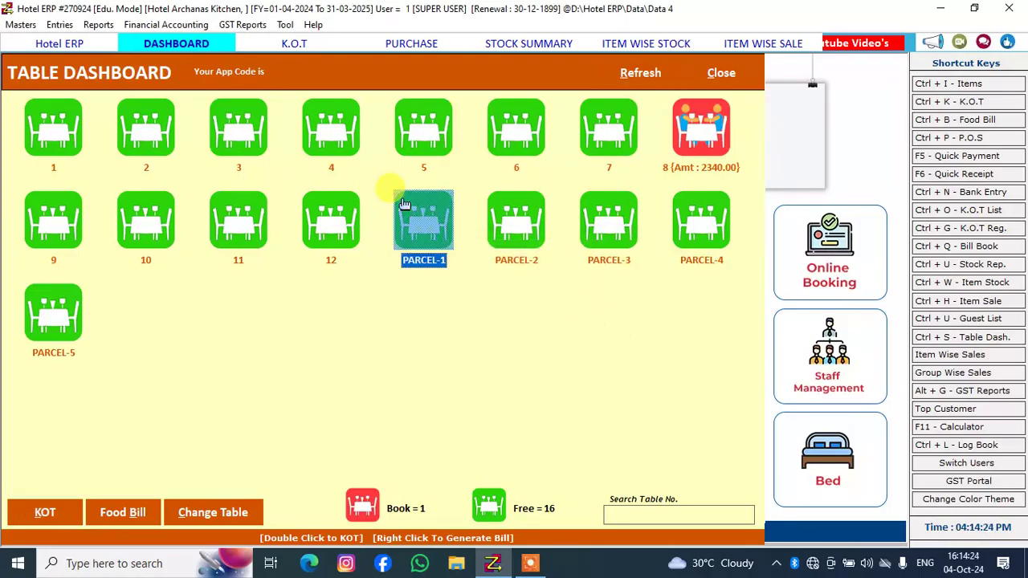
left_click(519, 203)
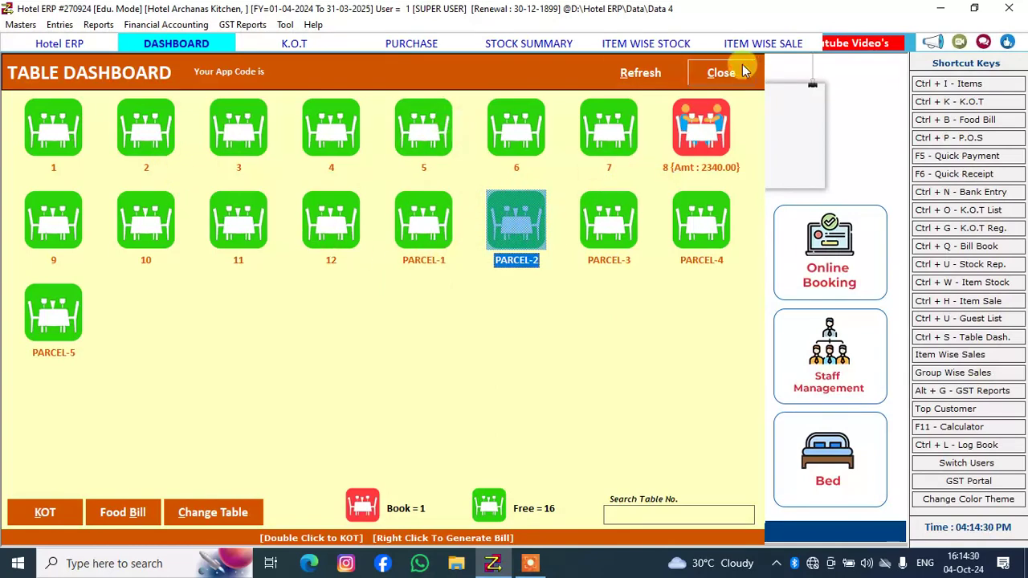
left_click(580, 148)
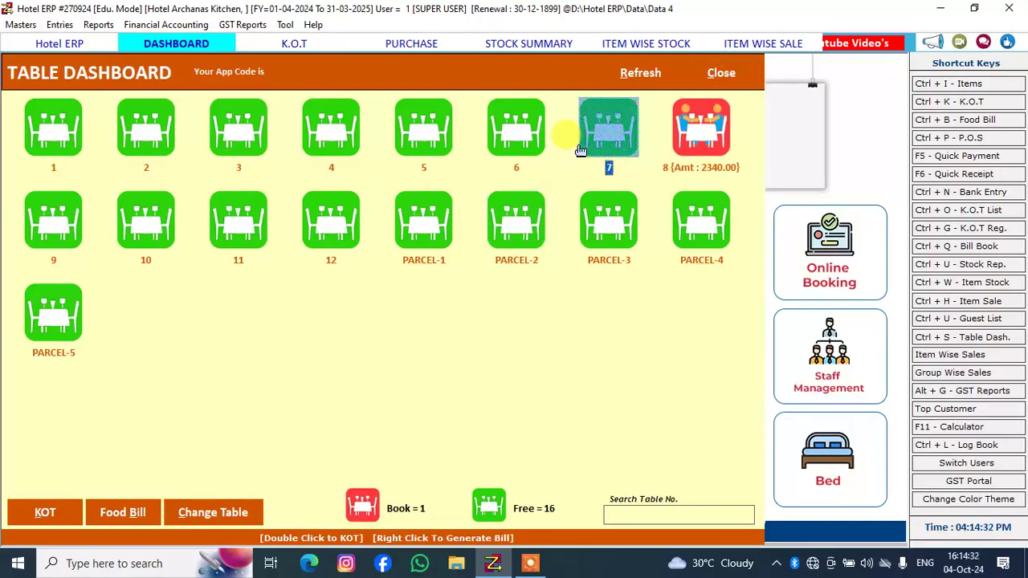
Delete bill 1 for table 4 from the list of bills, confirm the deletion, and close the bill form
left_click(976, 121)
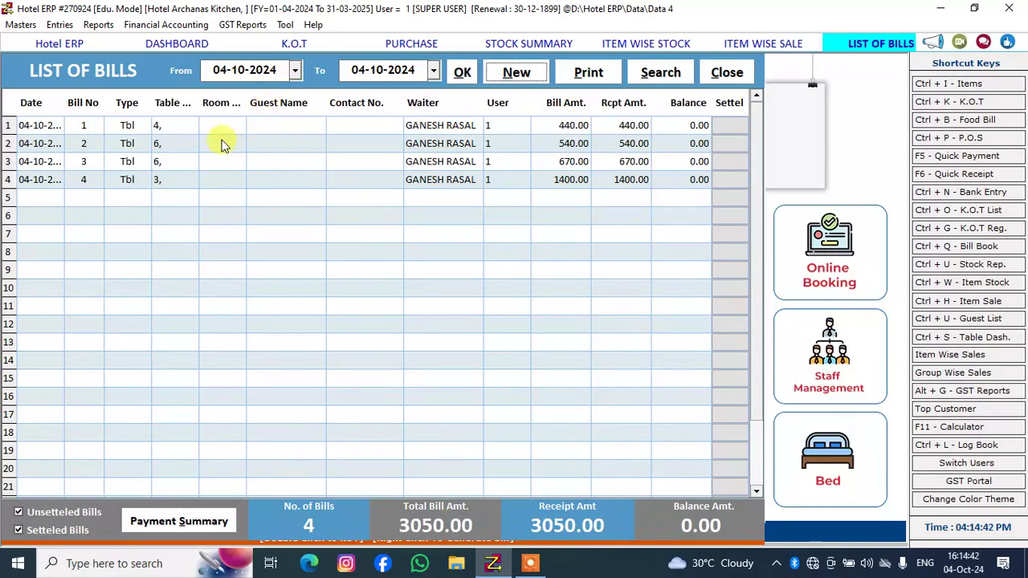
left_click(126, 130)
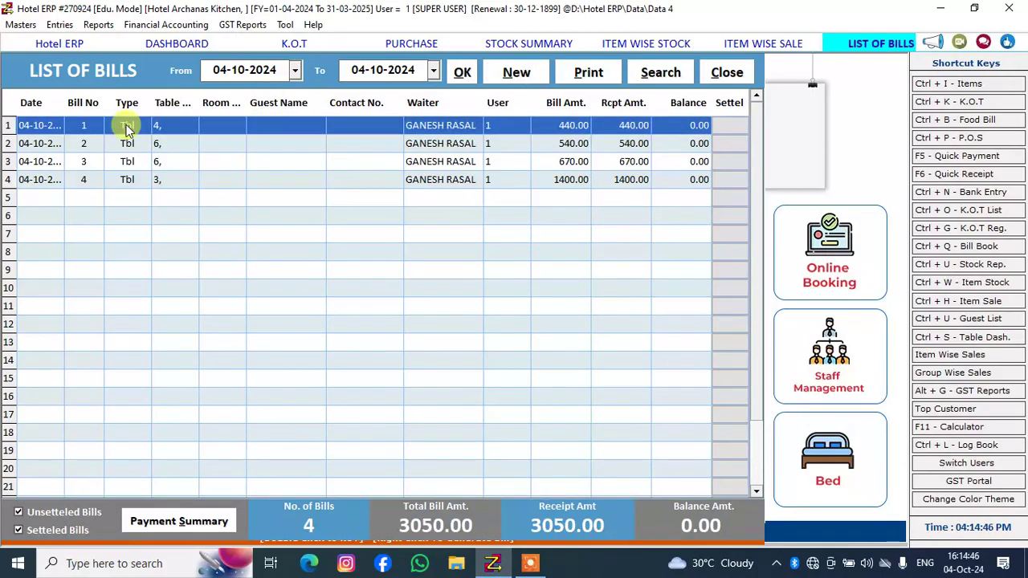
double_click(127, 130)
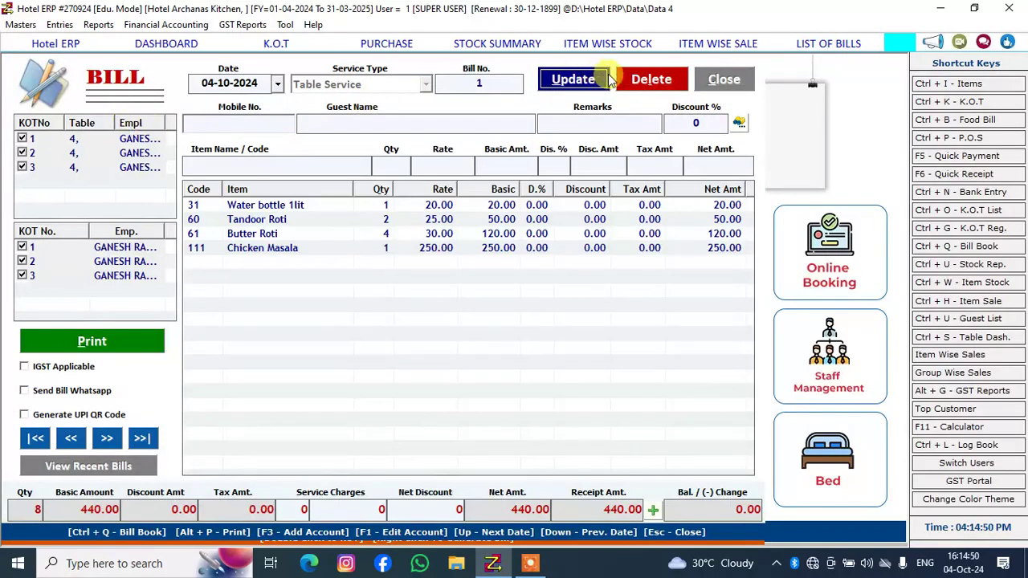
left_click(682, 84)
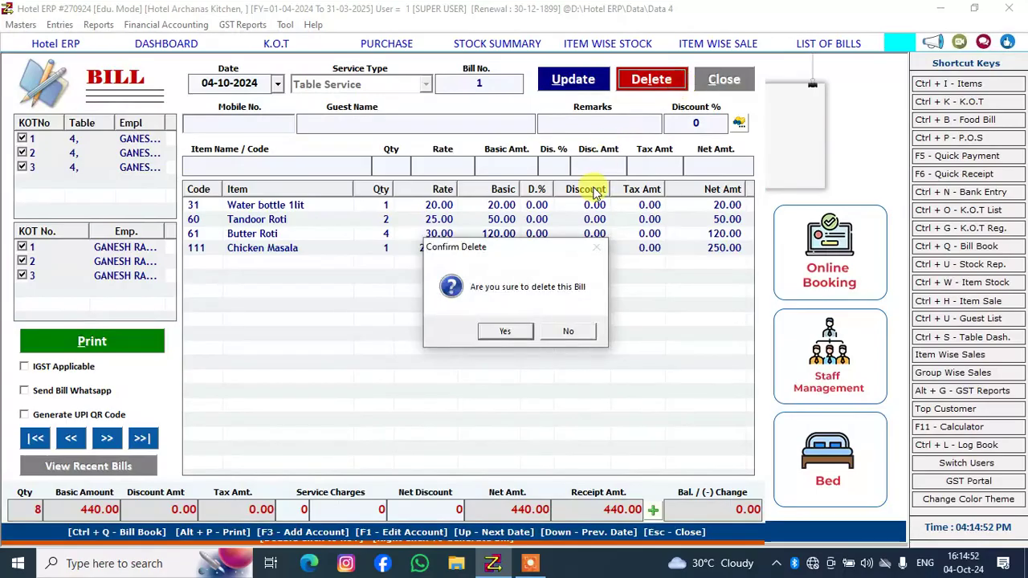
left_click(522, 331)
left_click(557, 329)
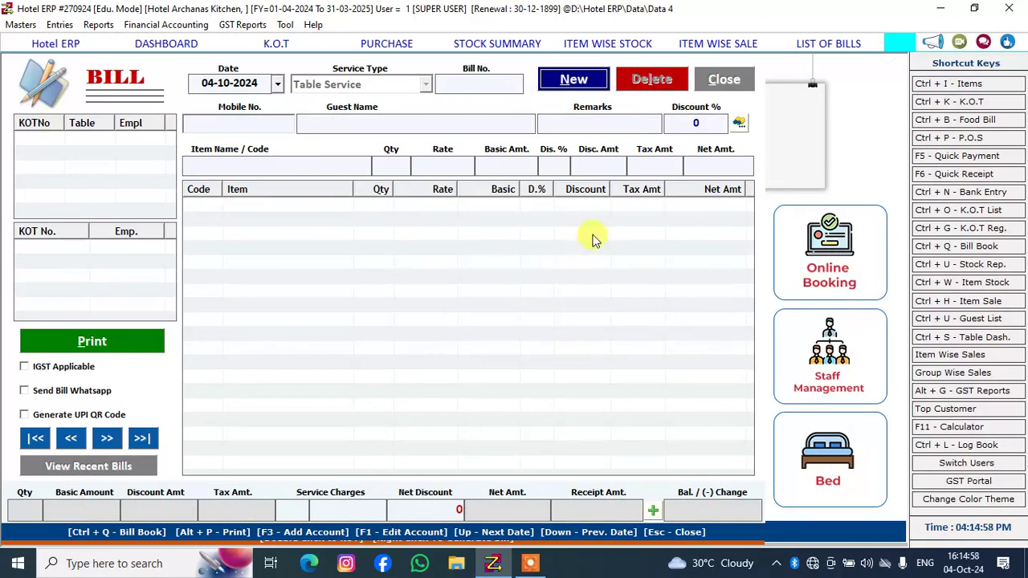
left_click(703, 79)
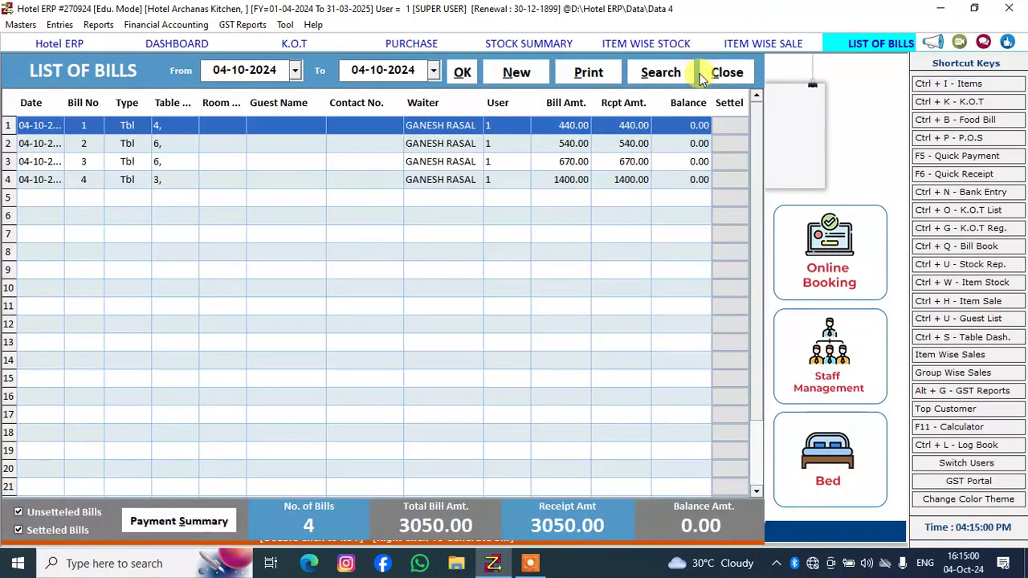
Try to delete the table 4 bill again from the list of bills, and close the bill form
double_click(416, 128)
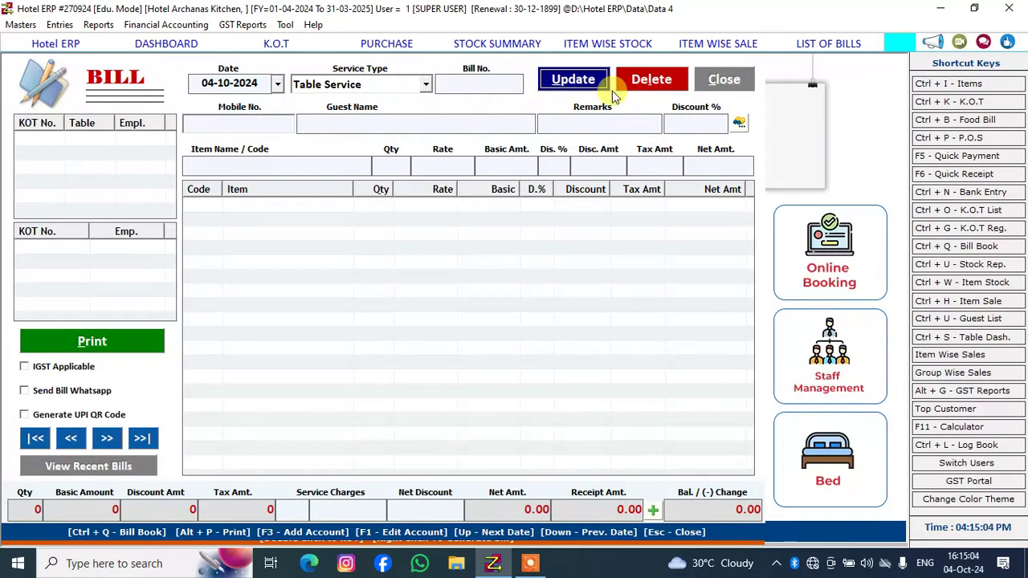
left_click(634, 81)
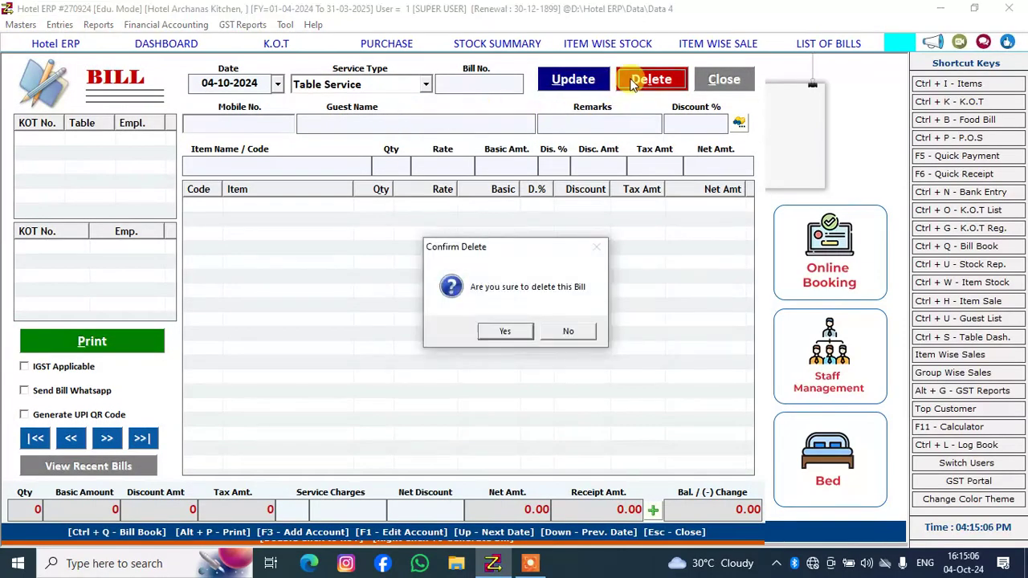
left_click(515, 332)
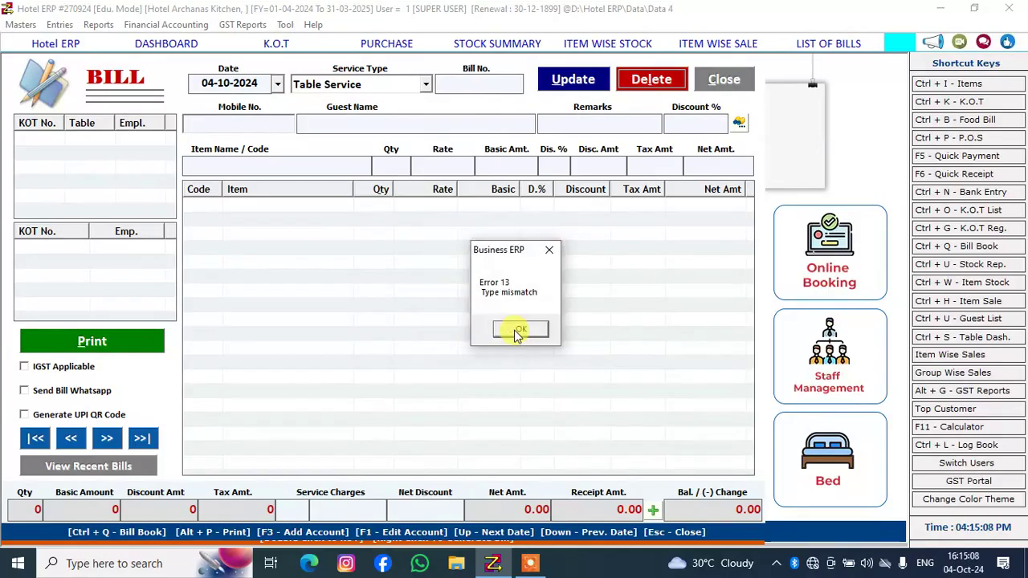
left_click(518, 329)
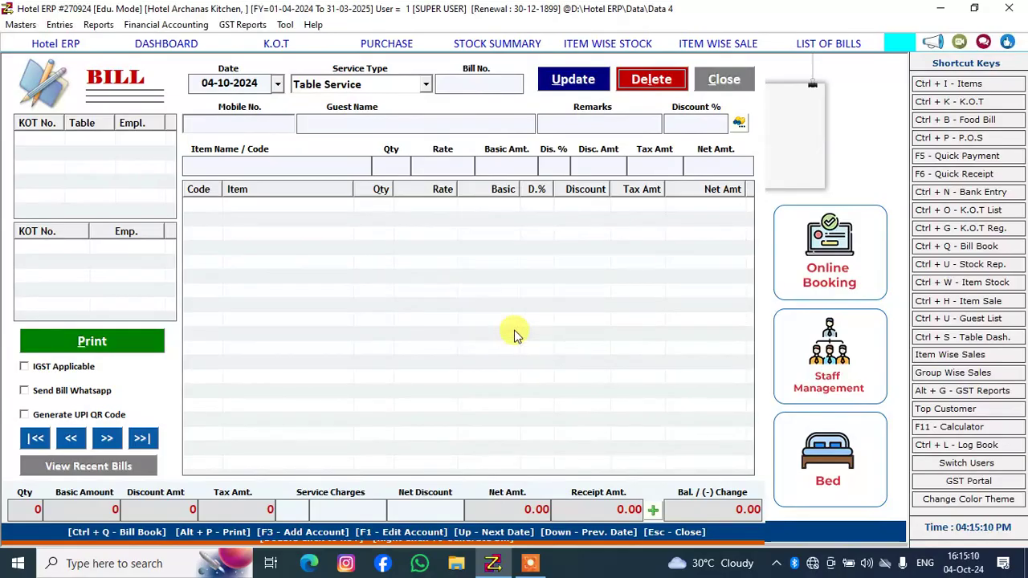
left_click(718, 82)
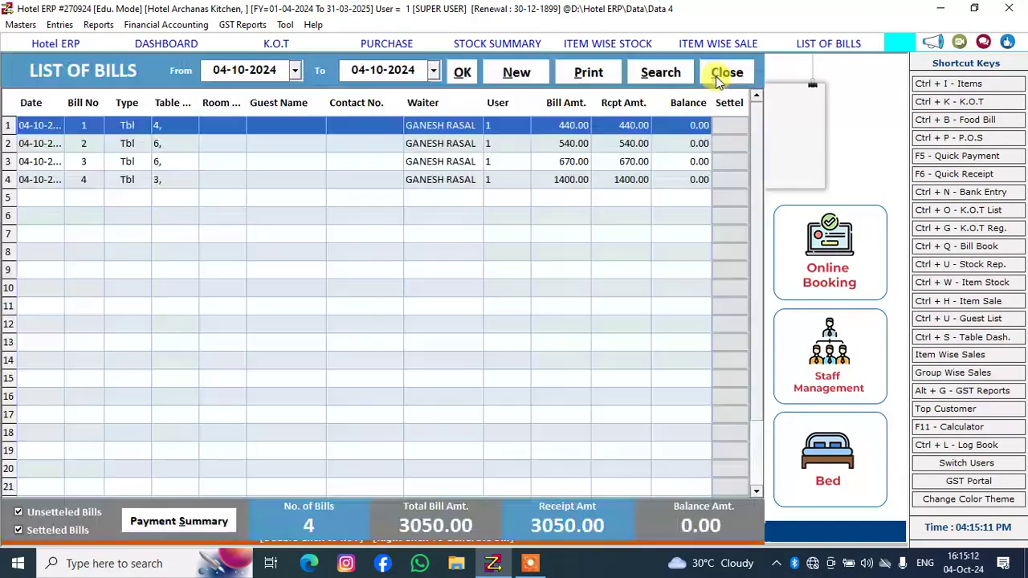
Open bill 2 for table 6 and request its deletion, but decline the confirmation
double_click(401, 142)
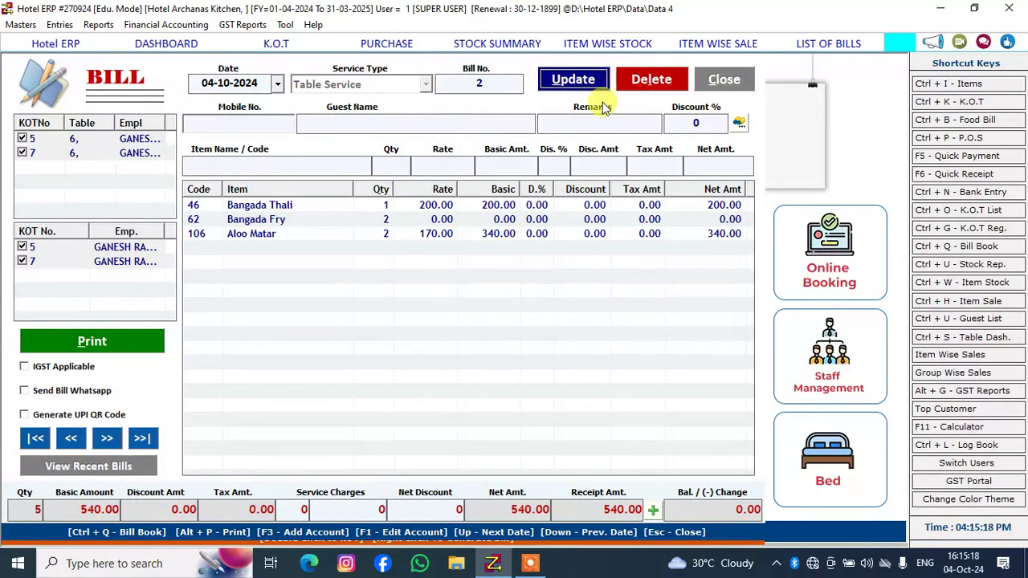
left_click(625, 83)
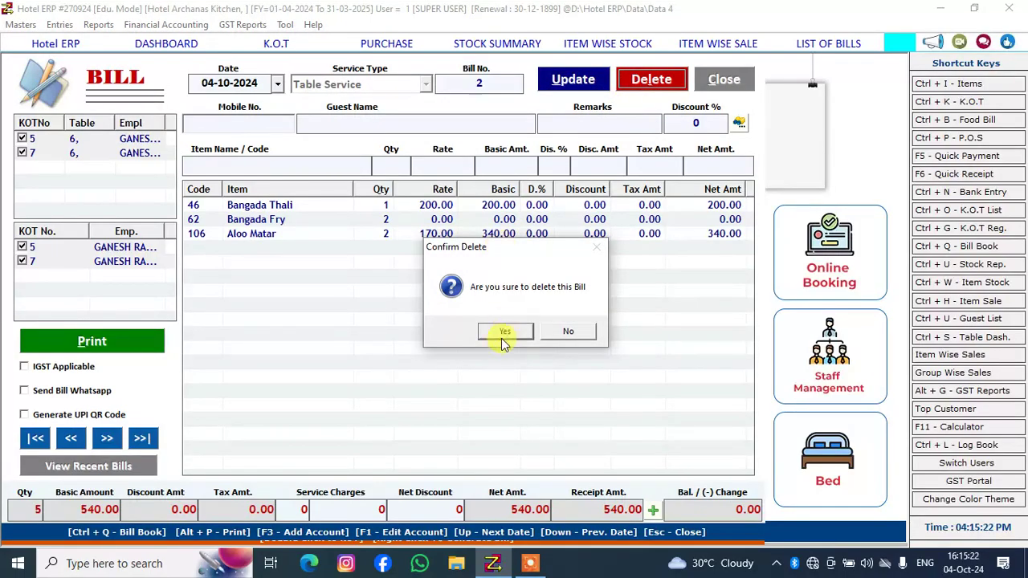
left_click(572, 332)
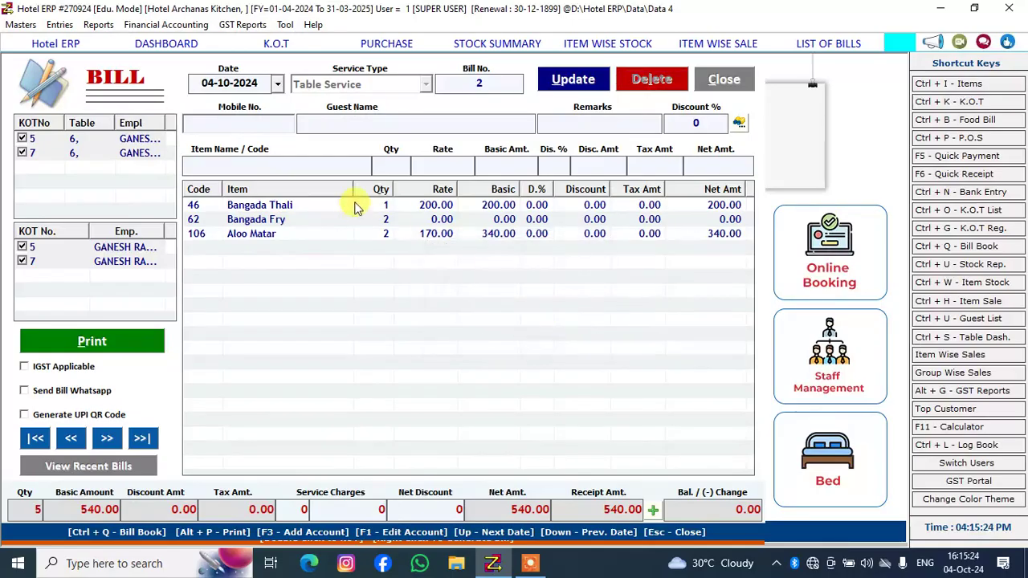
Remove Bangada Fry and Bangada Thali from bill 2, and cancel the entry without updating the bill
left_click(362, 234)
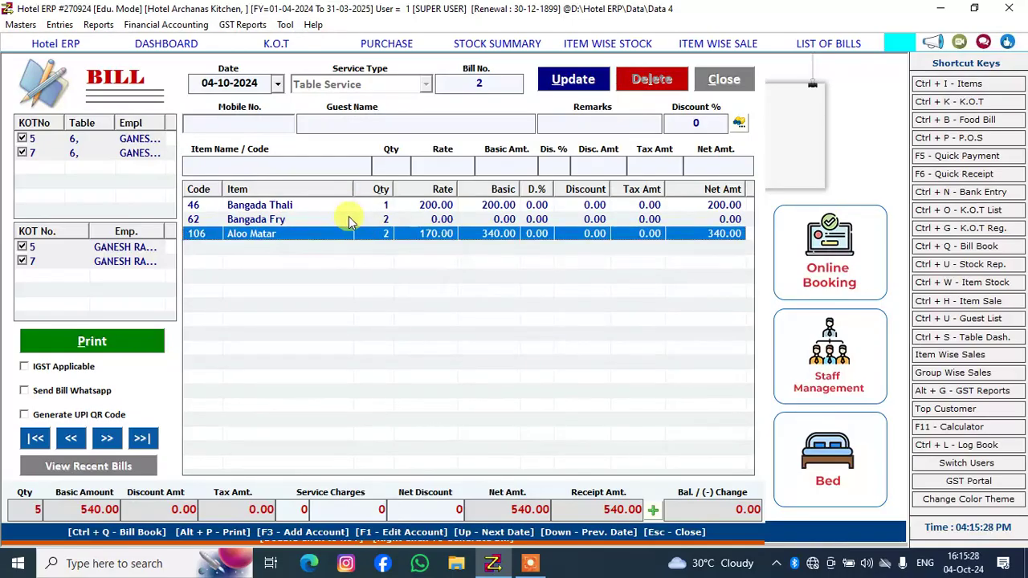
left_click(349, 219)
key("Delete")
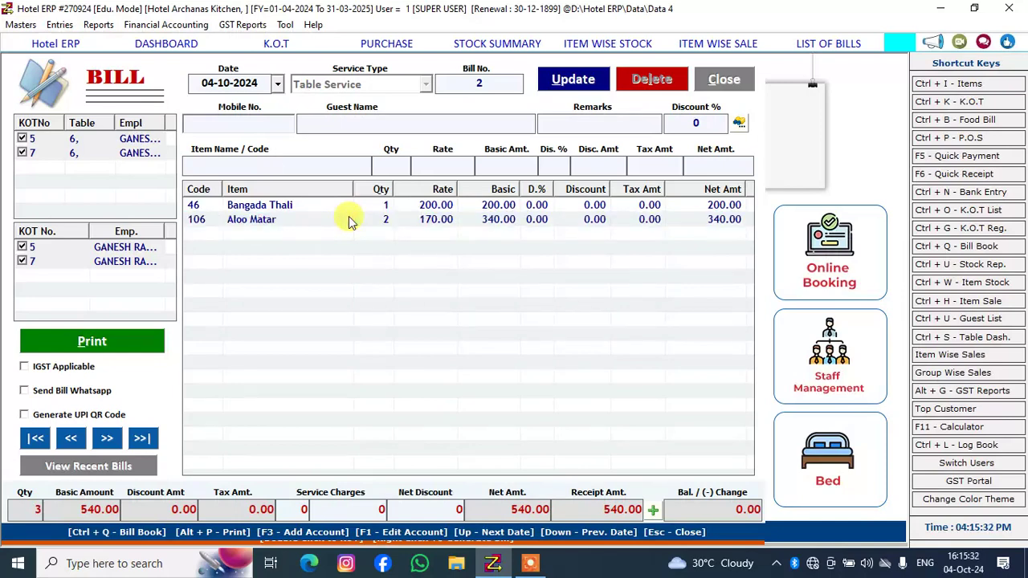
left_click(353, 301)
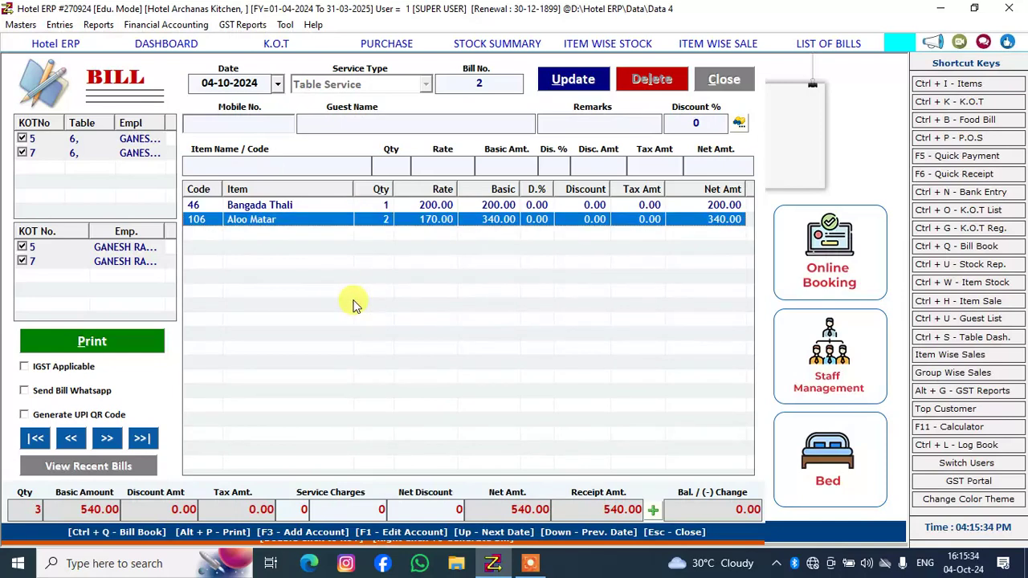
left_click(316, 205)
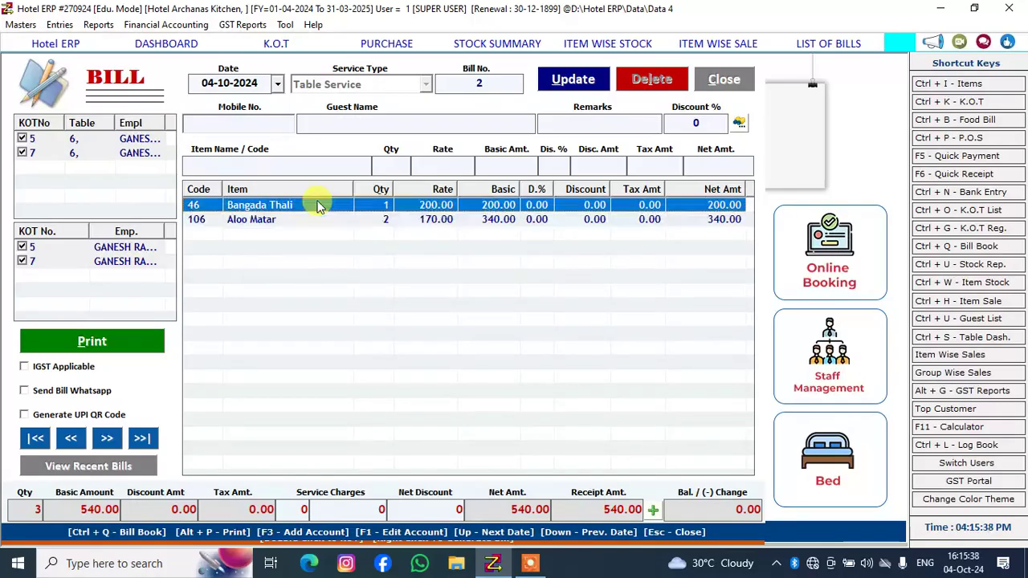
key("Delete")
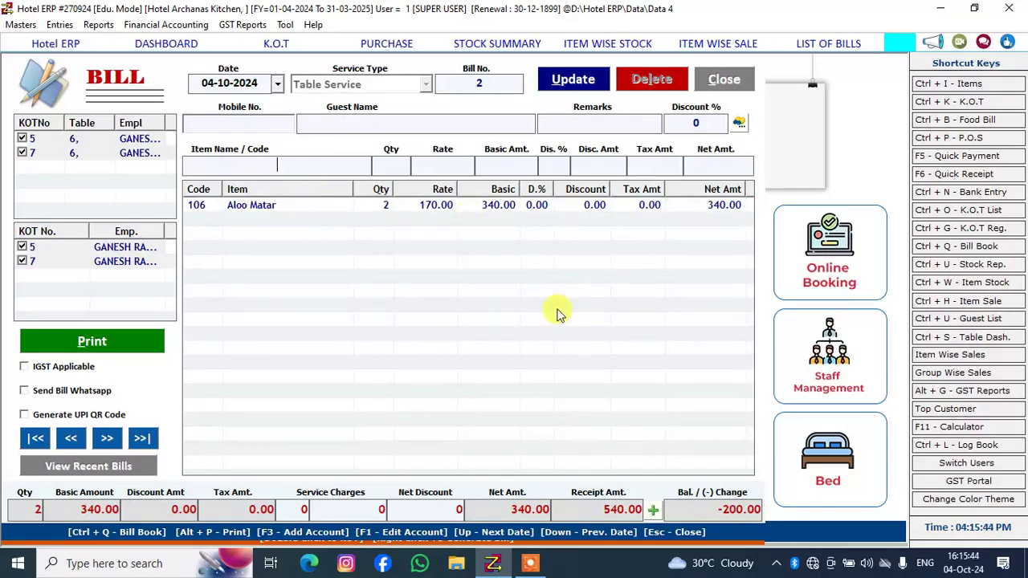
left_click(598, 205)
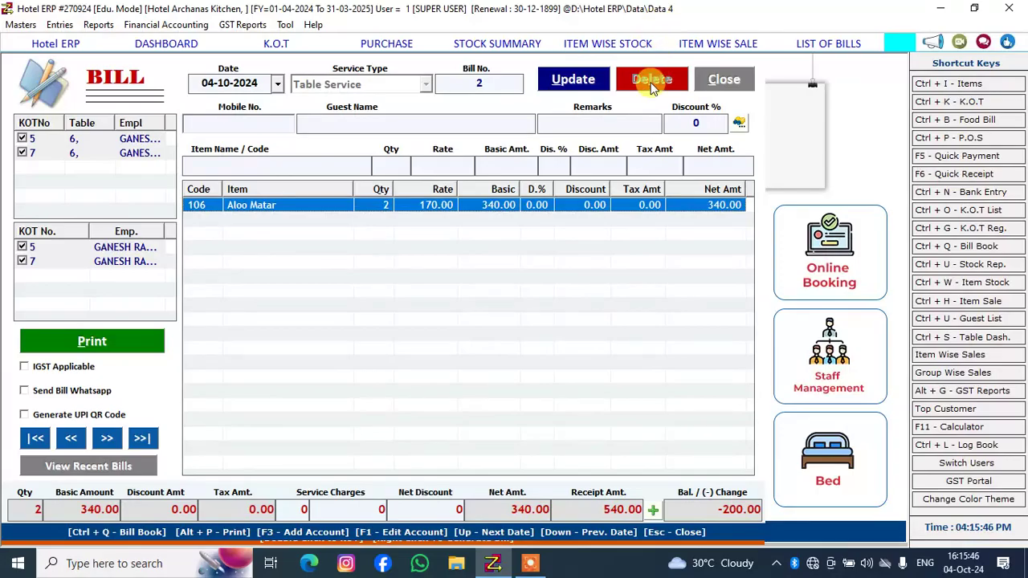
left_click(739, 82)
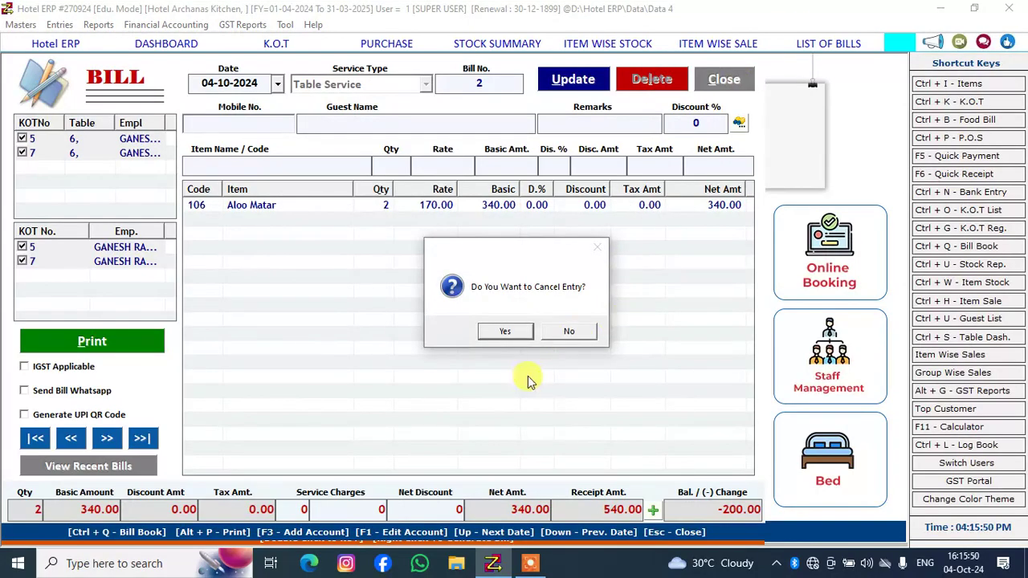
left_click(505, 332)
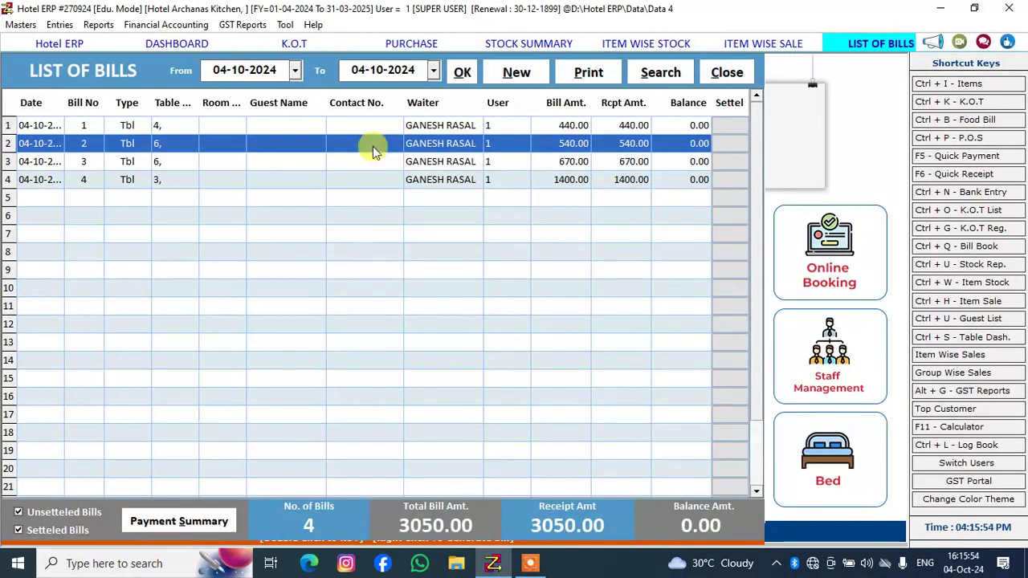
Reopen the first listed bill, try to delete it once more, and return to the list of bills
double_click(383, 126)
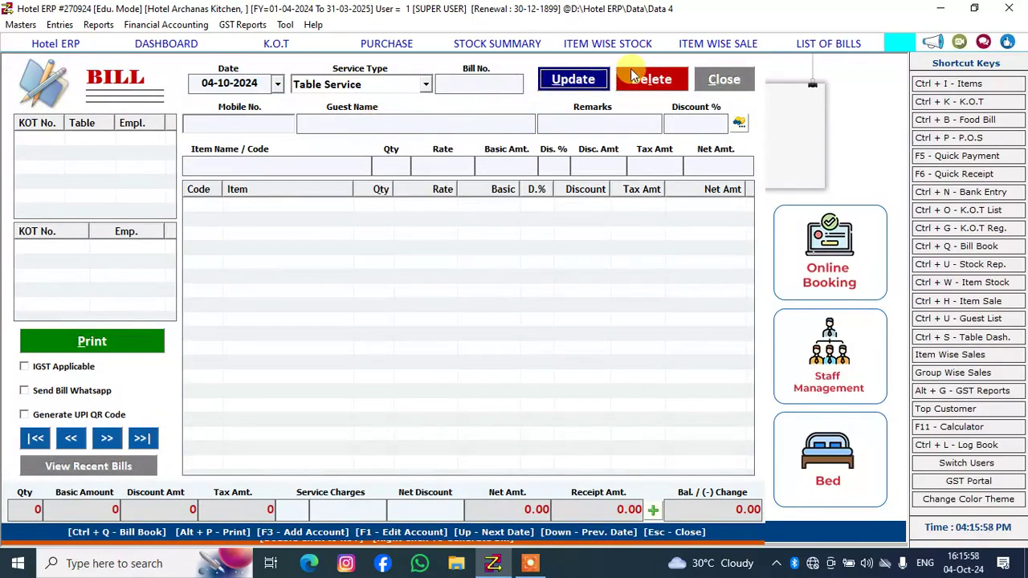
left_click(630, 74)
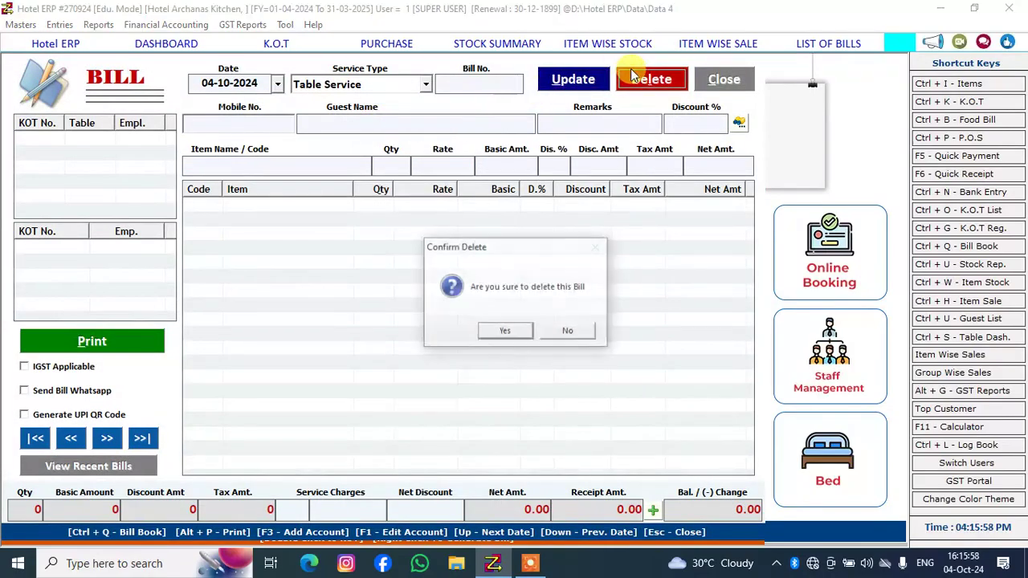
left_click(493, 332)
left_click(496, 331)
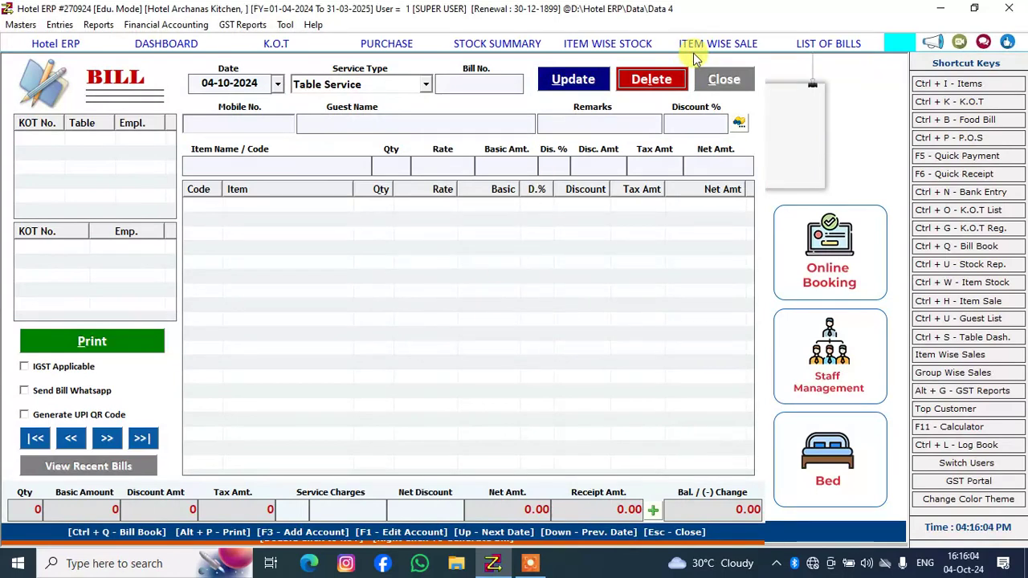
left_click(709, 83)
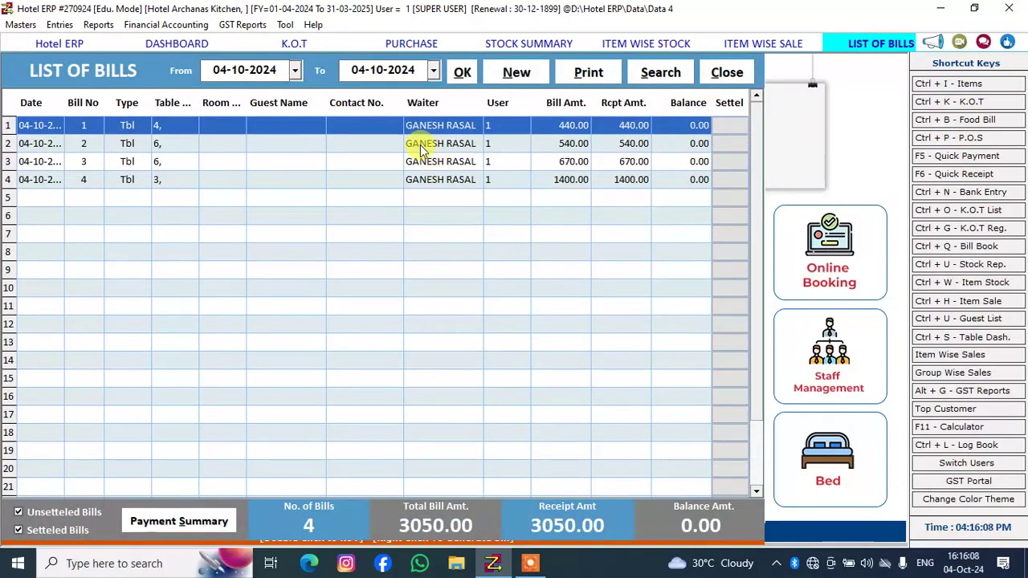
Delete bill 2 for table 6, confirm the deletion, and close the bill form
double_click(420, 143)
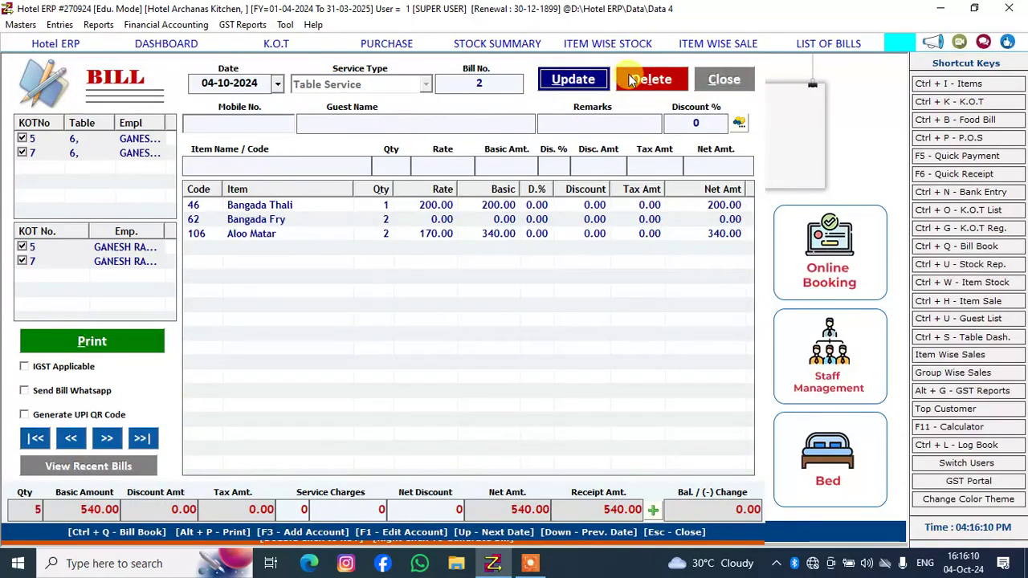
left_click(634, 79)
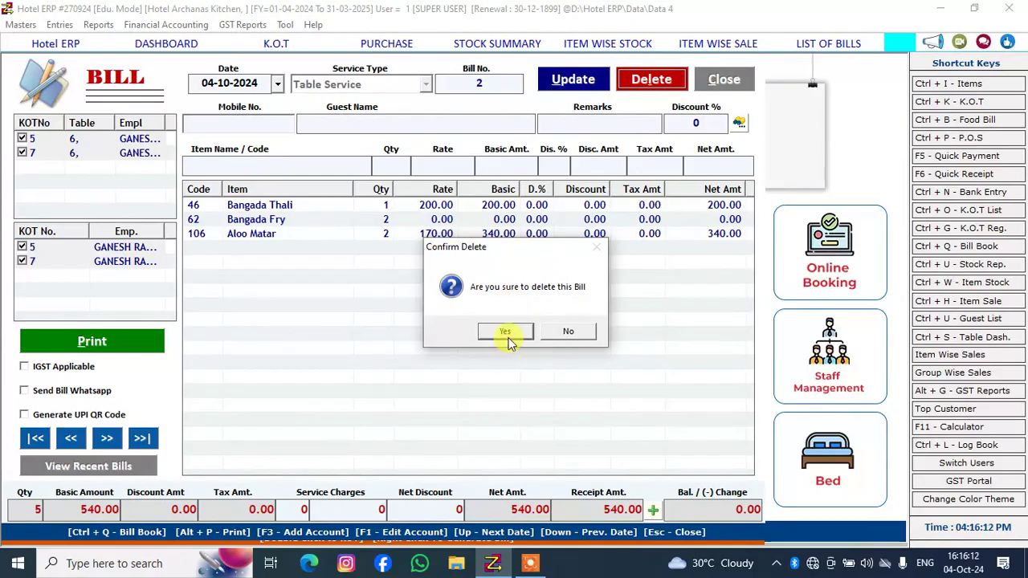
left_click(506, 333)
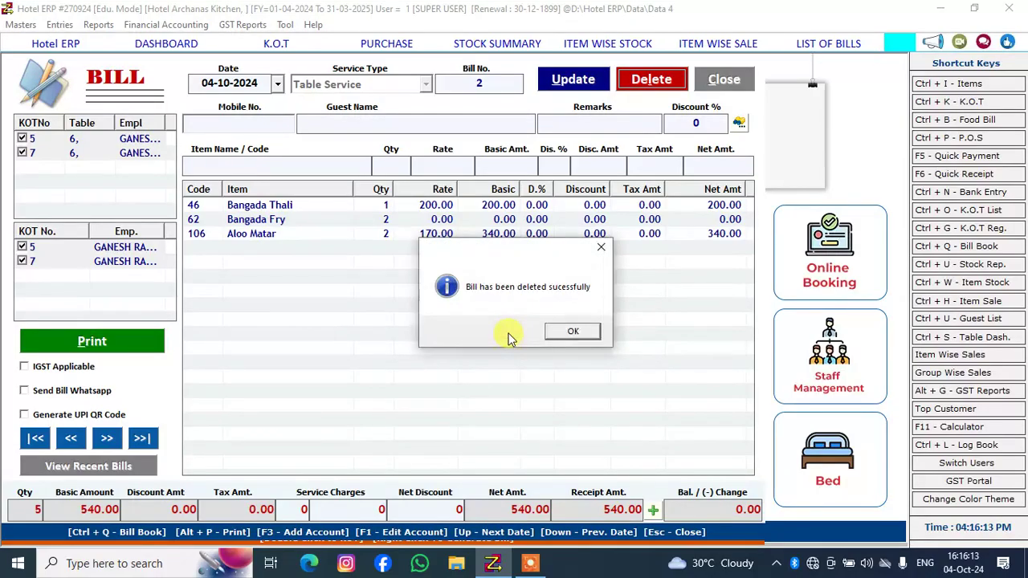
left_click(551, 332)
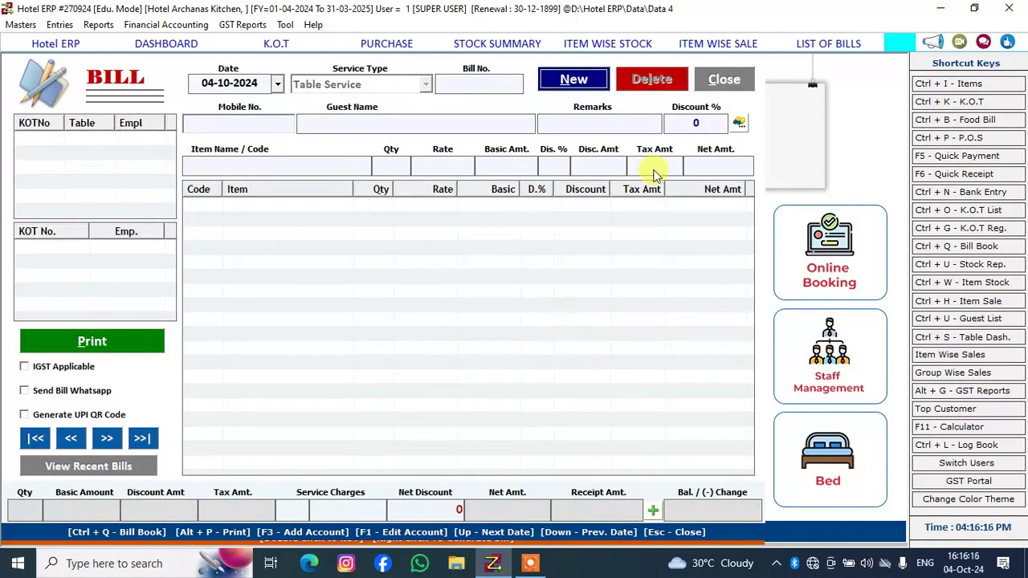
left_click(722, 80)
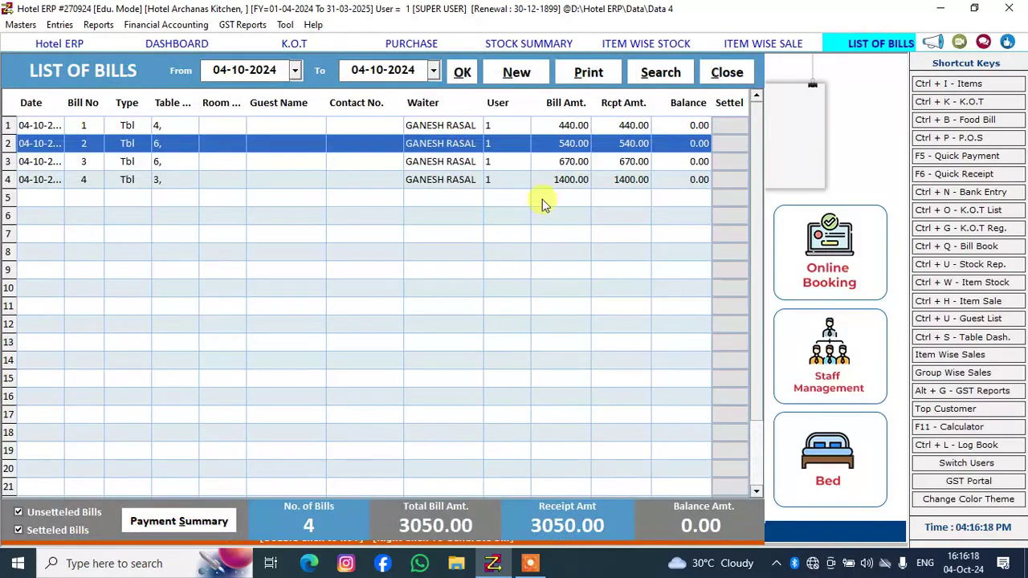
Open bill 3 for table 6 from the list of bills and delete it, confirming the deletion
double_click(461, 163)
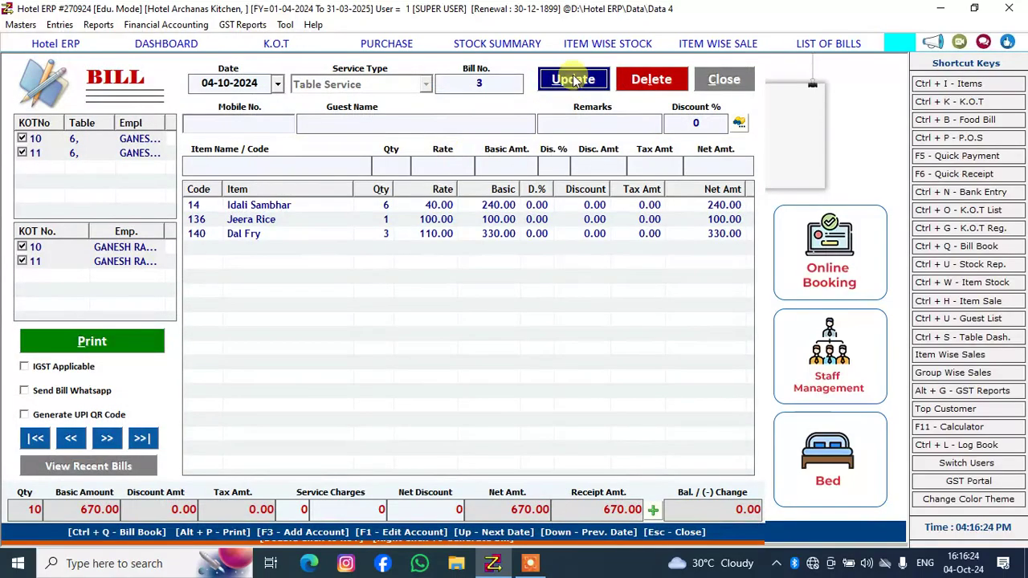
left_click(634, 73)
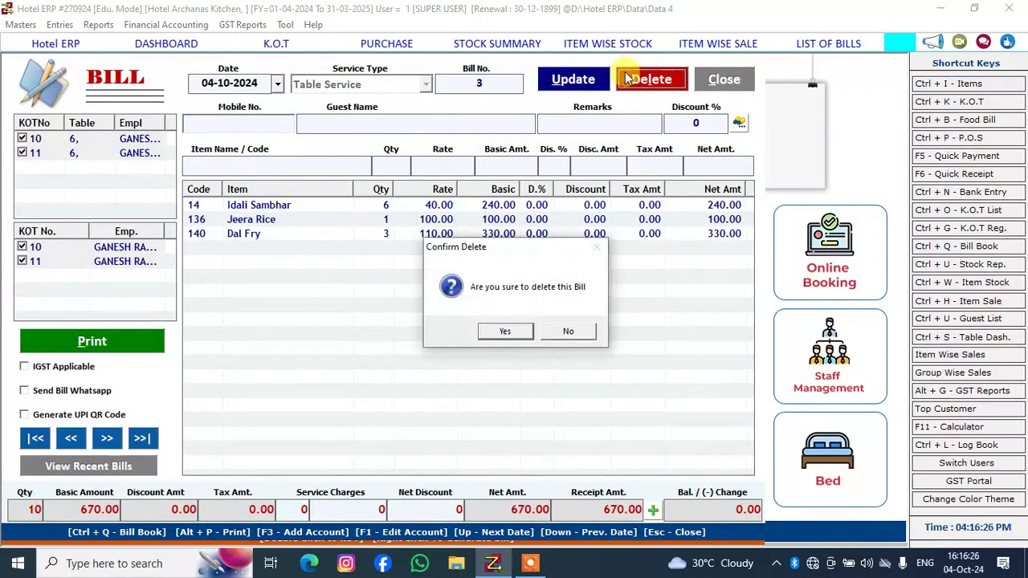
left_click(499, 333)
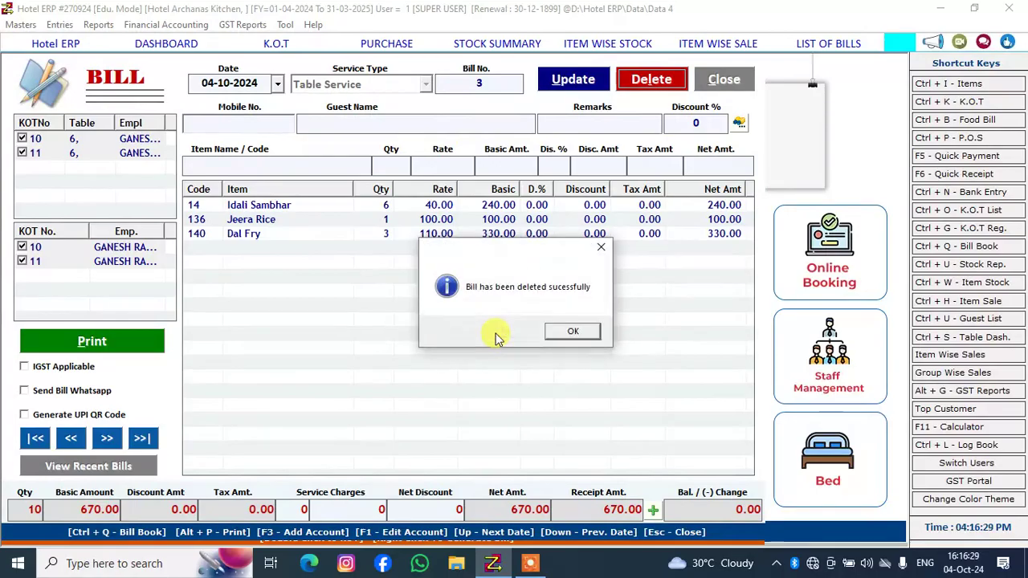
left_click(572, 333)
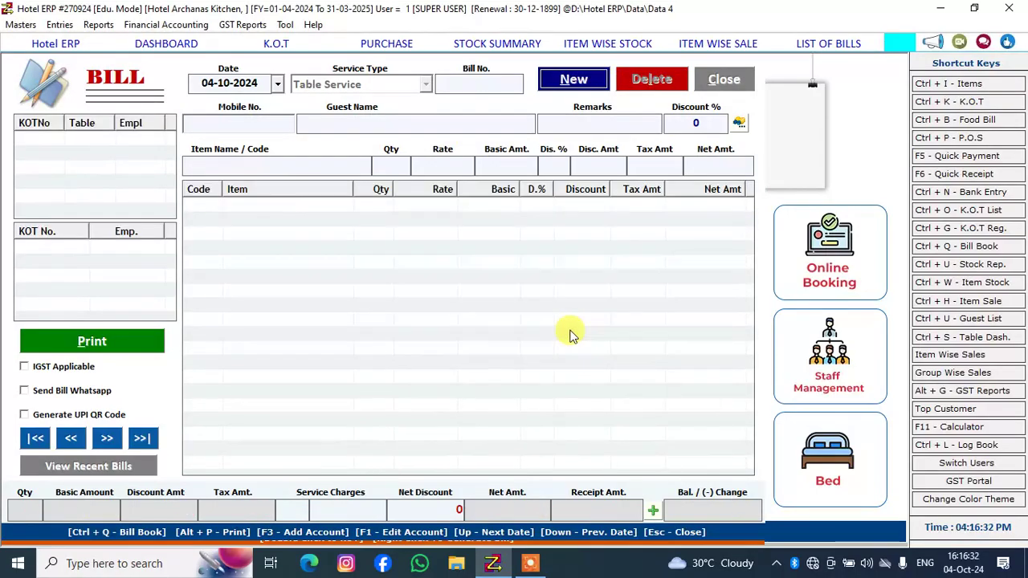
Close the bill form, the list of bills, and the item wise sales, item wise stock and stock summary reports
left_click(722, 79)
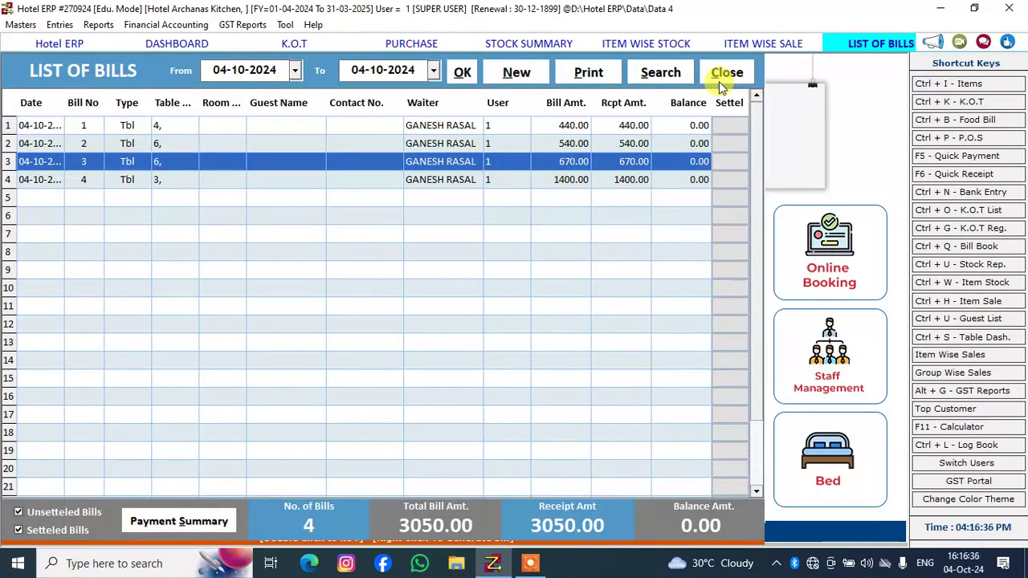
left_click(719, 82)
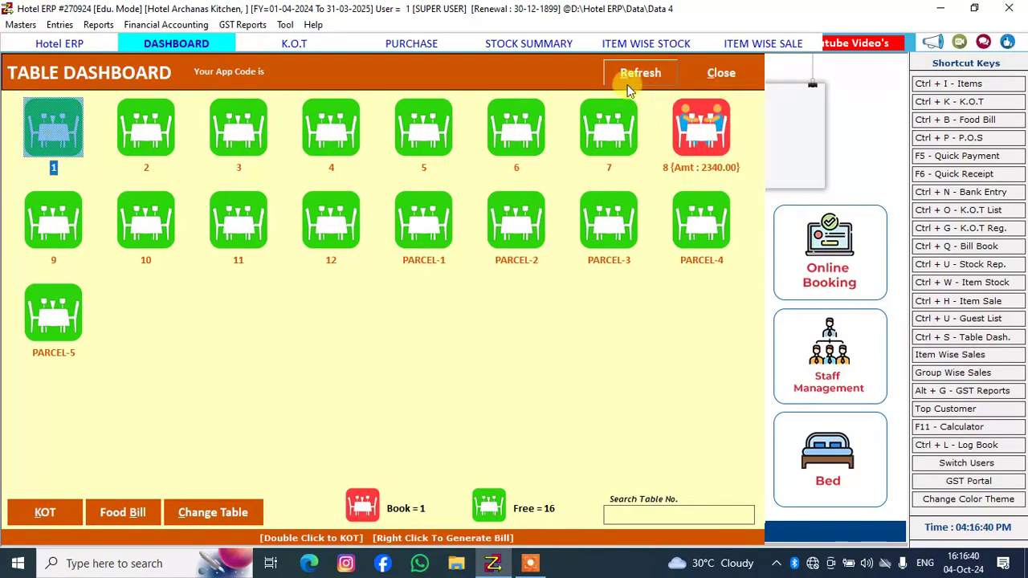
left_click(789, 40)
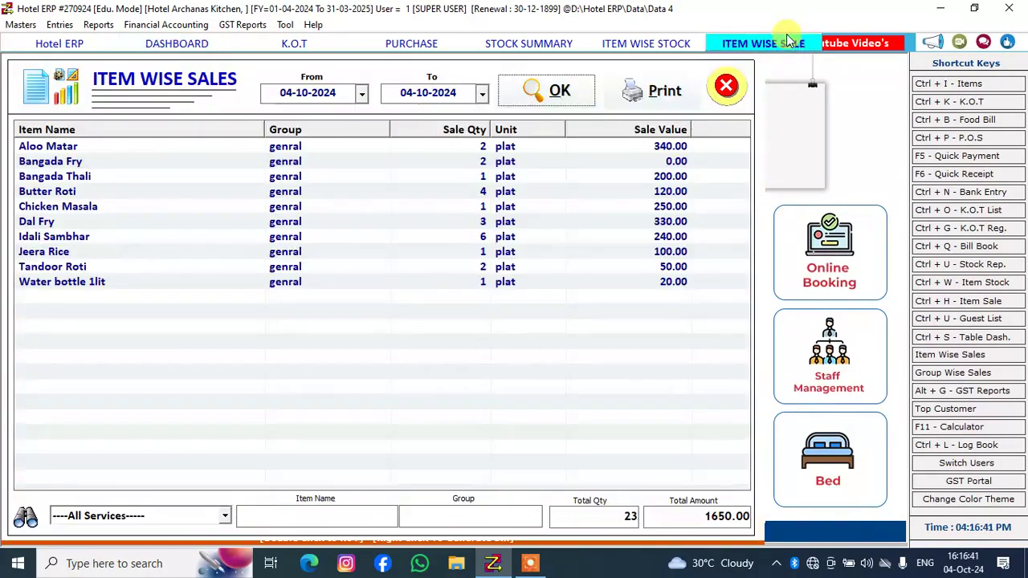
left_click(726, 89)
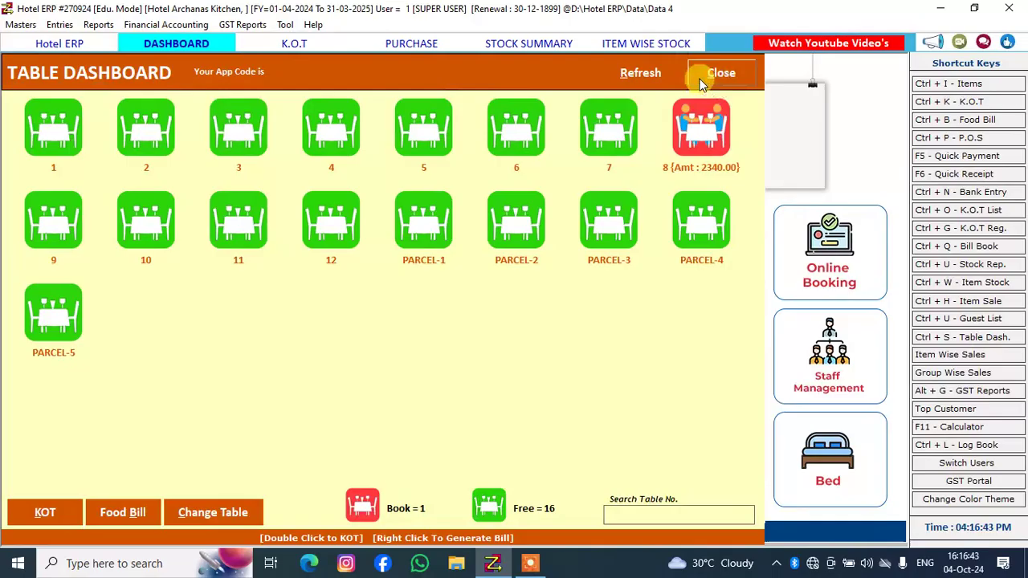
left_click(664, 45)
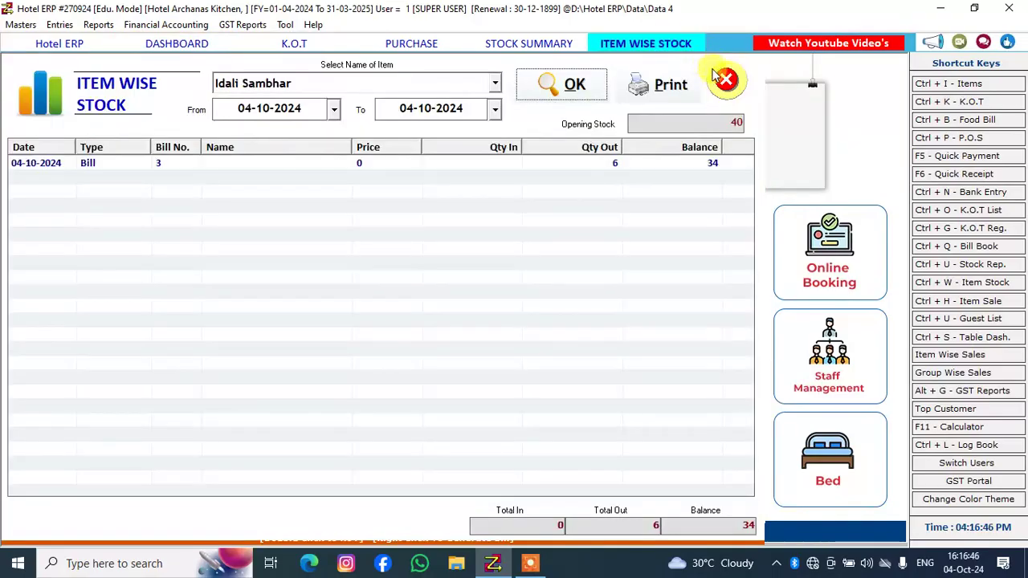
left_click(727, 90)
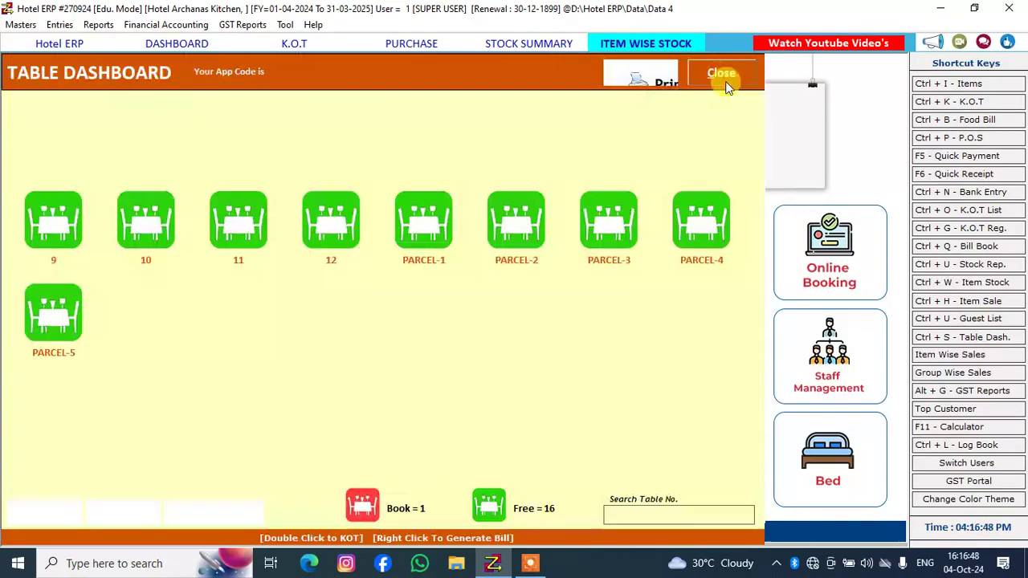
left_click(560, 44)
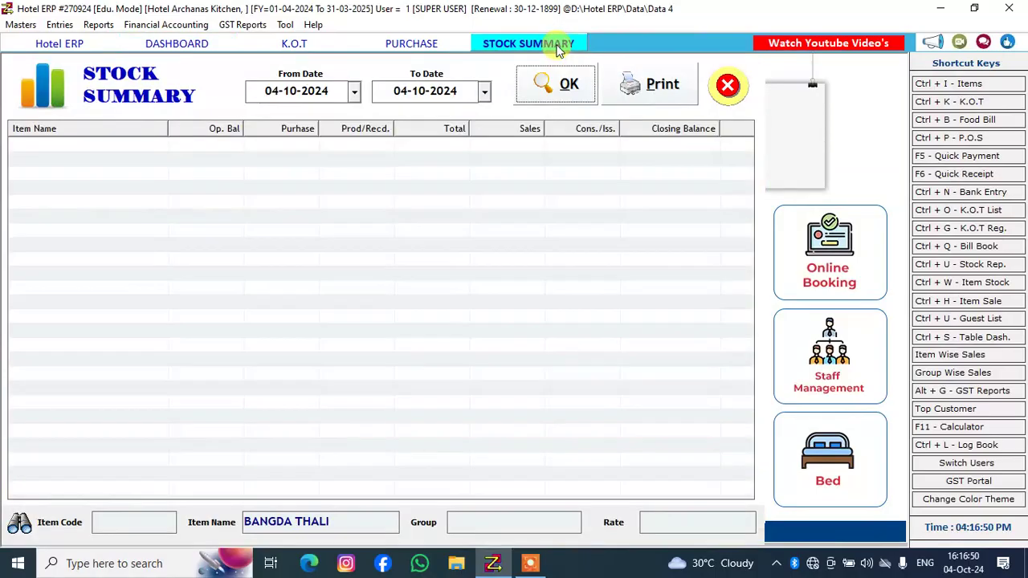
left_click(727, 86)
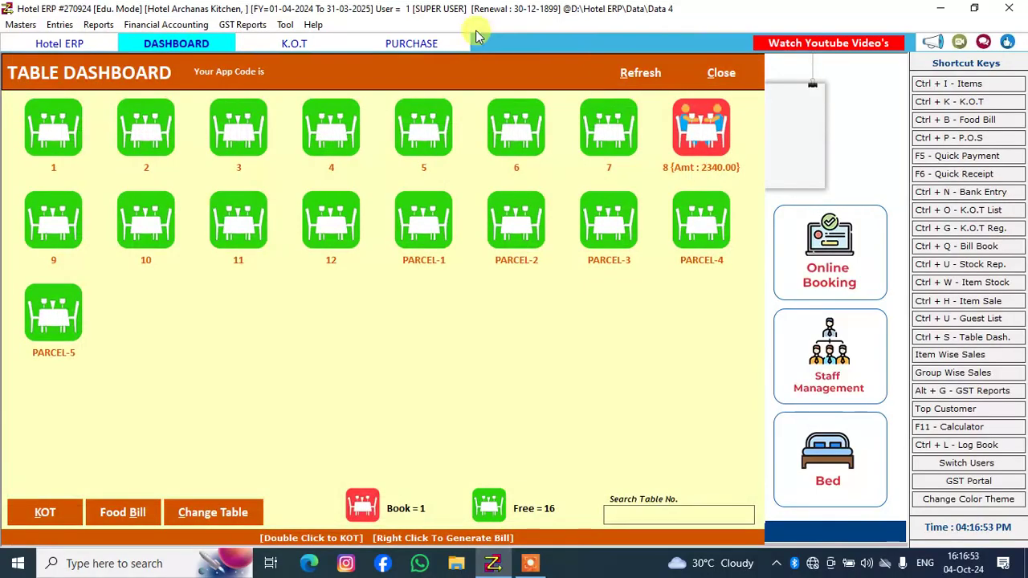
Close the remaining purchase, table dashboard and KOT windows, confirming cancellation of the blank KOT entry
left_click(421, 44)
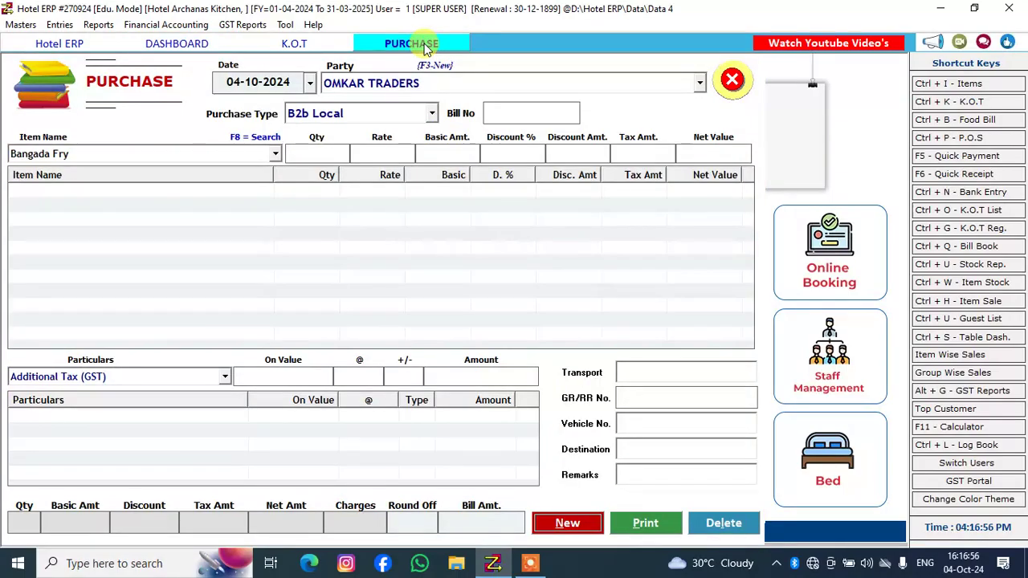
left_click(729, 80)
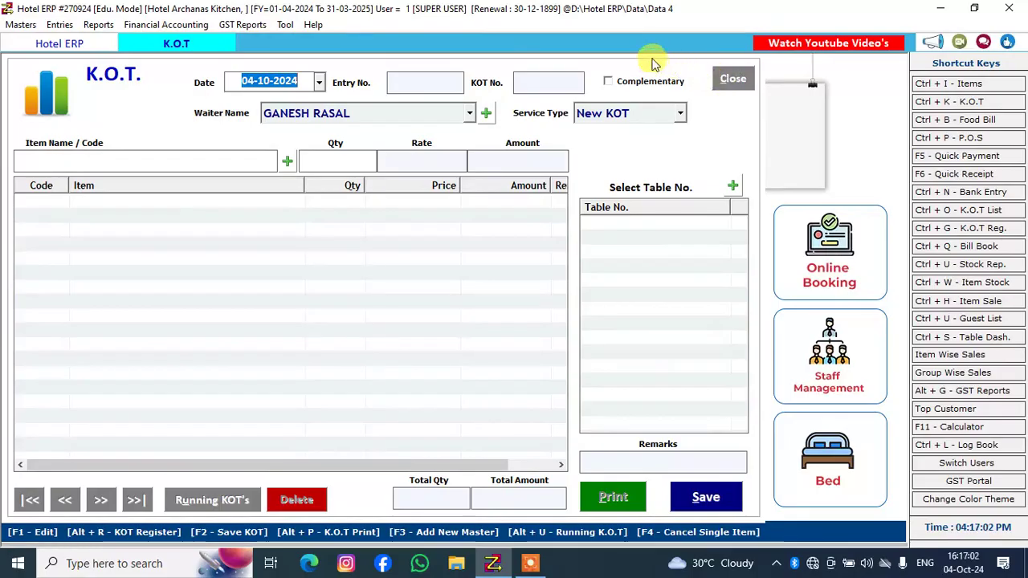
left_click(217, 45)
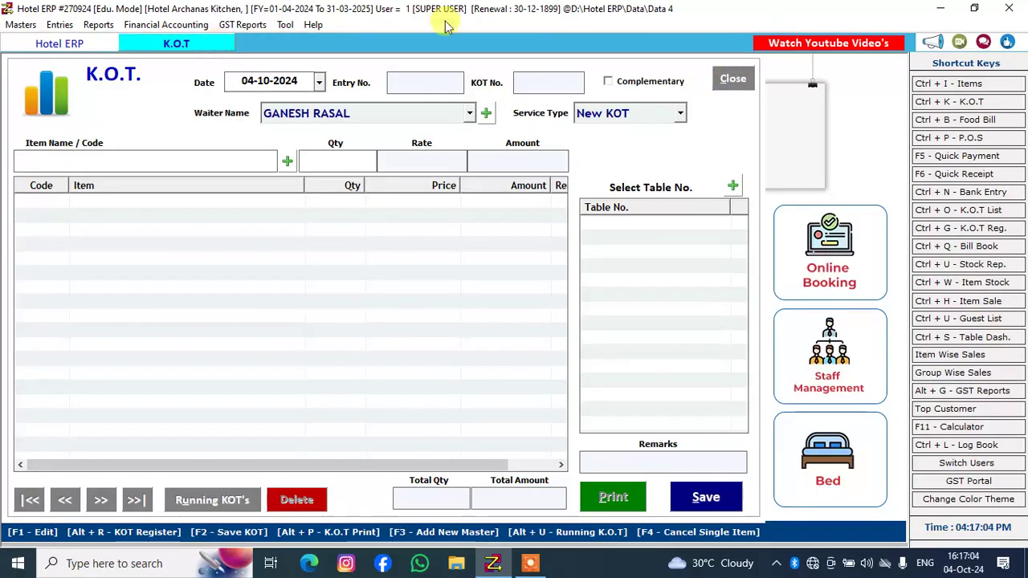
left_click(732, 78)
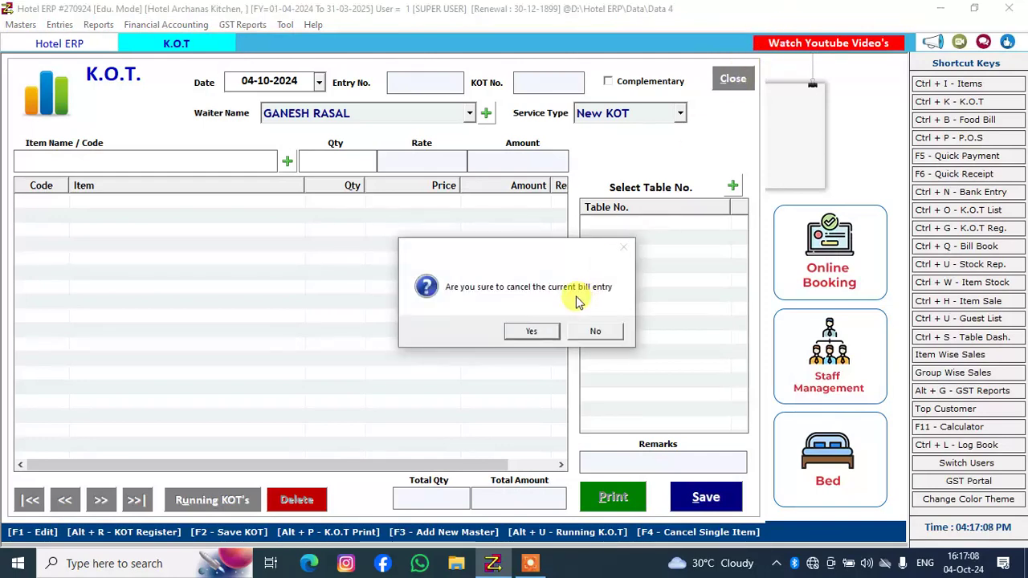
left_click(531, 331)
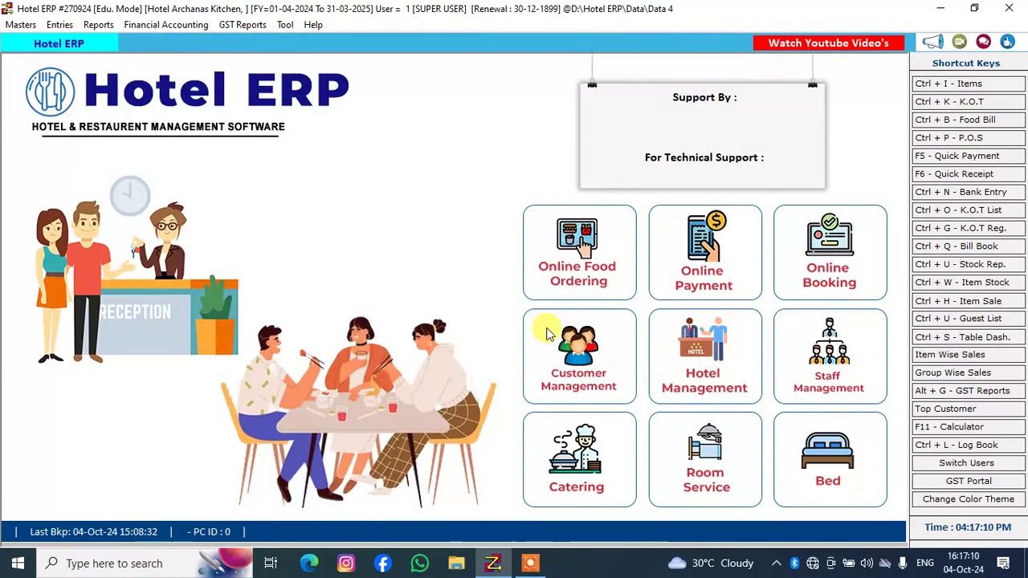
Load the list of food bills for 04-10-2024 and open bill 4 for table 3
left_click(951, 122)
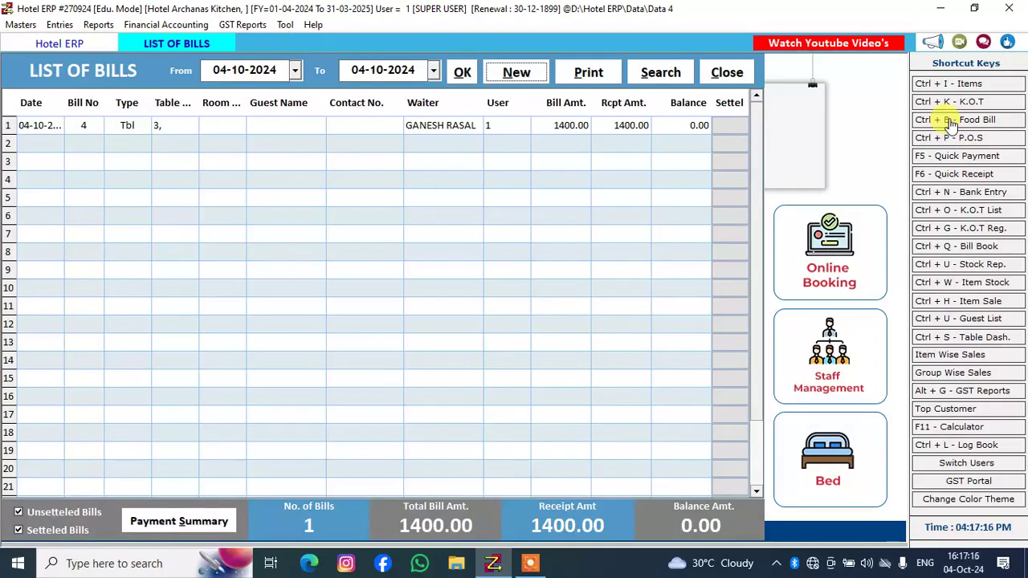
left_click(464, 73)
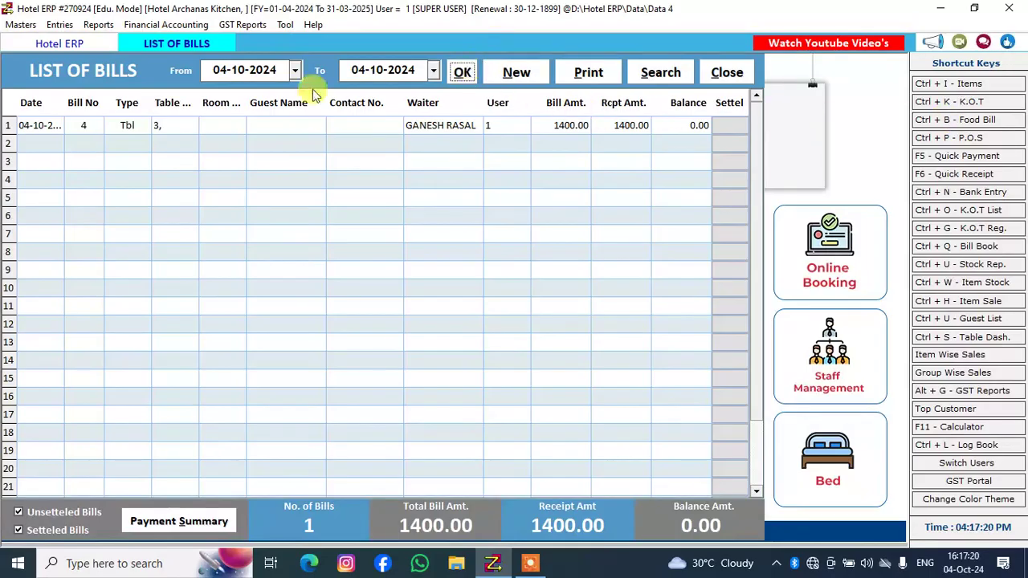
double_click(226, 127)
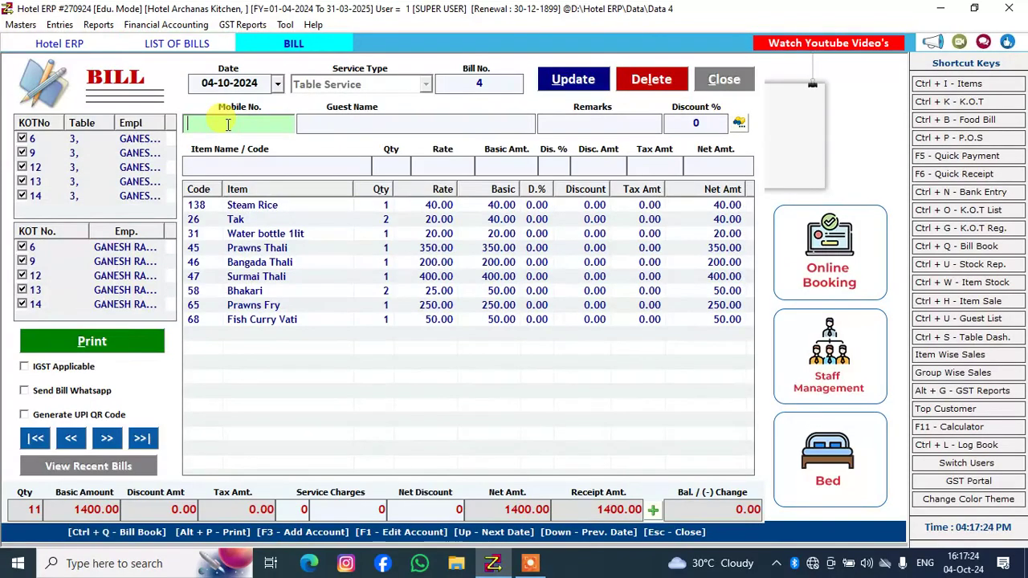
Change the bill number to 1, save the updated bill, and decline printing it
key("Return")
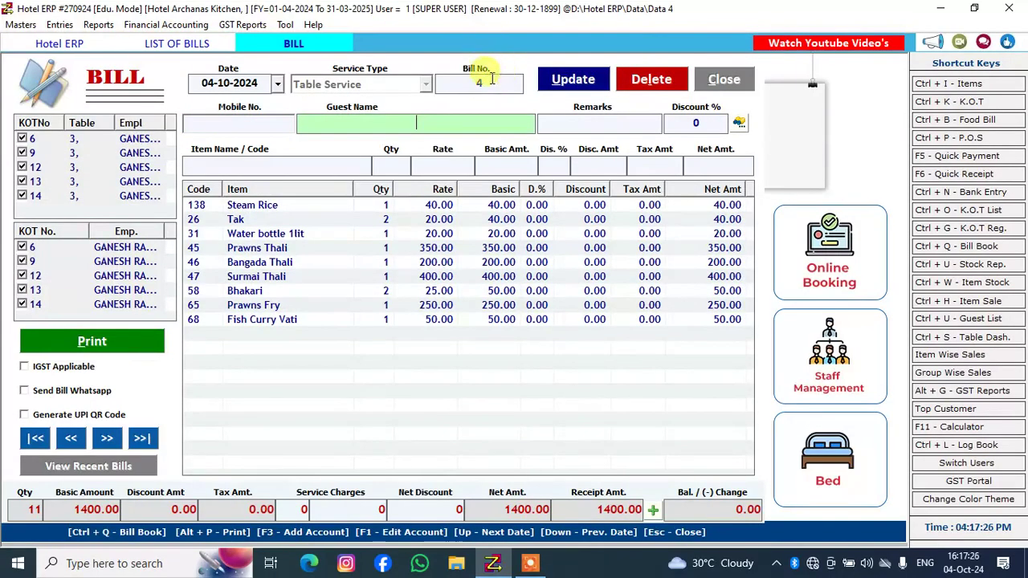
left_click(478, 84)
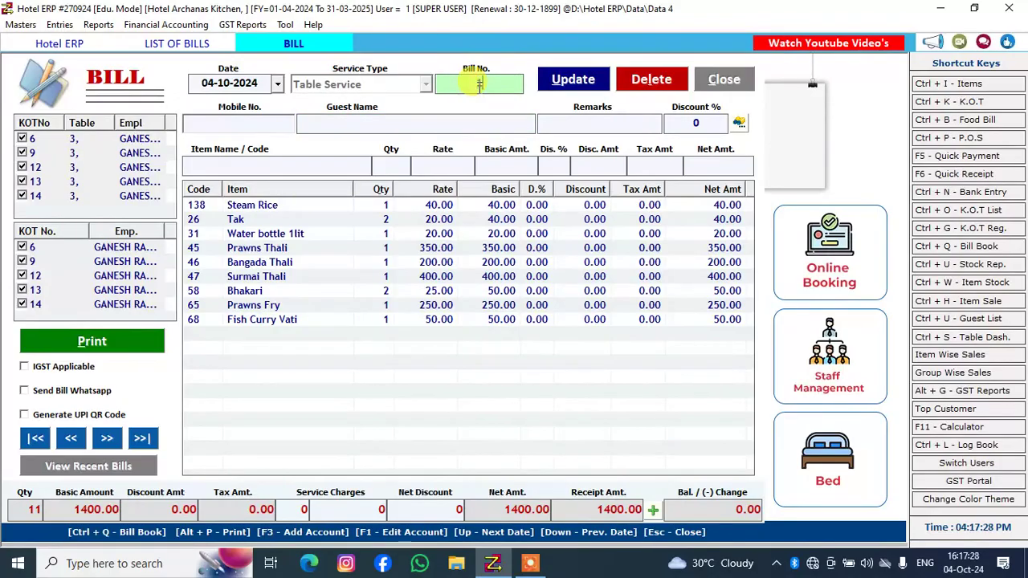
type("1")
key("Return")
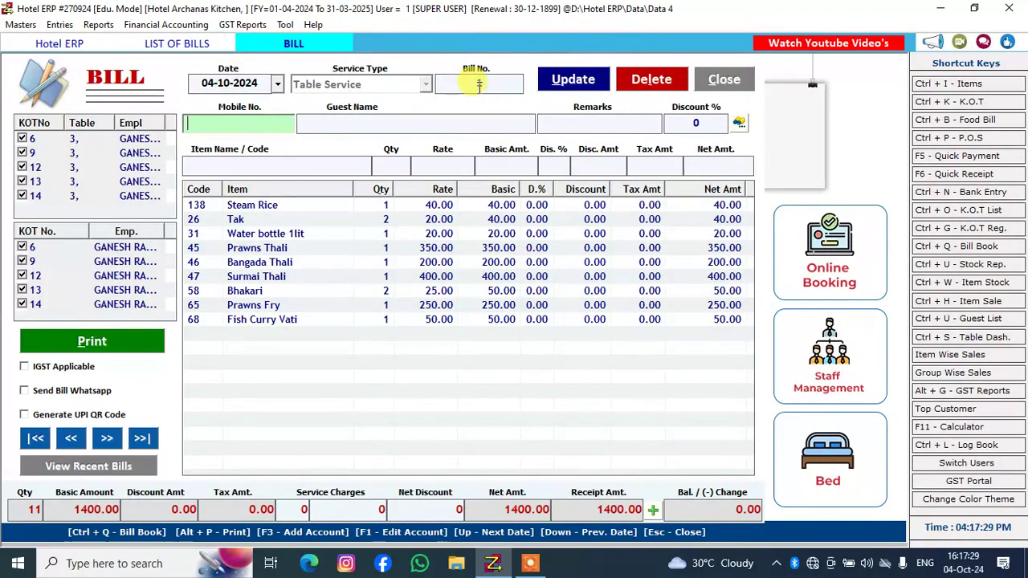
left_click(572, 84)
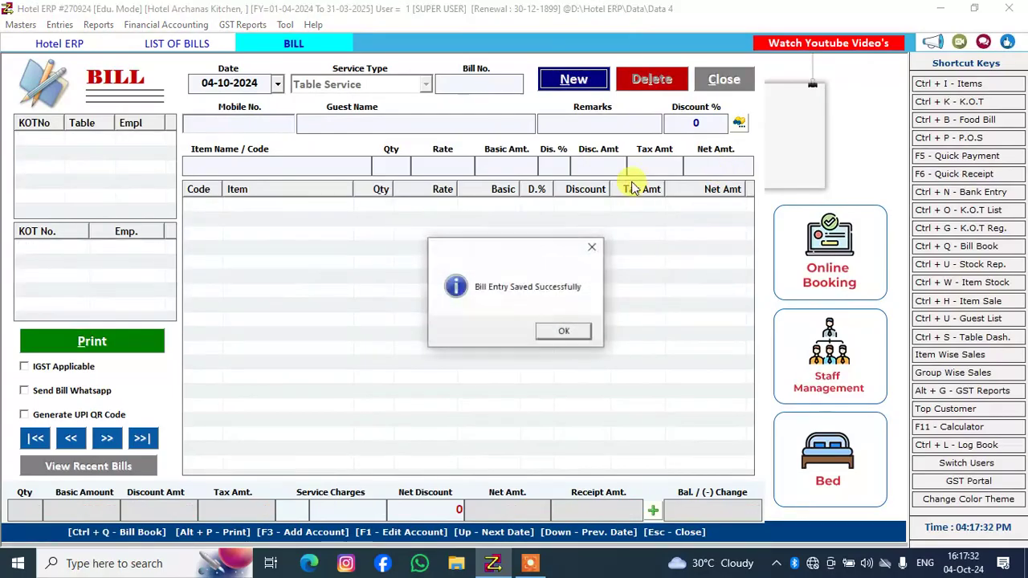
left_click(562, 329)
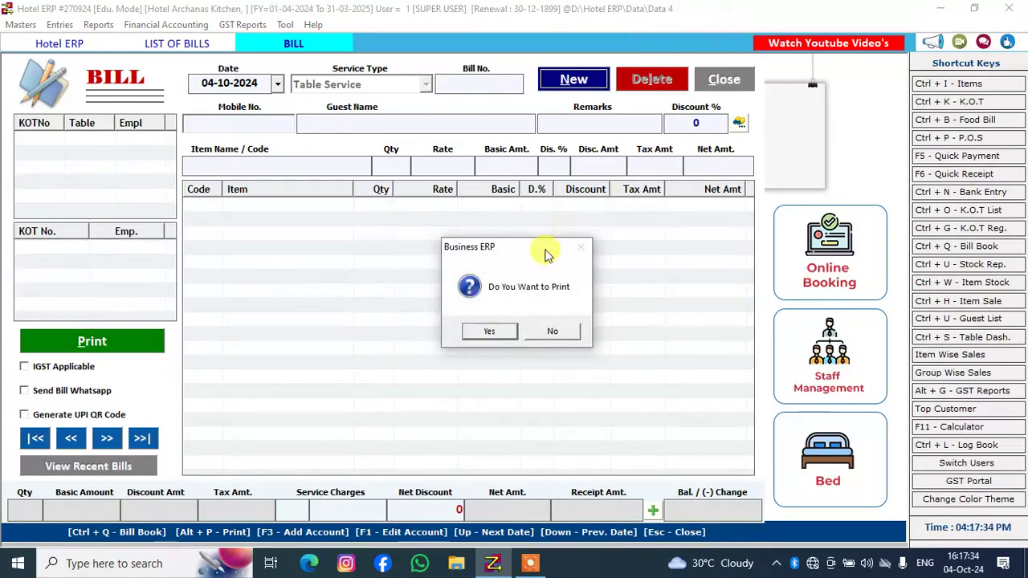
left_click(557, 329)
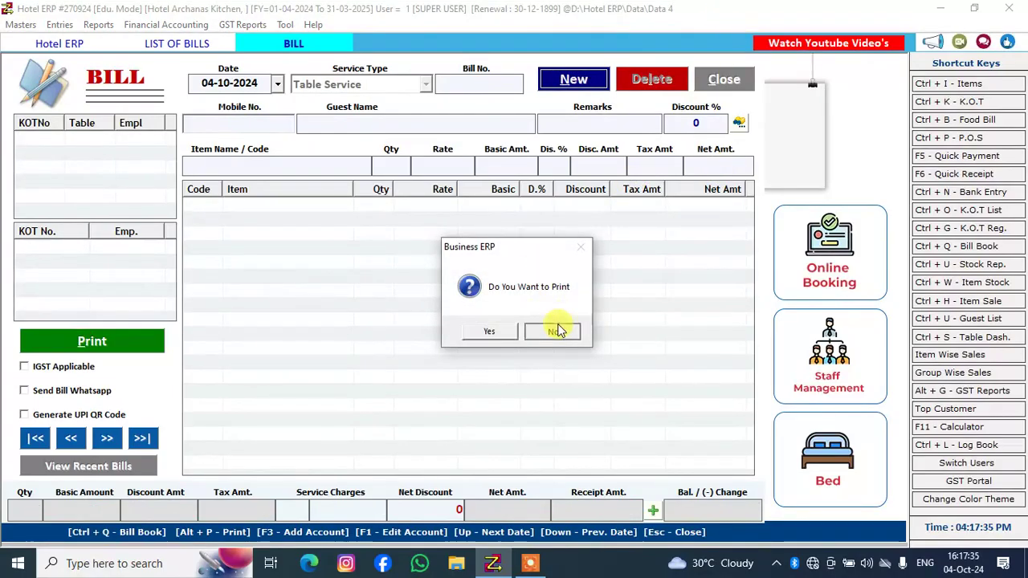
Close the bill form, reload the list of bills to check the renumbered bill, and close the list
left_click(729, 76)
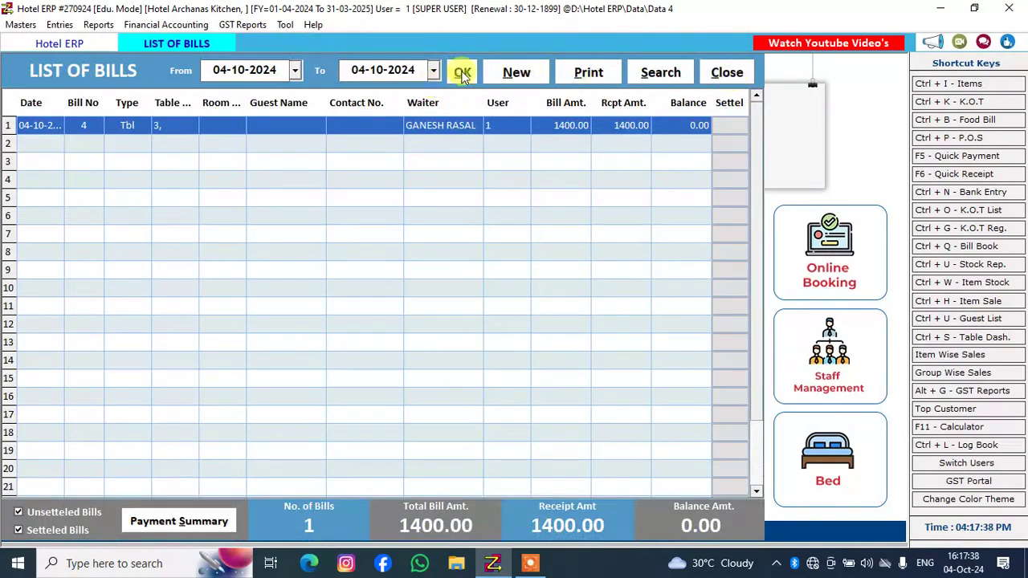
left_click(463, 74)
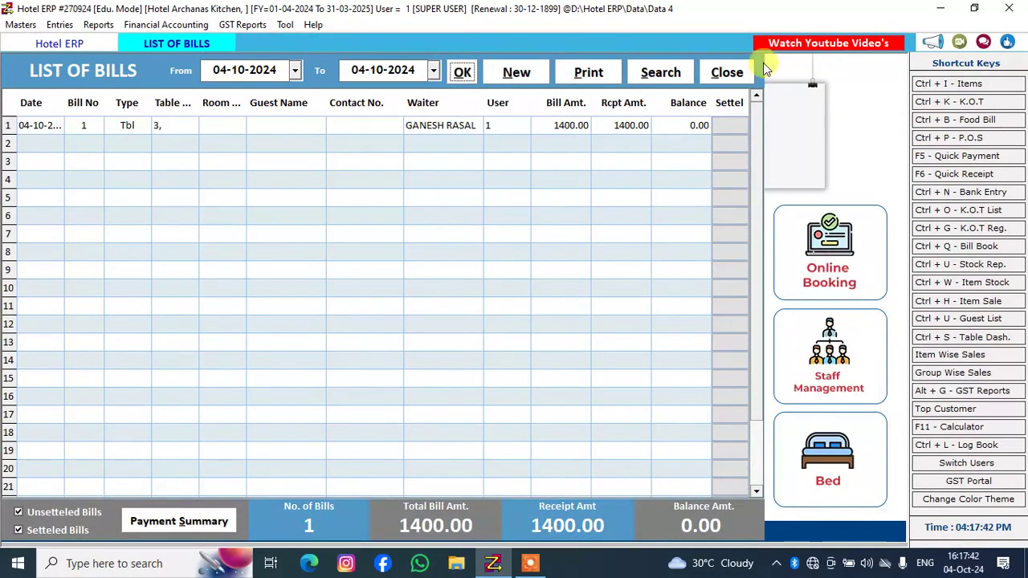
left_click(732, 73)
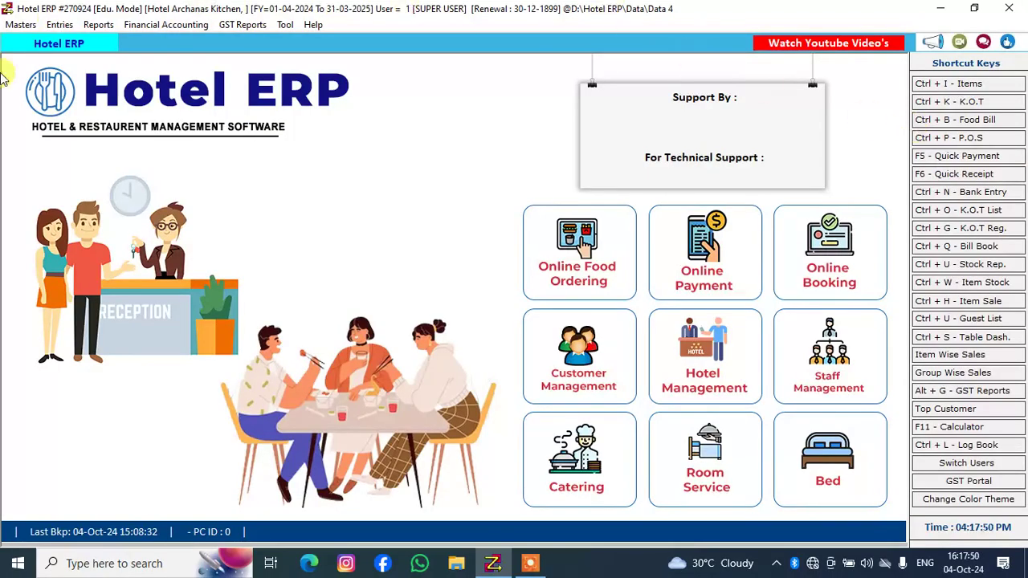
Open the KOT entry form, and view the food bill list for 04-10-2024 before closing that list
left_click(61, 25)
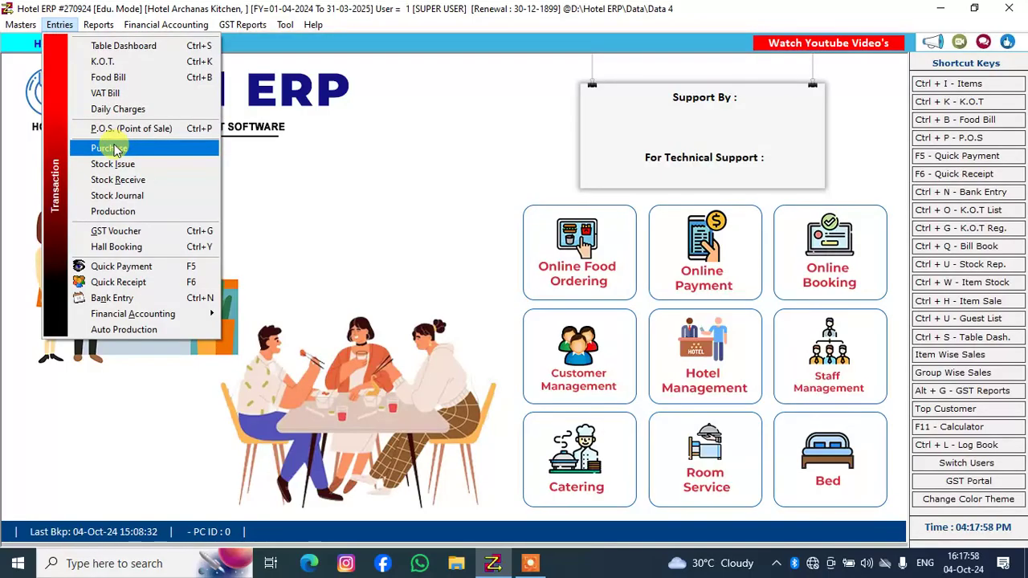
left_click(104, 64)
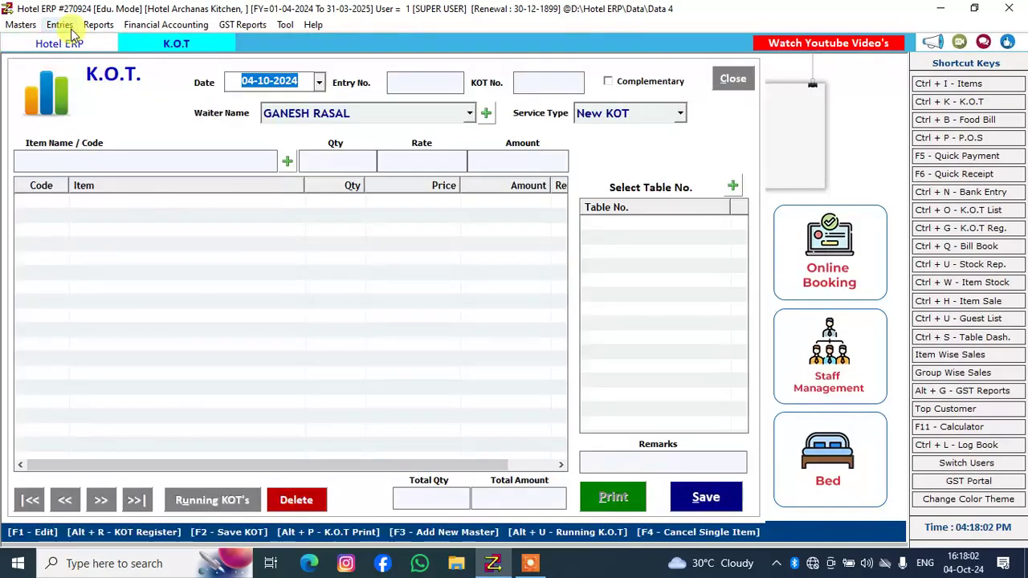
left_click(61, 24)
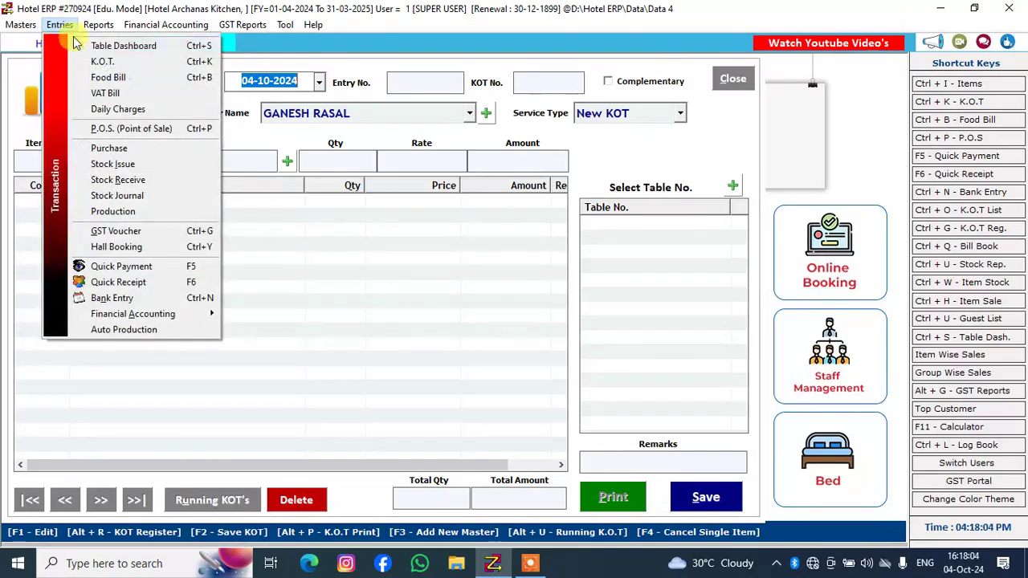
left_click(102, 76)
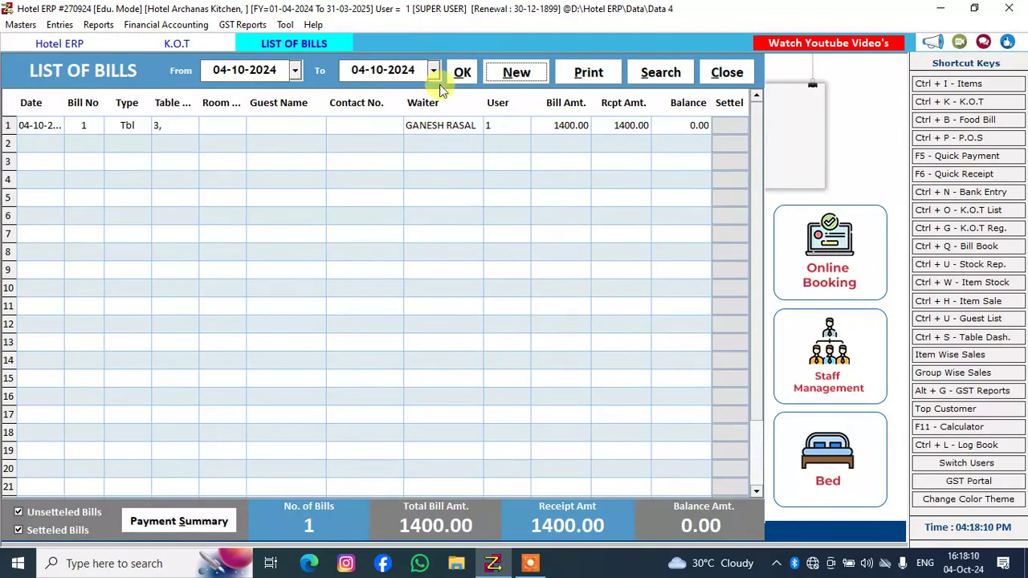
left_click(462, 73)
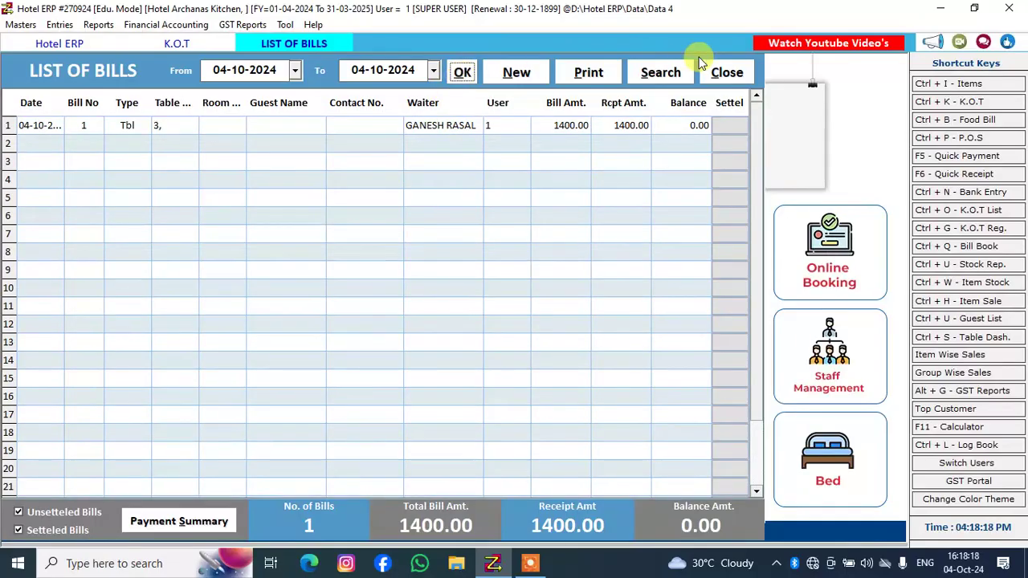
left_click(727, 77)
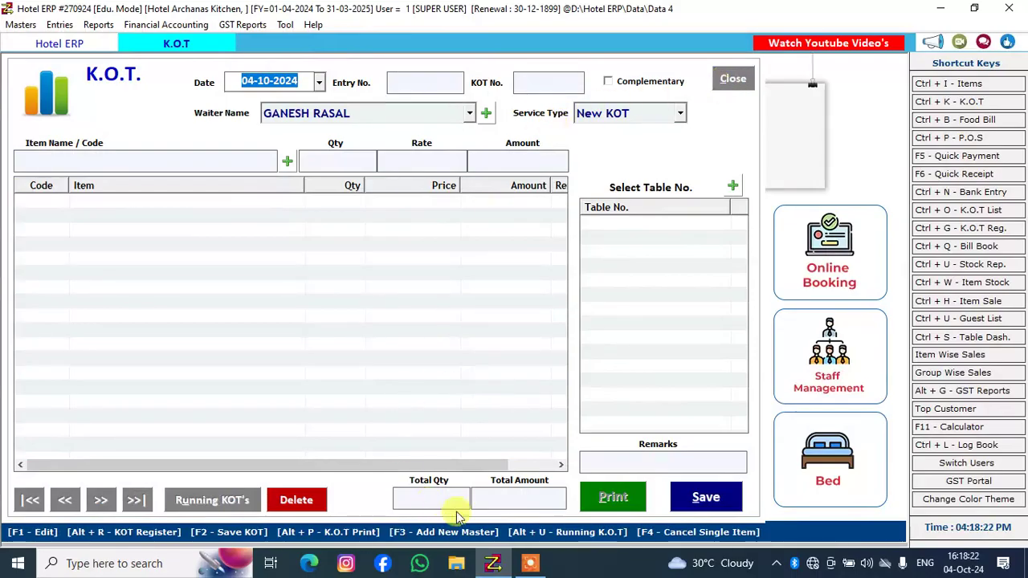
left_click(530, 562)
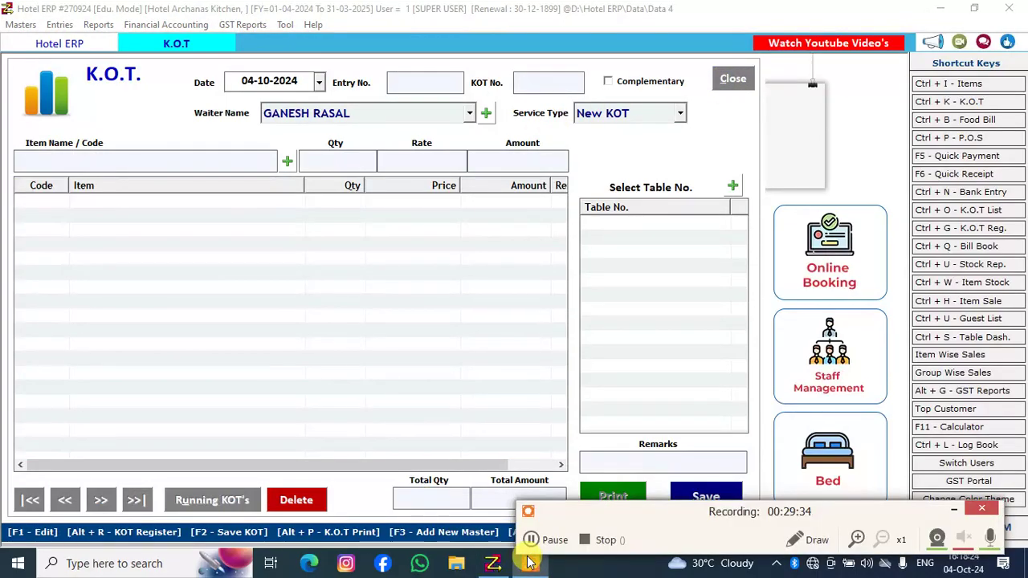